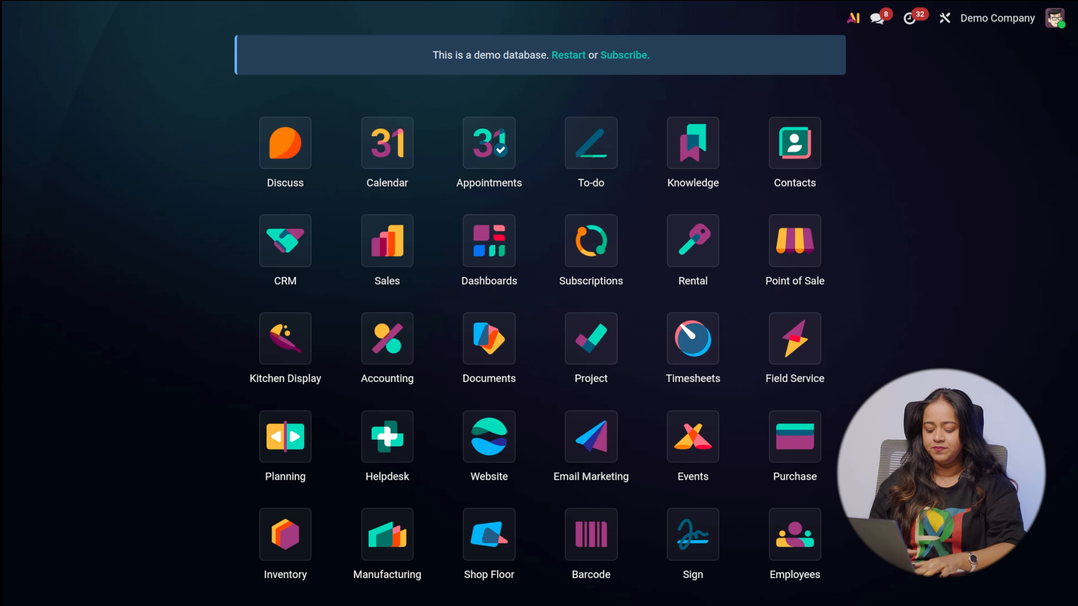
# Open the Recruitment app and create a job position named "sales manager"
pyautogui.write('re')
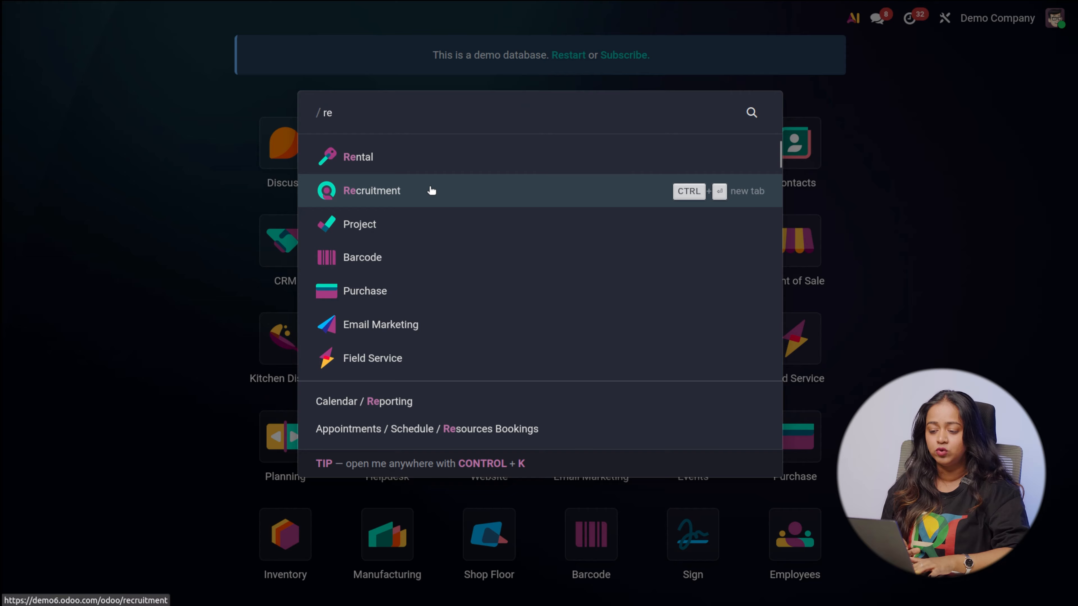
pyautogui.click(432, 190)
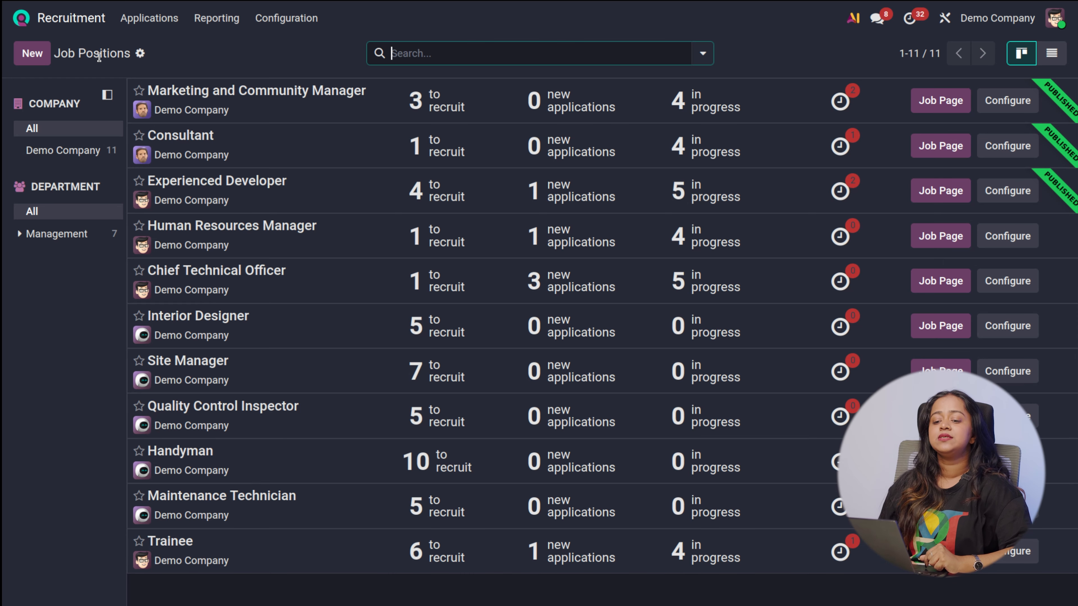
pyautogui.click(39, 54)
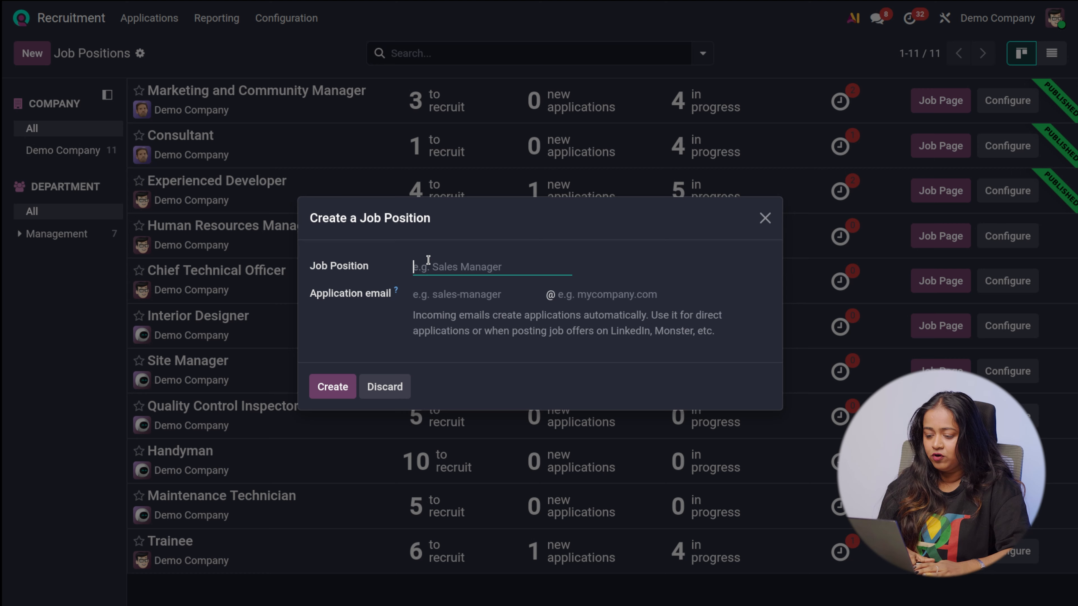
pyautogui.write('sales man')
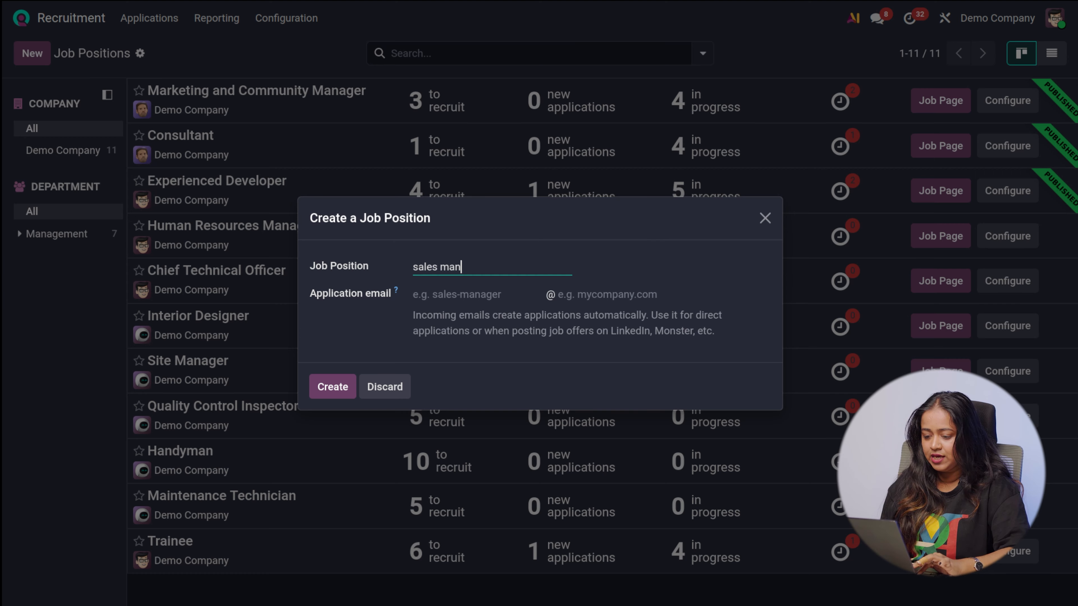
pyautogui.write('ager')
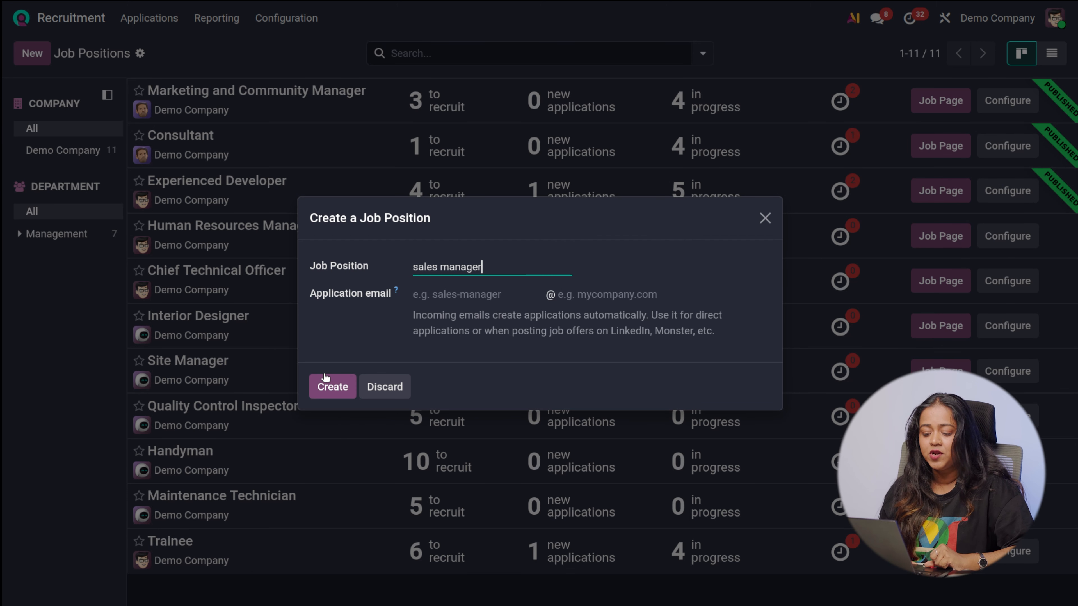
pyautogui.click(331, 384)
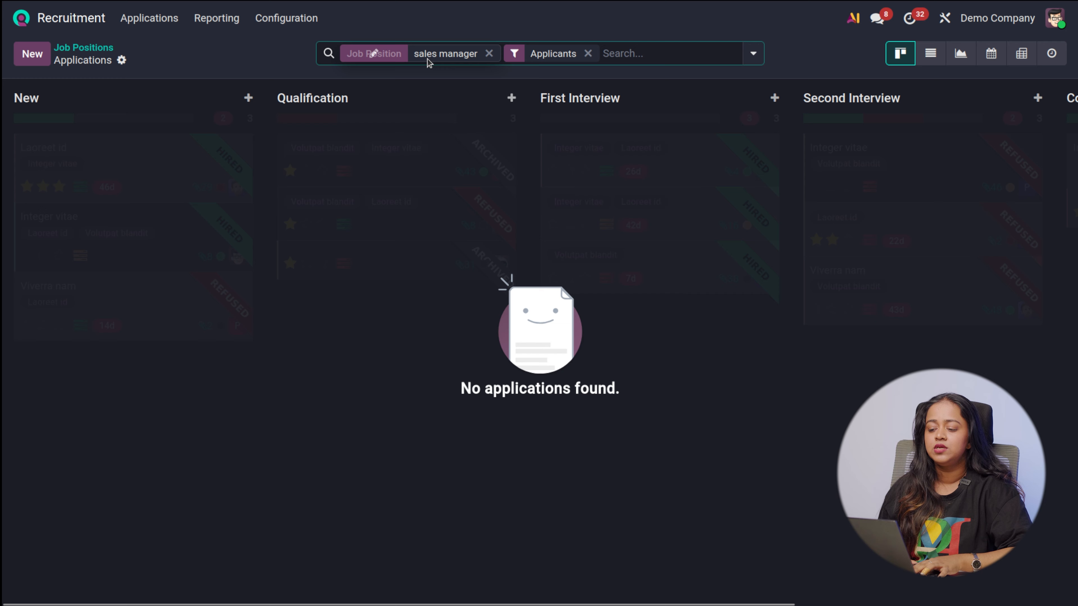
# Return to the job positions and review the Consultant applications across all recruitment stages
pyautogui.click(77, 47)
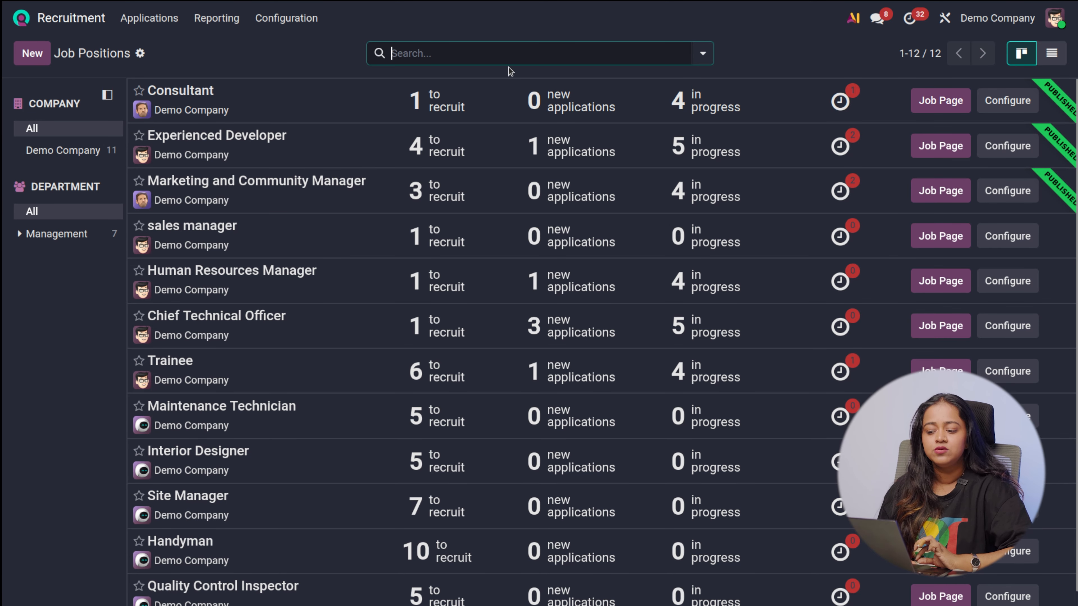
pyautogui.click(323, 119)
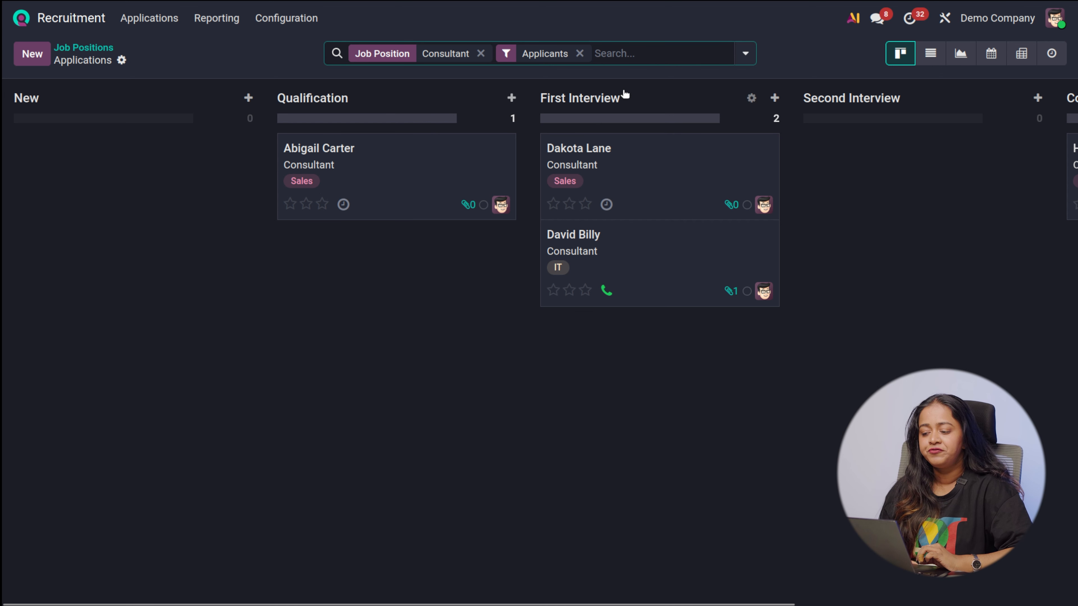
pyautogui.hscroll(5, 691, 290)
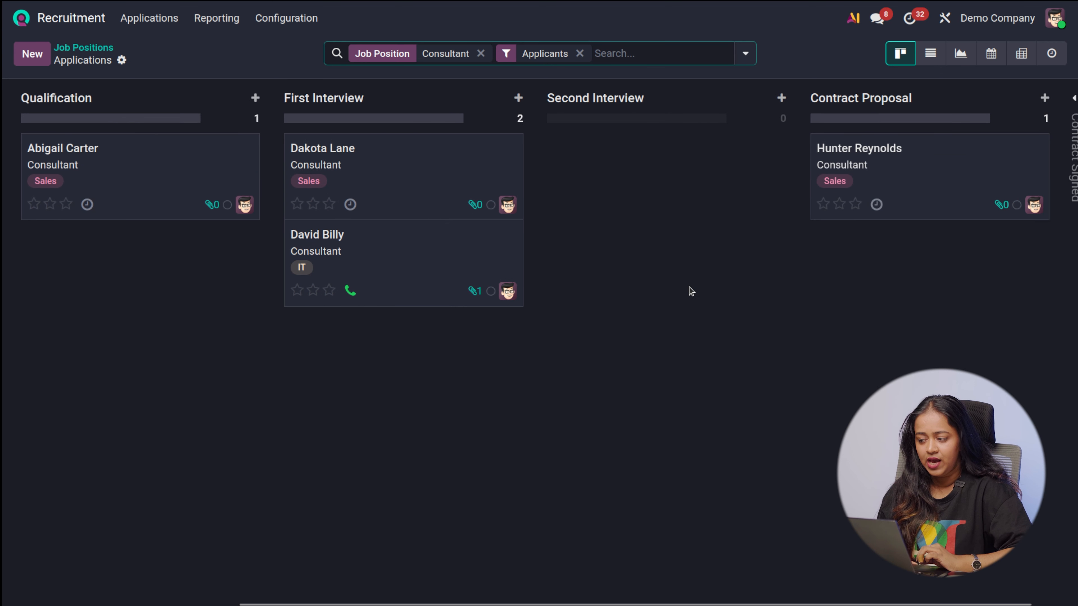
pyautogui.hscroll(1, 960, 259)
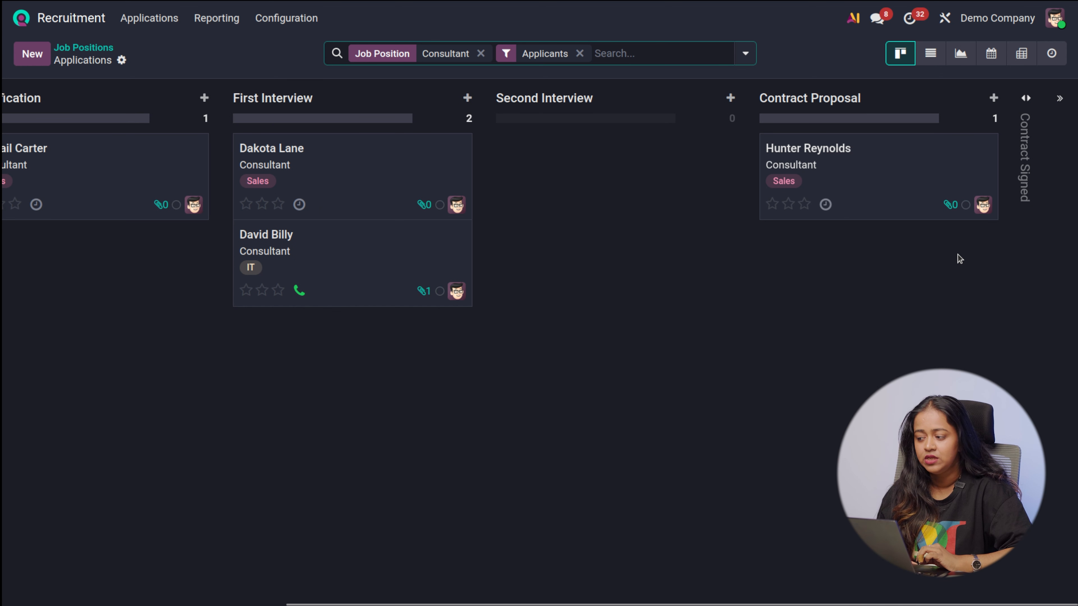
pyautogui.hscroll(-8, 960, 259)
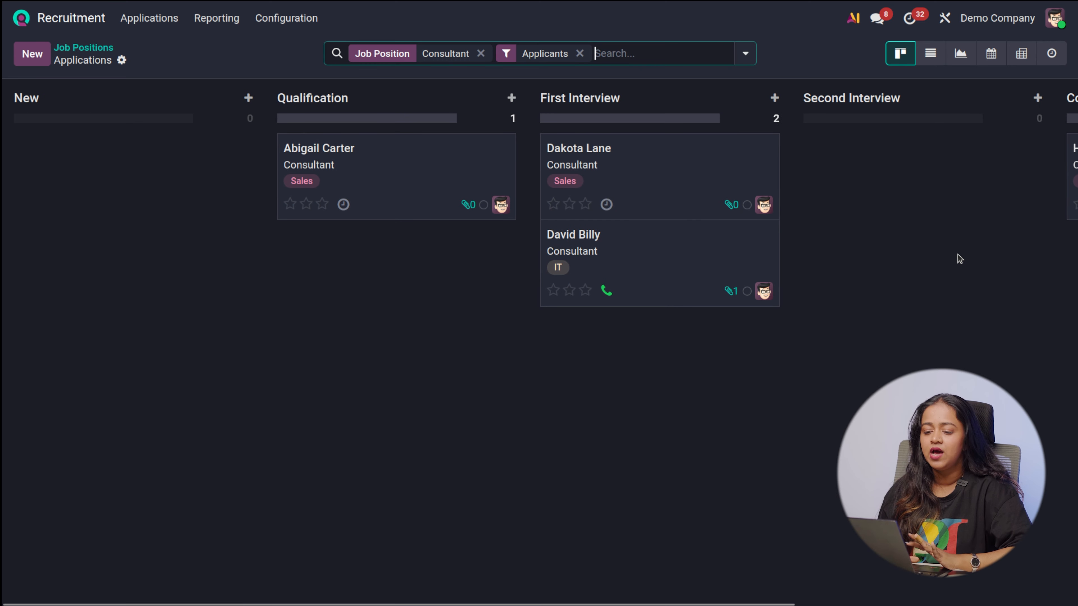
# Go back to the job positions and filter them by Demo Company, then show all companies again
pyautogui.click(83, 50)
pyautogui.scroll(-1, 397, 428)
pyautogui.scroll(1, 398, 430)
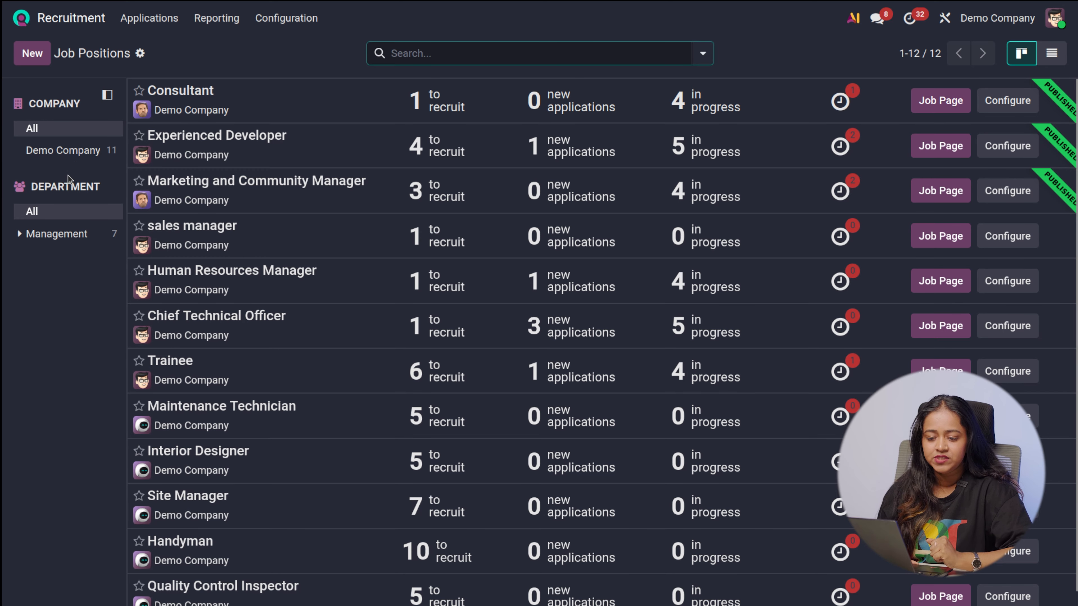
pyautogui.click(81, 153)
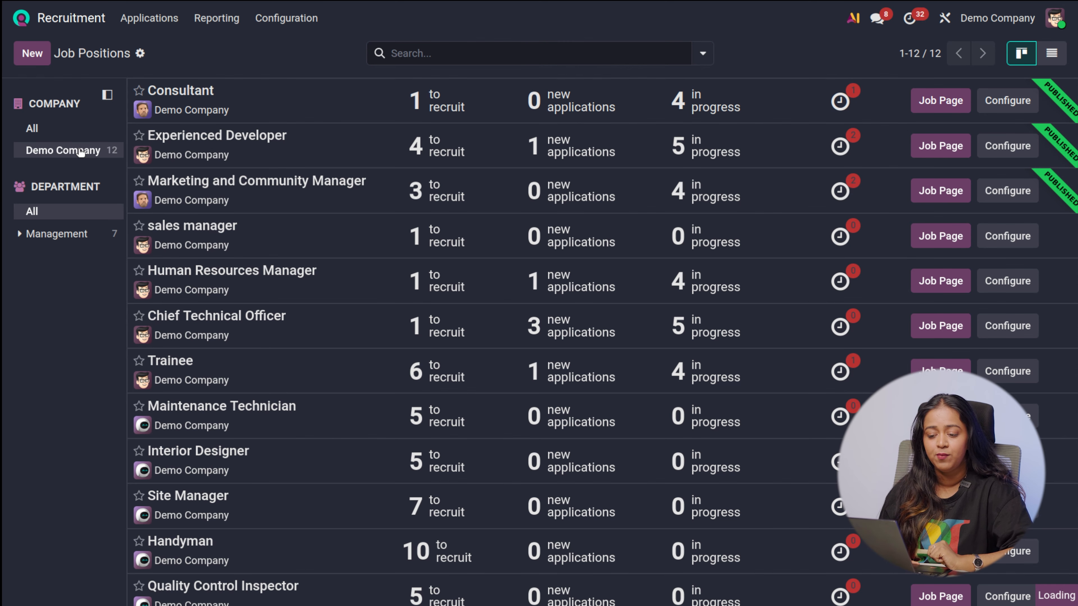
pyautogui.click(83, 125)
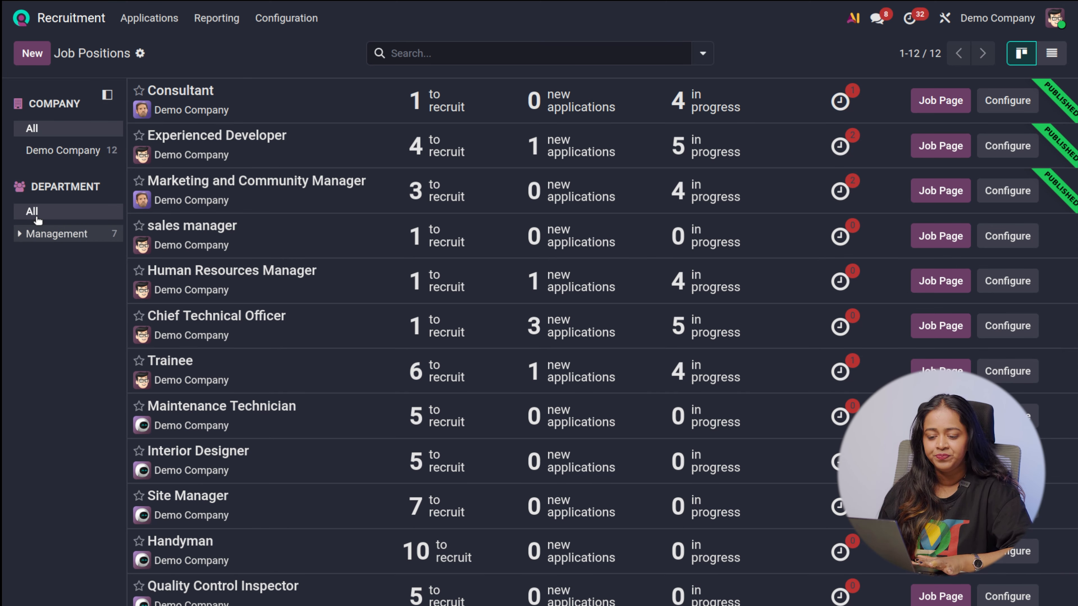
# Filter the positions by the Administration department under Management and view the Human Resources Manager position's configuration
pyautogui.click(20, 237)
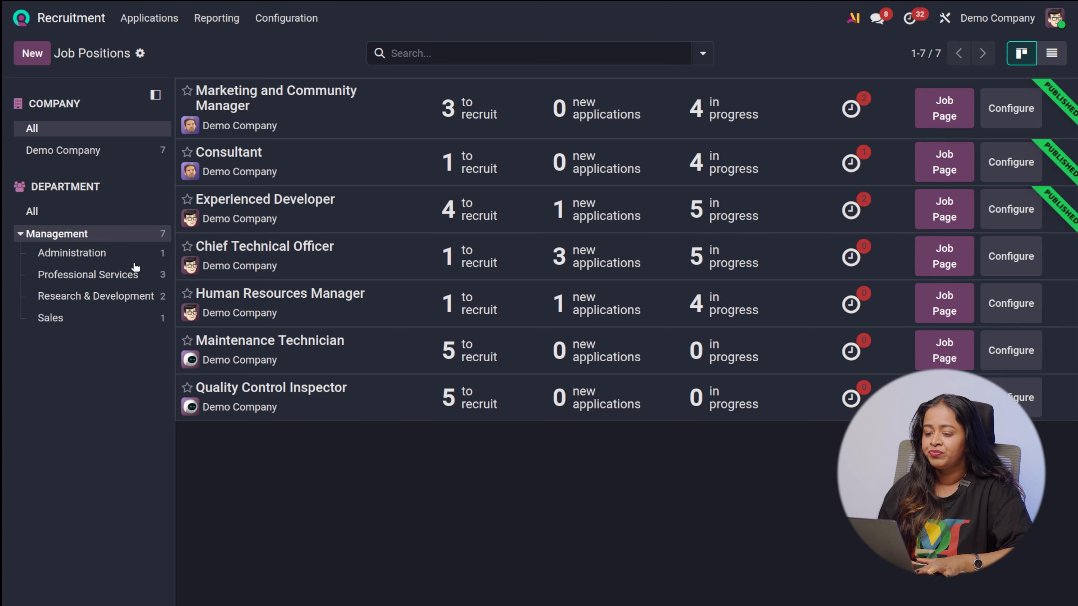
pyautogui.click(85, 257)
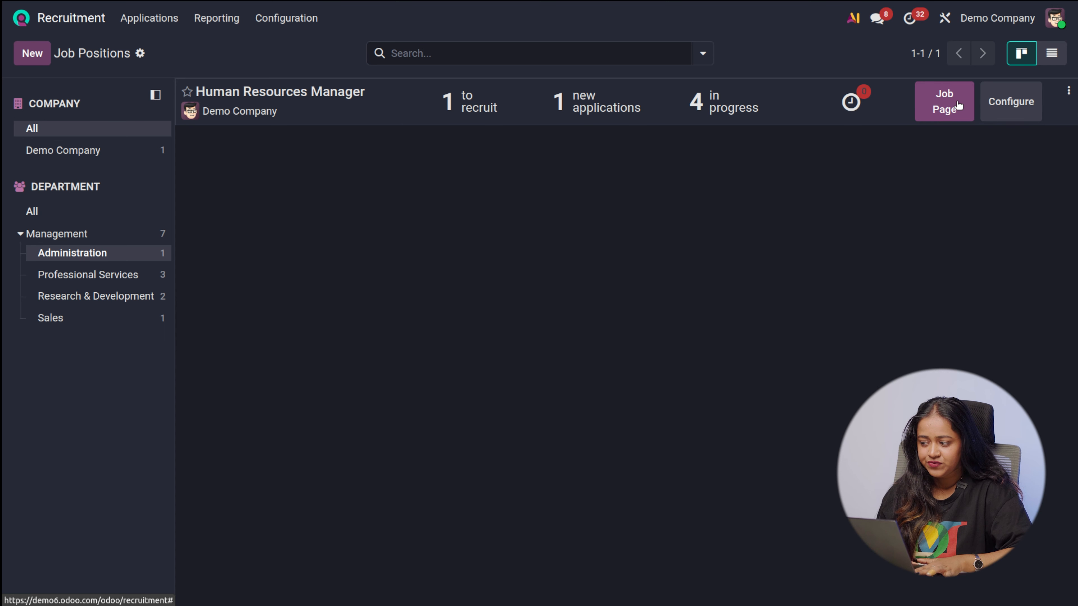
pyautogui.click(1039, 111)
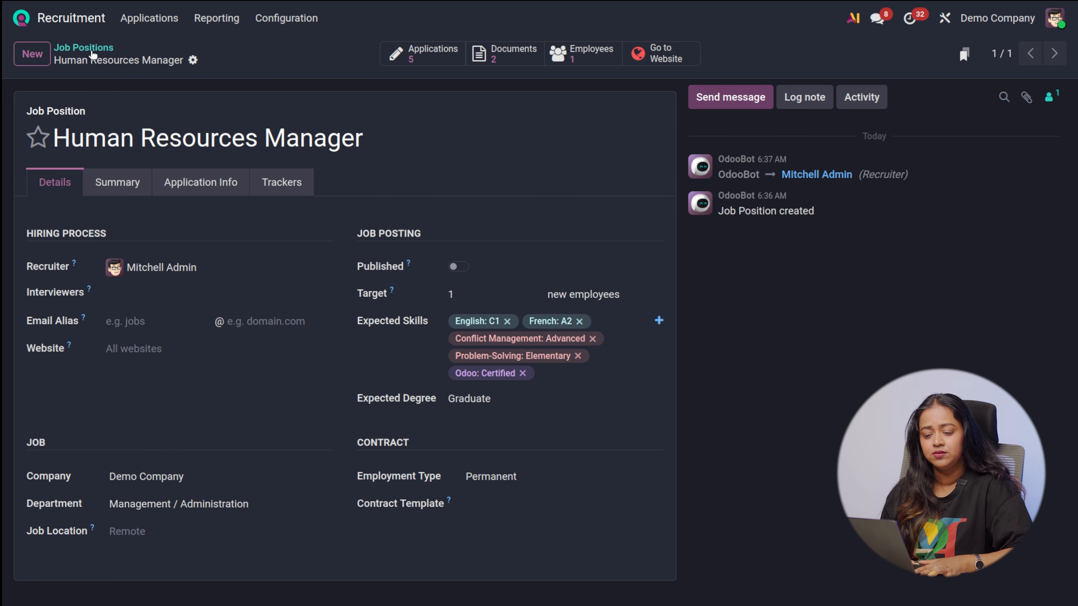
pyautogui.click(83, 47)
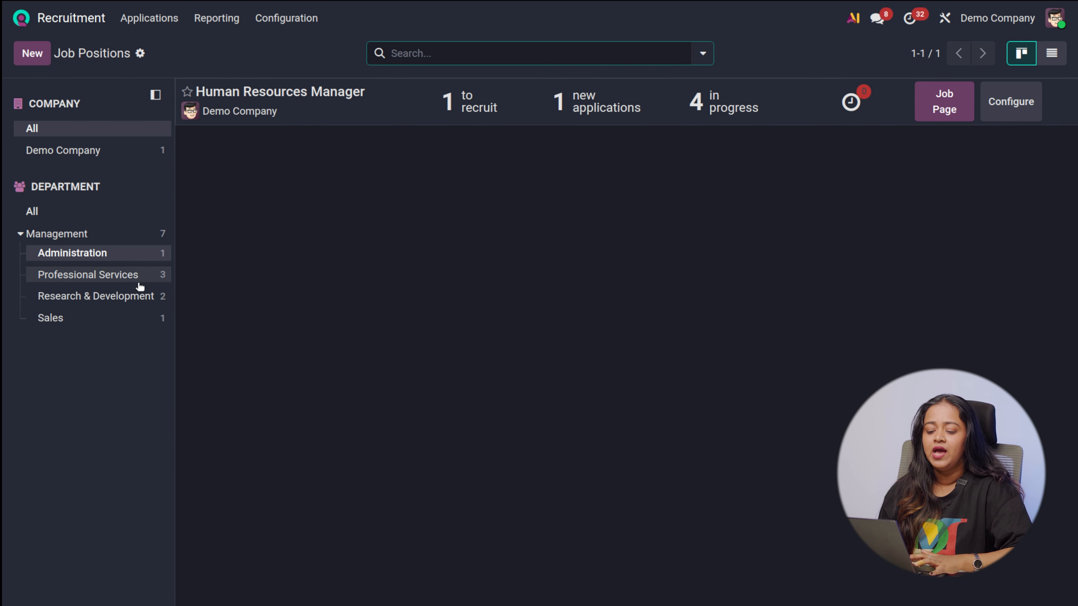
# View the job positions of the Professional Services, Research & Development and Sales departments in turn
pyautogui.click(89, 277)
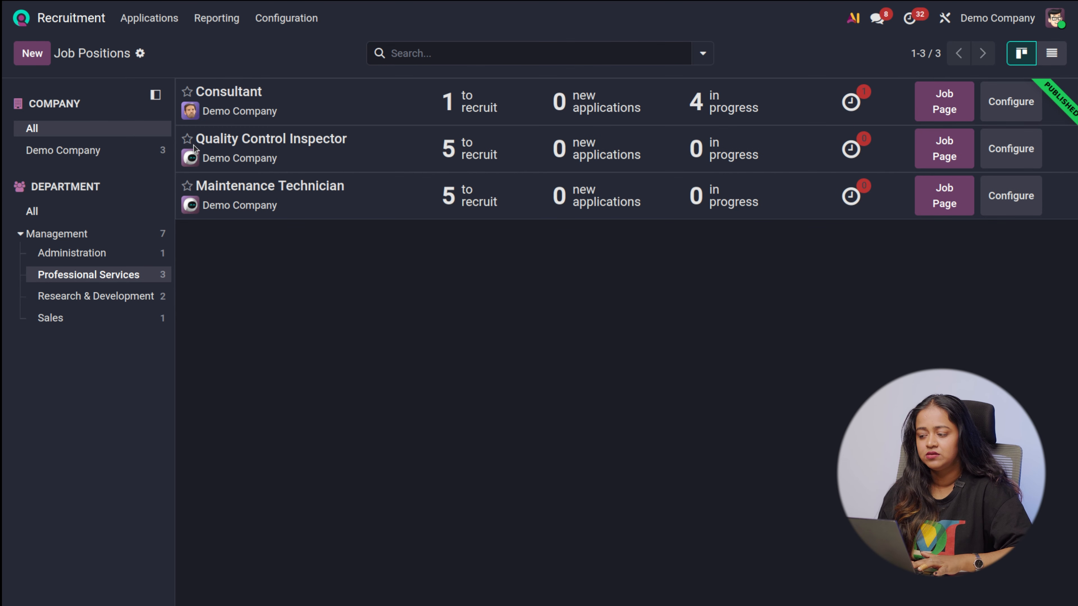
pyautogui.click(90, 297)
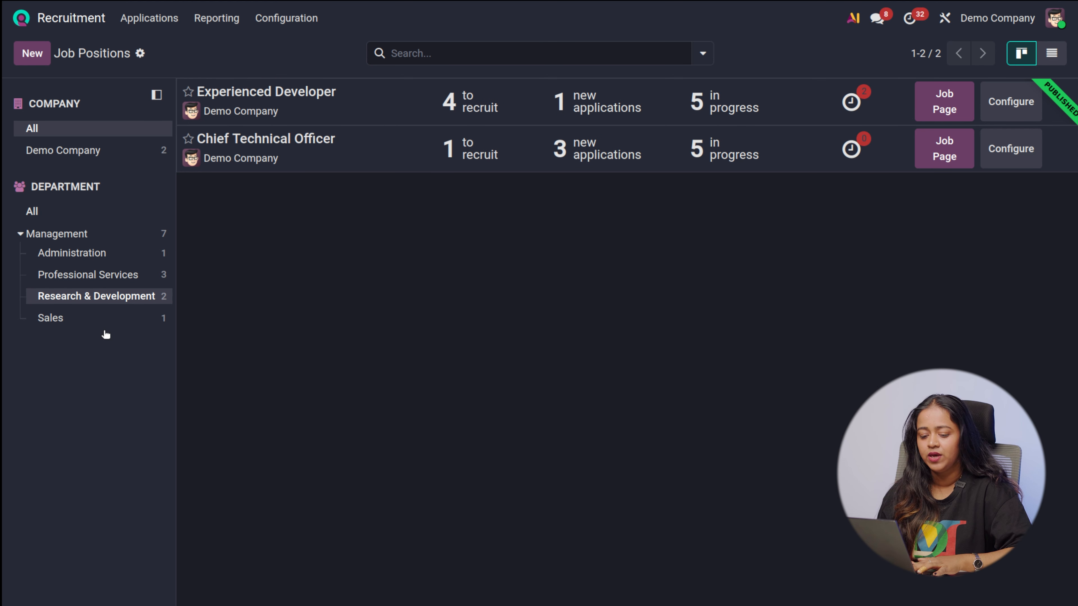
pyautogui.click(63, 318)
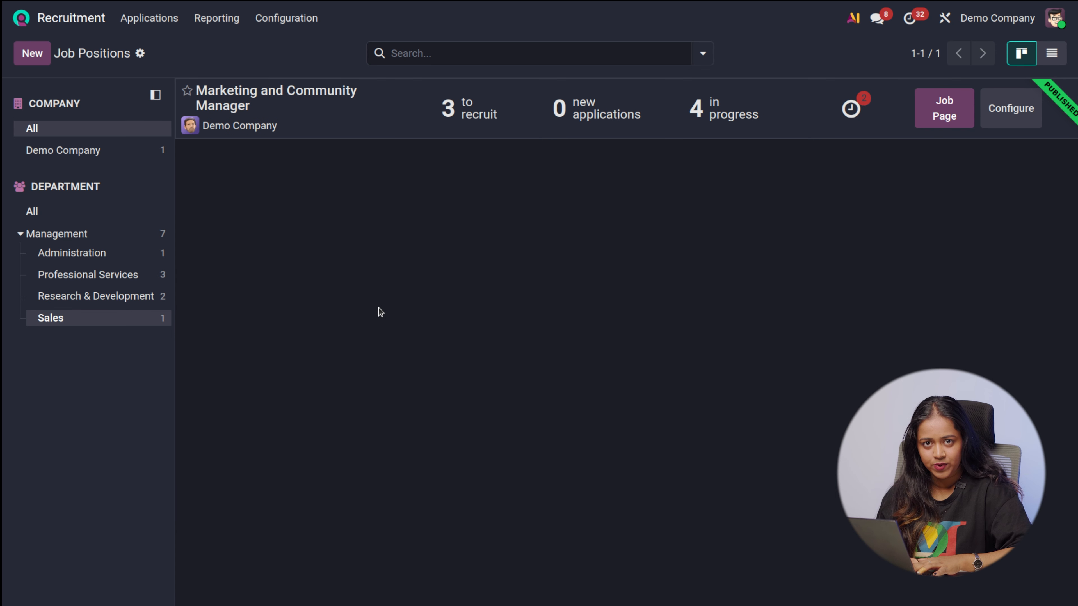
pyautogui.click(39, 57)
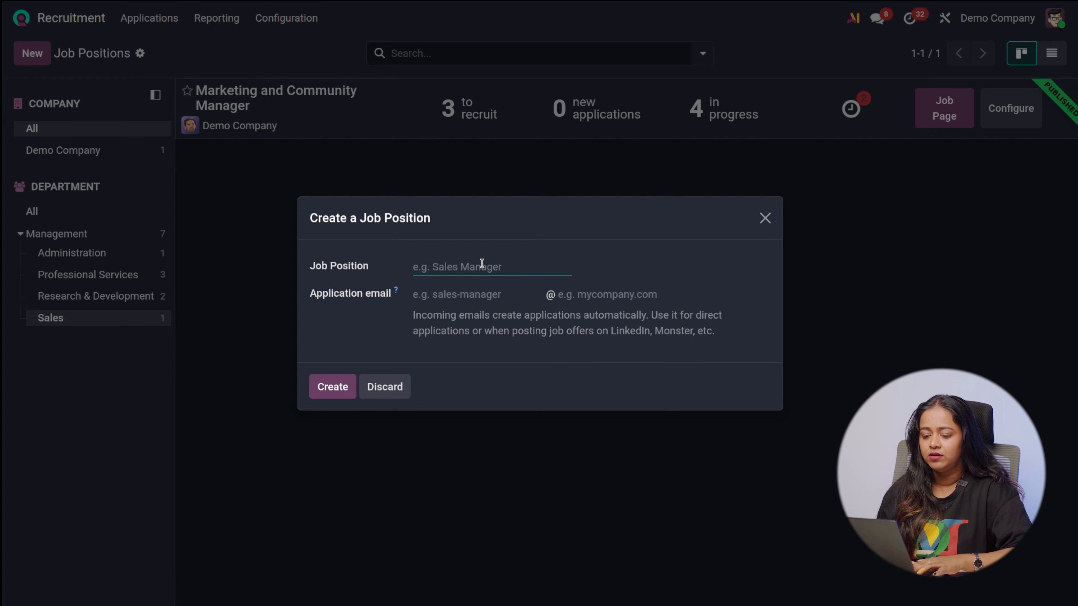
pyautogui.click(765, 218)
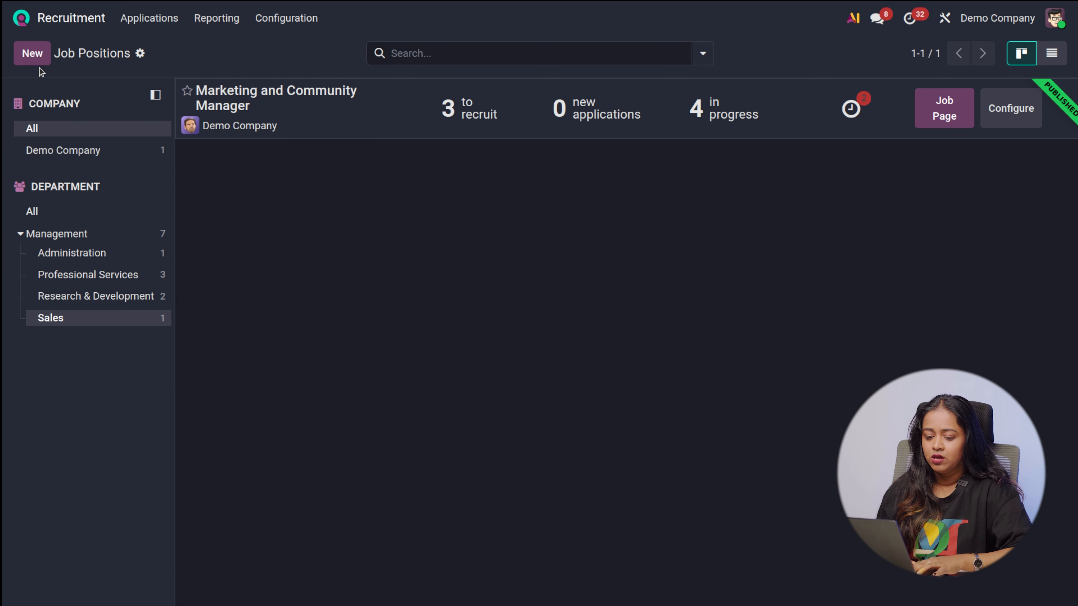
# Show the Management department's positions, then look through the positions of all departments
pyautogui.click(89, 234)
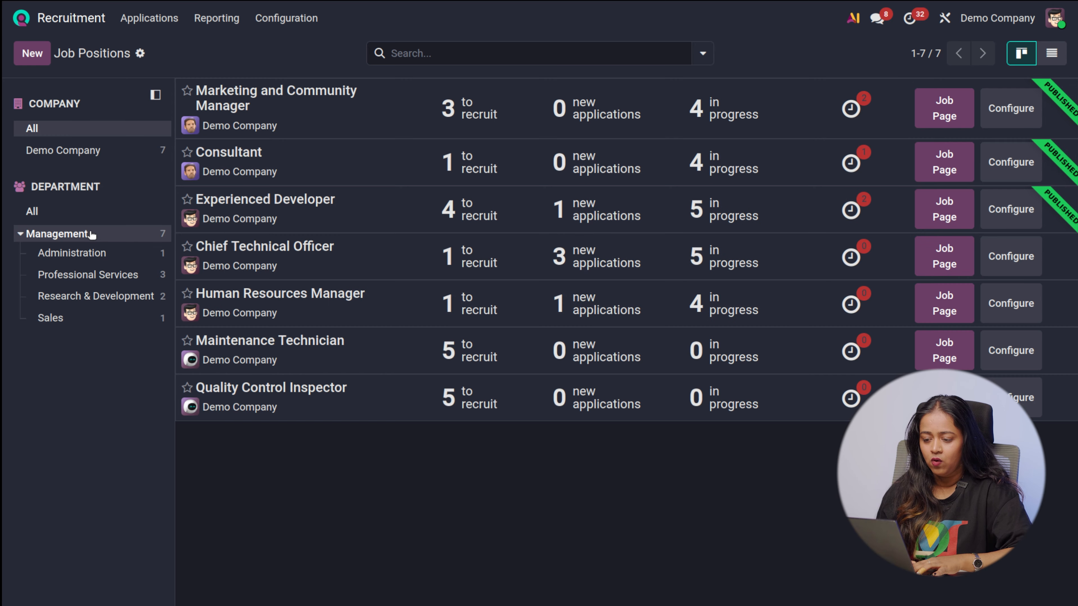
pyautogui.click(48, 211)
pyautogui.scroll(-1, 365, 478)
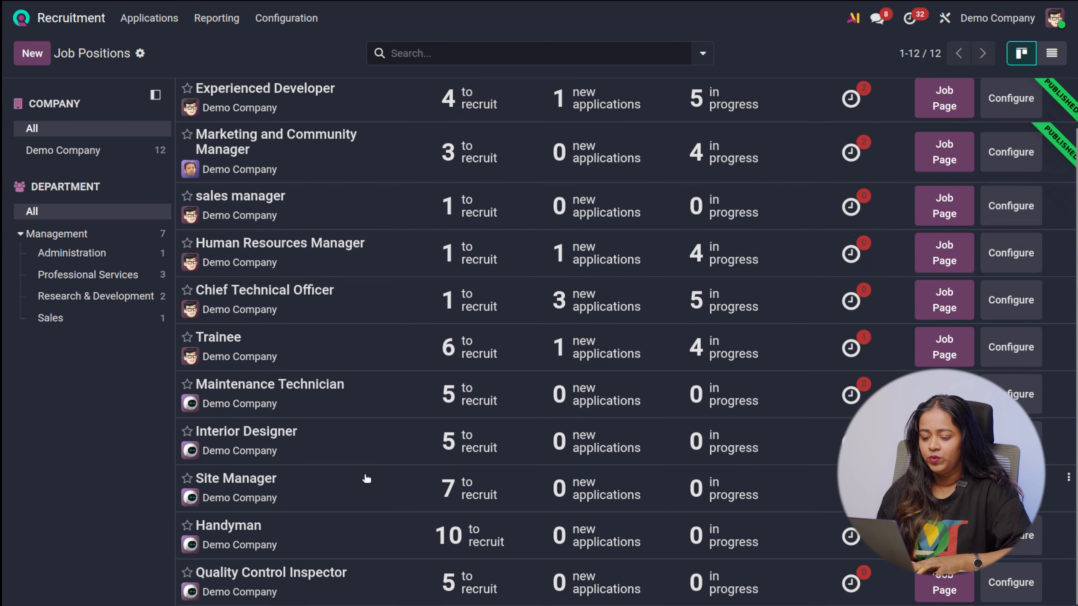
pyautogui.scroll(1, 357, 457)
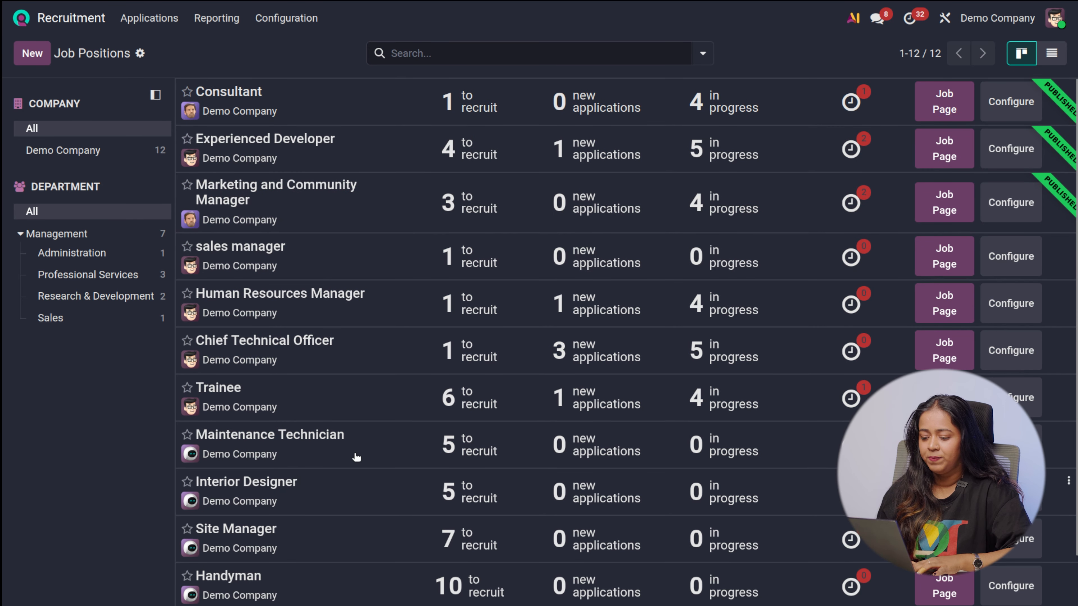
# Start a new application for the sales manager position and enter the applicant's name and email address
pyautogui.click(331, 245)
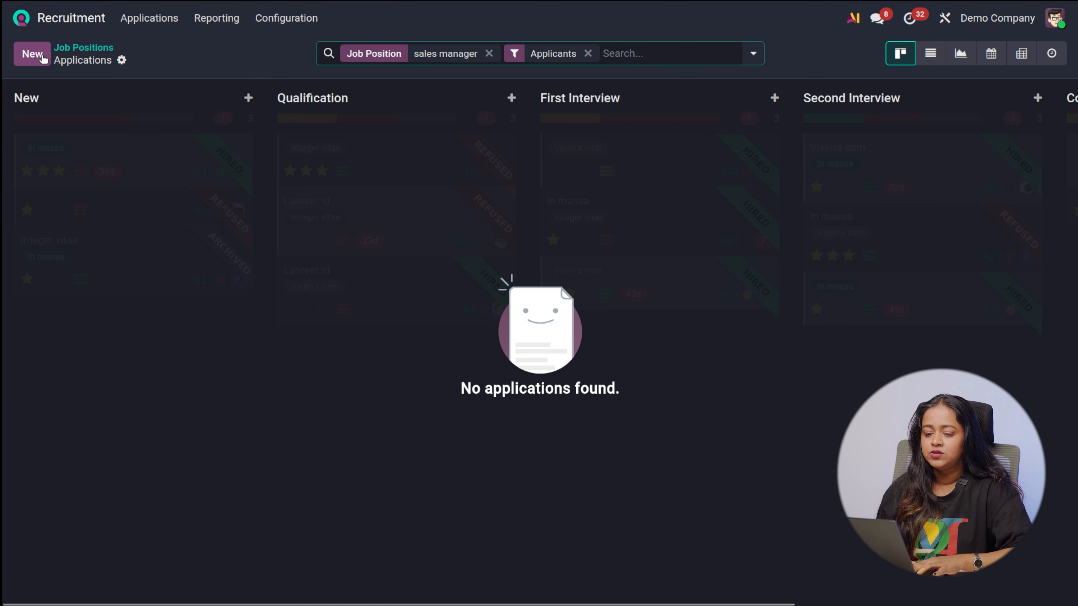
pyautogui.click(32, 55)
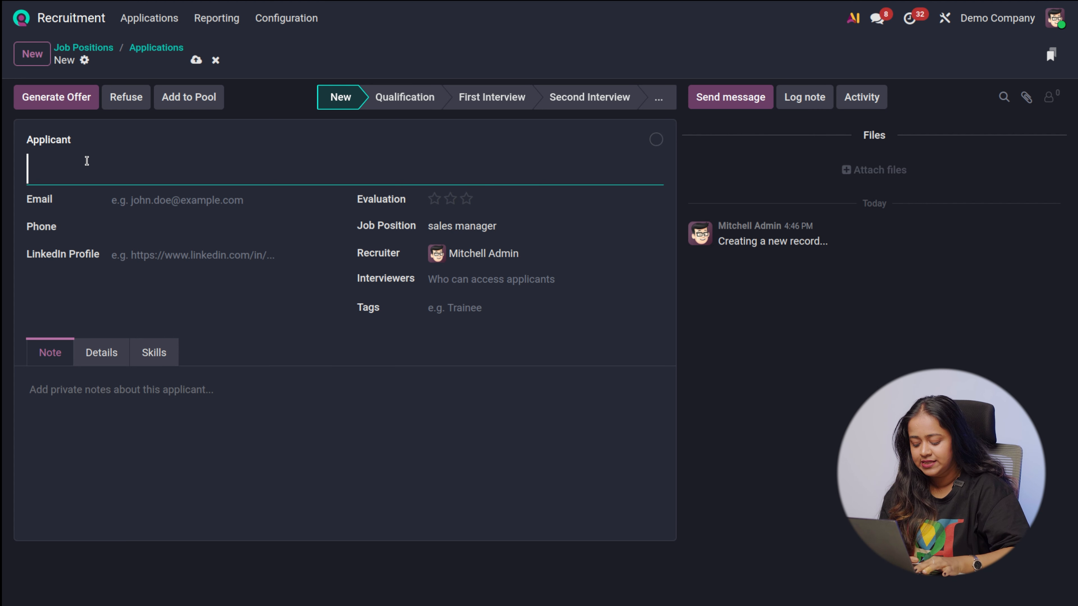
pyautogui.write('john')
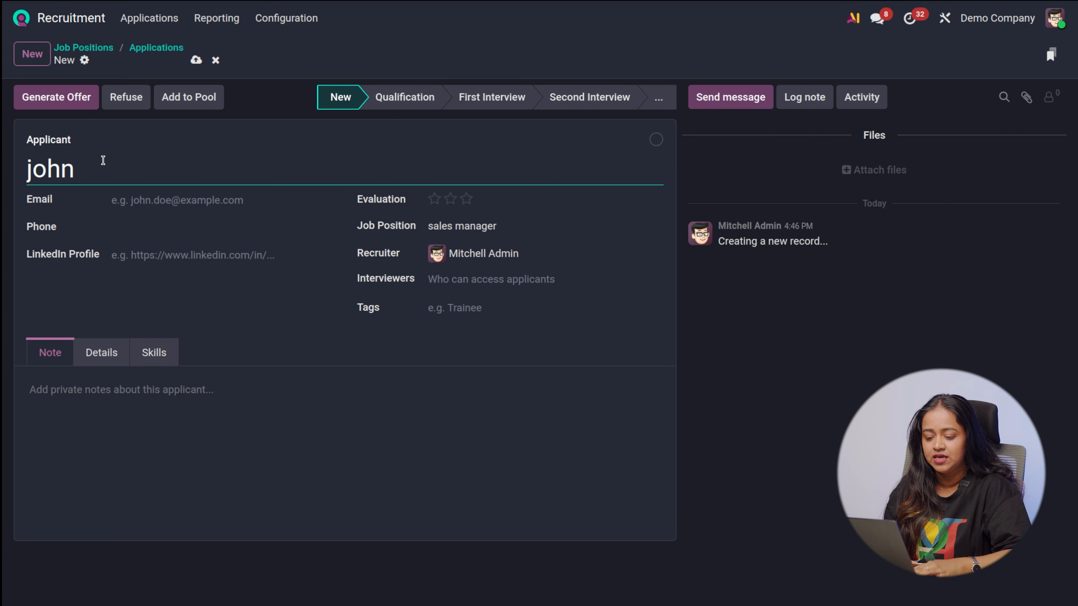
pyautogui.click(168, 199)
pyautogui.write('jo')
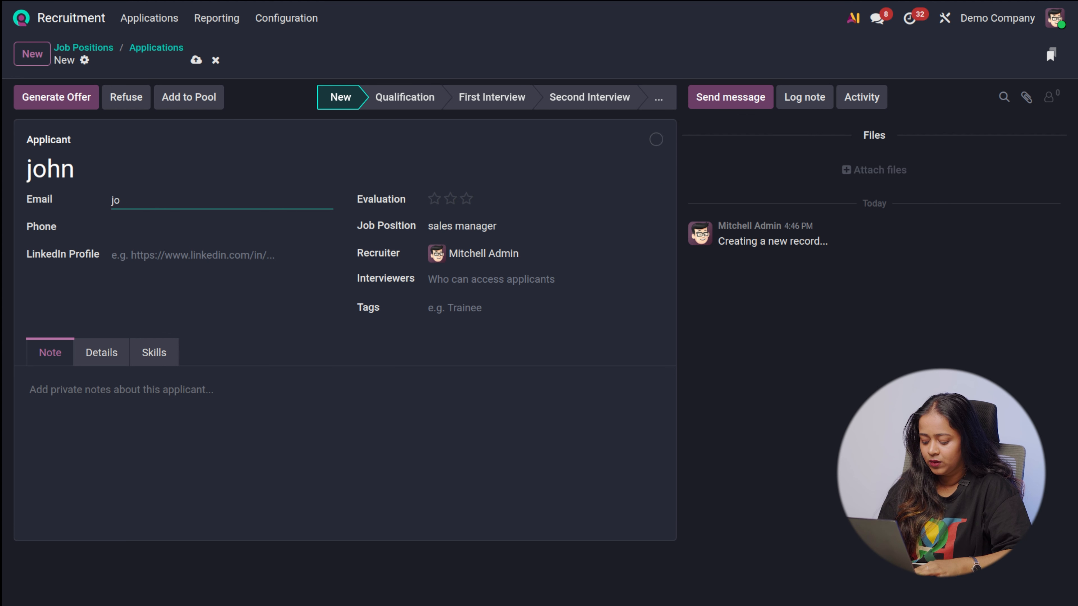
pyautogui.write('hn')
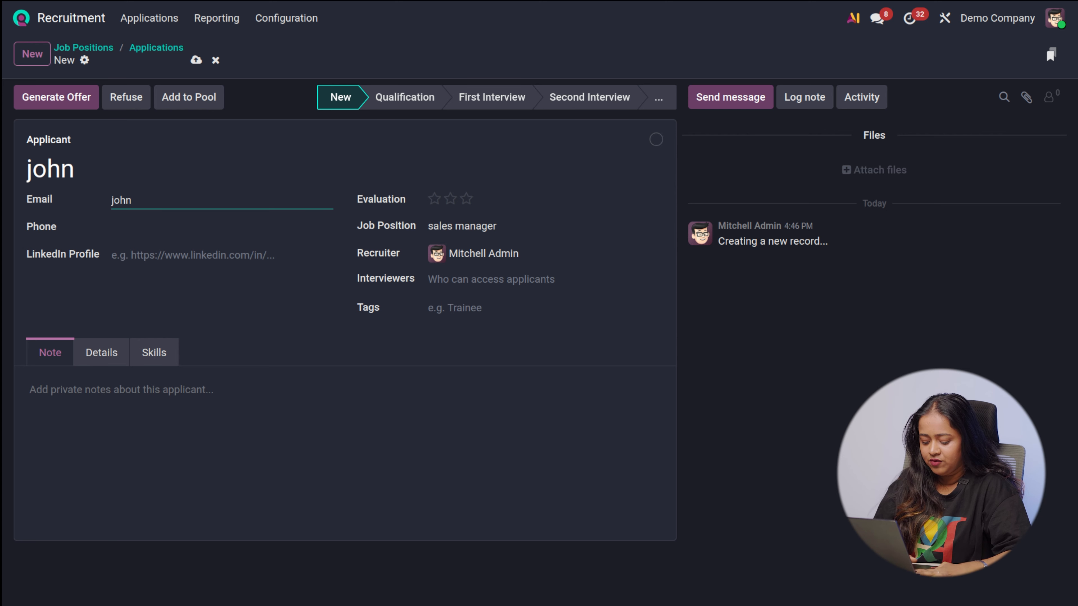
pyautogui.write('@demo.com')
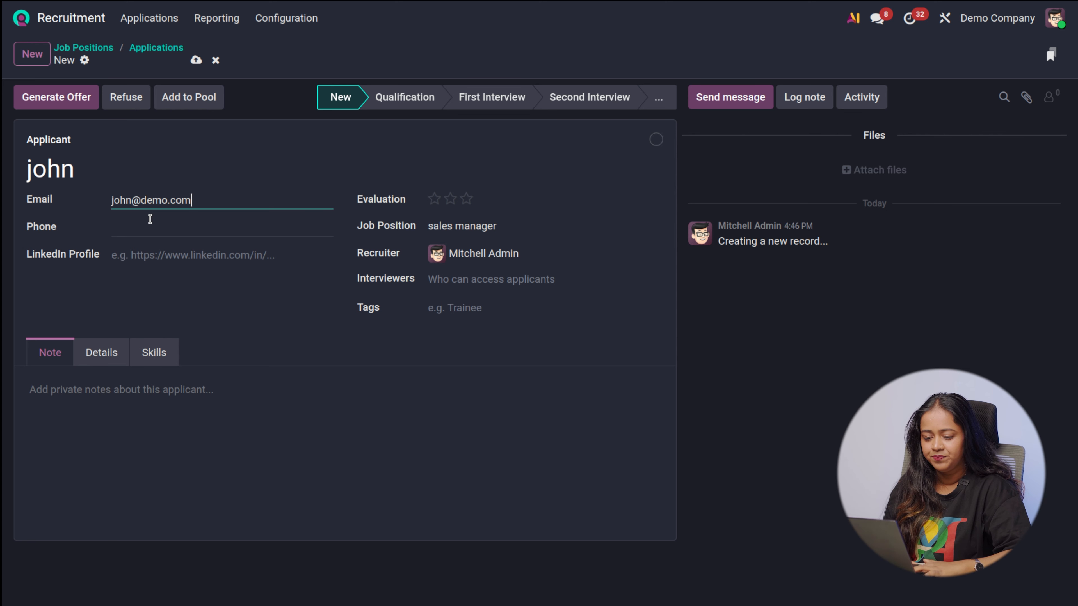
# Set the applicant's evaluation to two stars and look at the available interviewers without selecting one
pyautogui.click(451, 200)
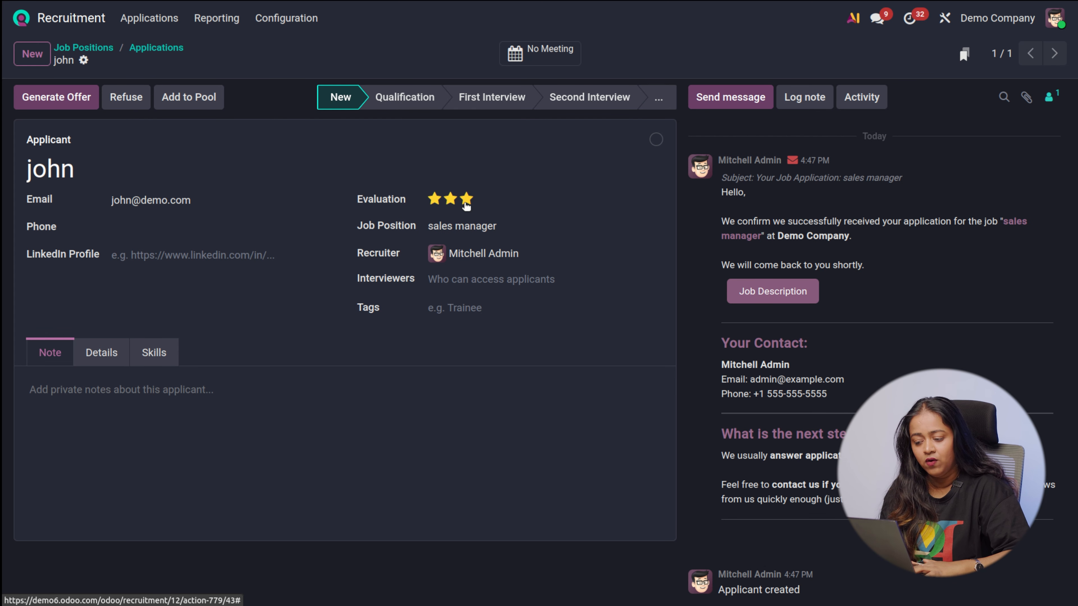
pyautogui.click(474, 282)
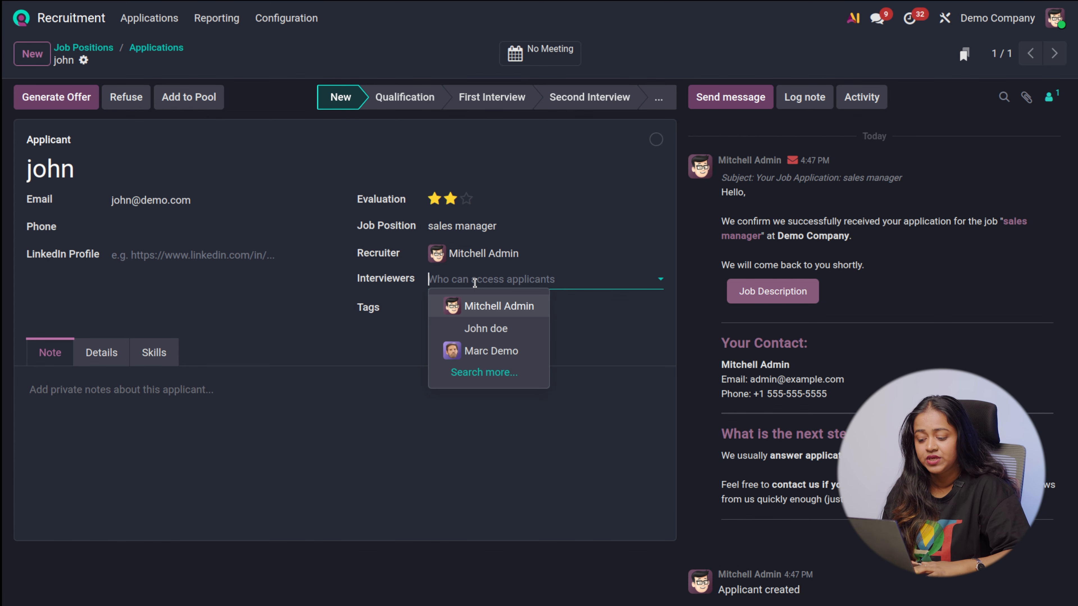
pyautogui.click(583, 297)
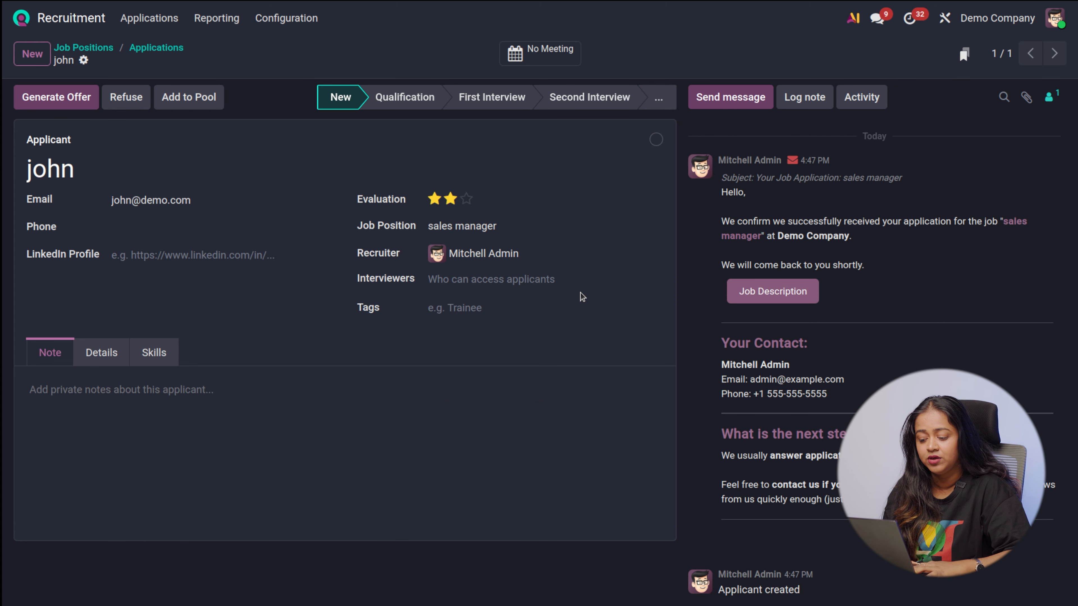
# Tag the applicant as Manager and look through the application's salary and sourcing details without filling them in
pyautogui.click(470, 307)
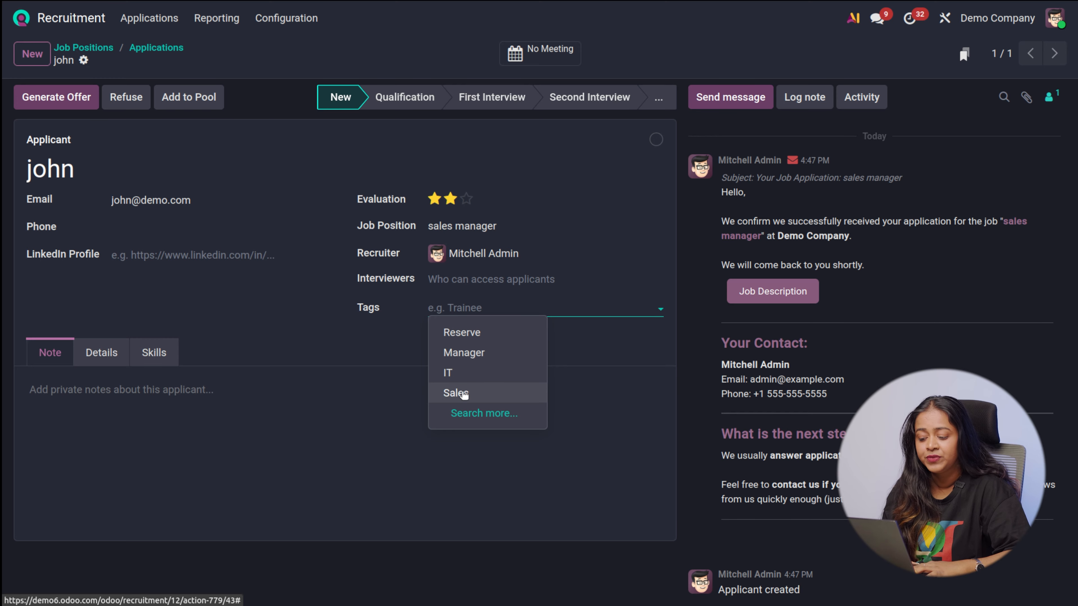
pyautogui.click(464, 355)
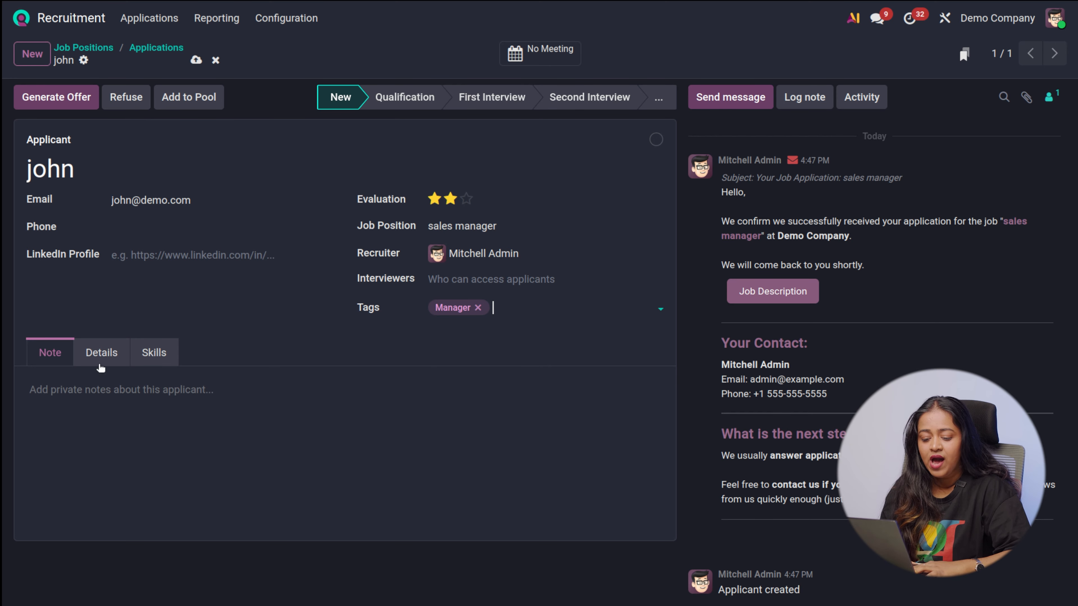
pyautogui.click(117, 361)
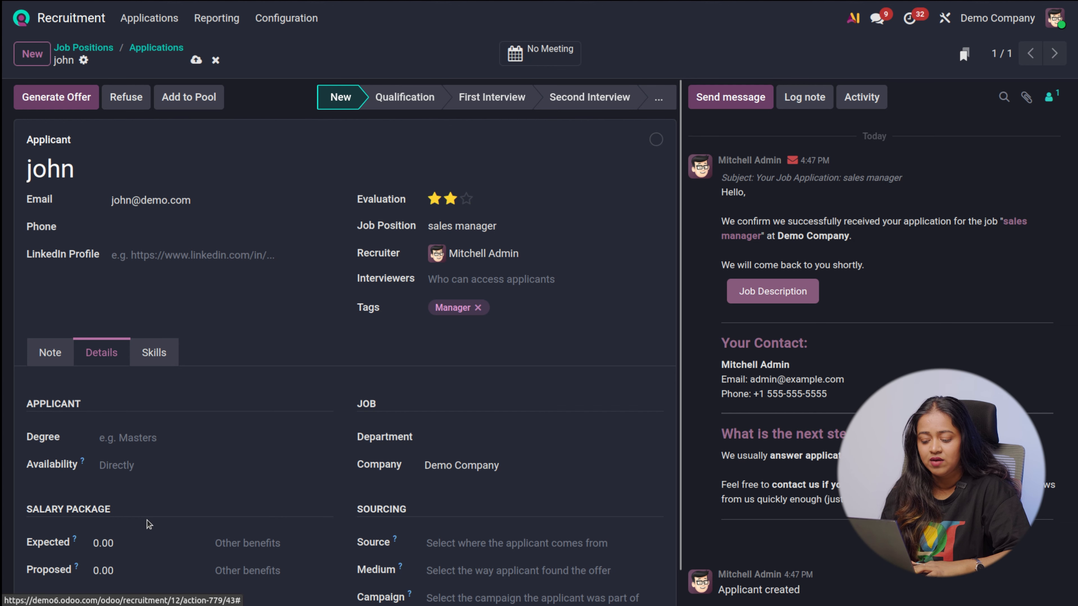
pyautogui.scroll(-1, 148, 524)
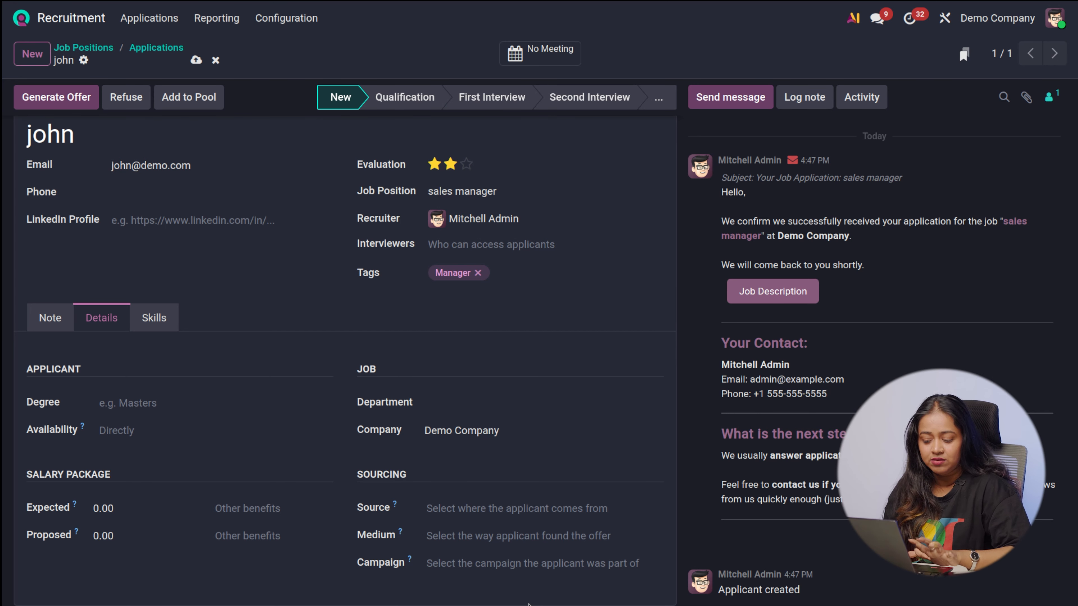
pyautogui.click(500, 510)
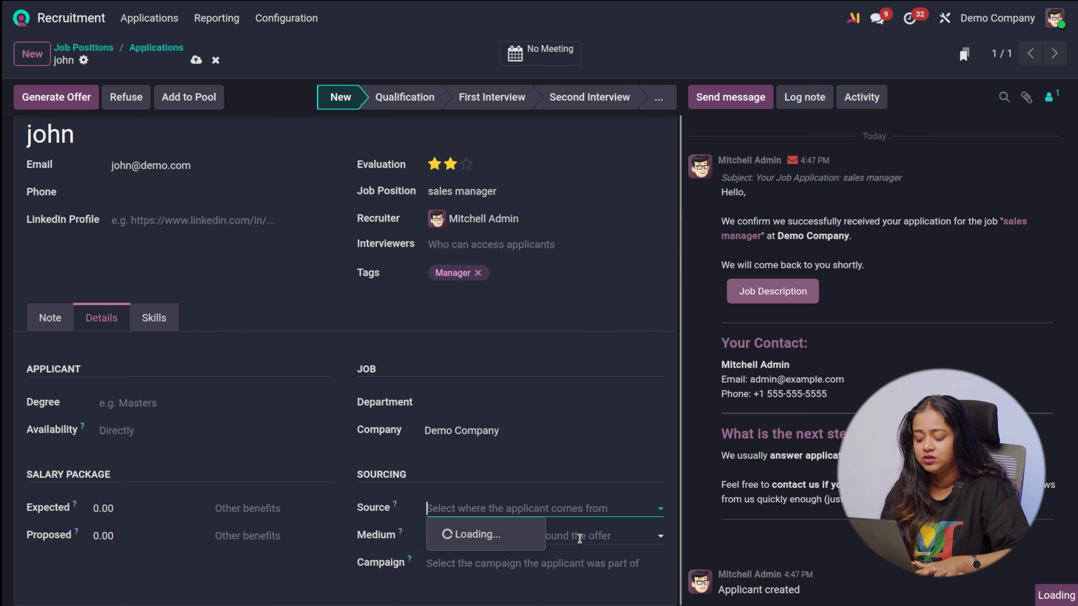
pyautogui.click(450, 603)
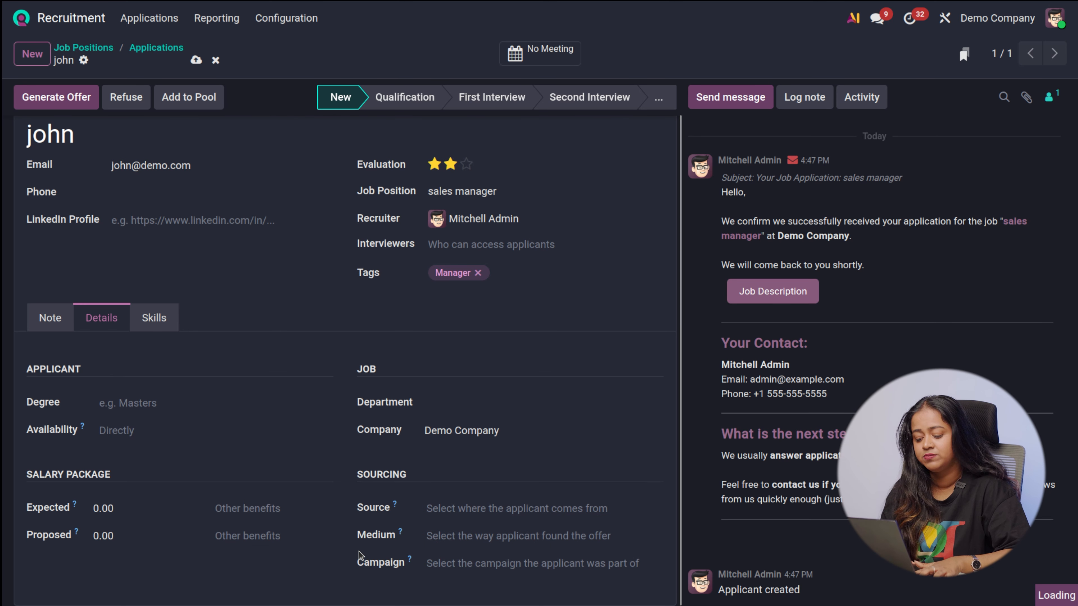
pyautogui.scroll(1, 423, 400)
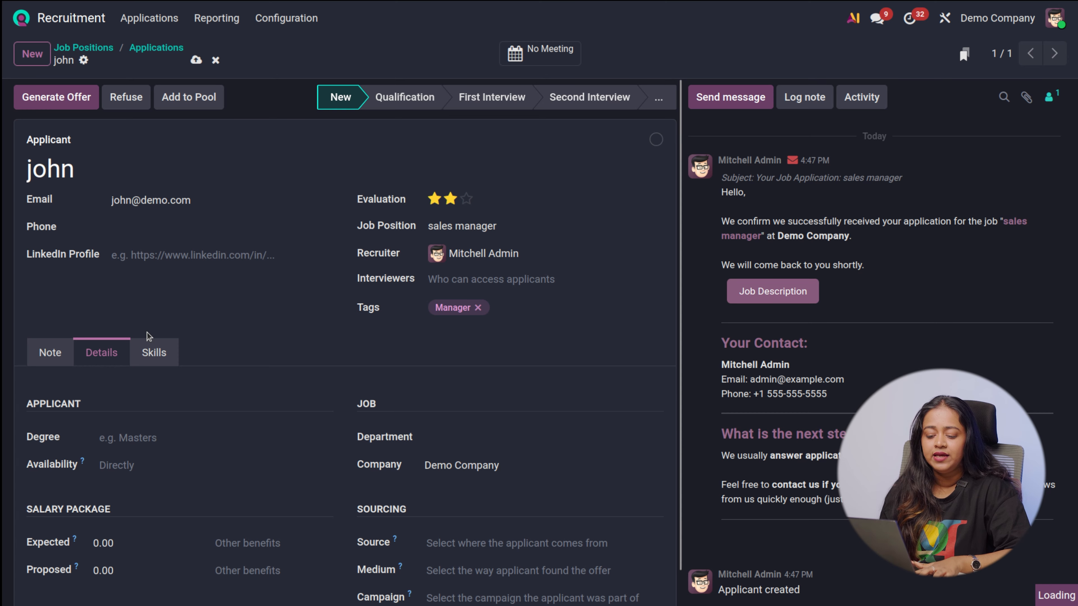
# Dismiss the error dialogs and reopen the applicant's record from the sales manager position
pyautogui.click(153, 353)
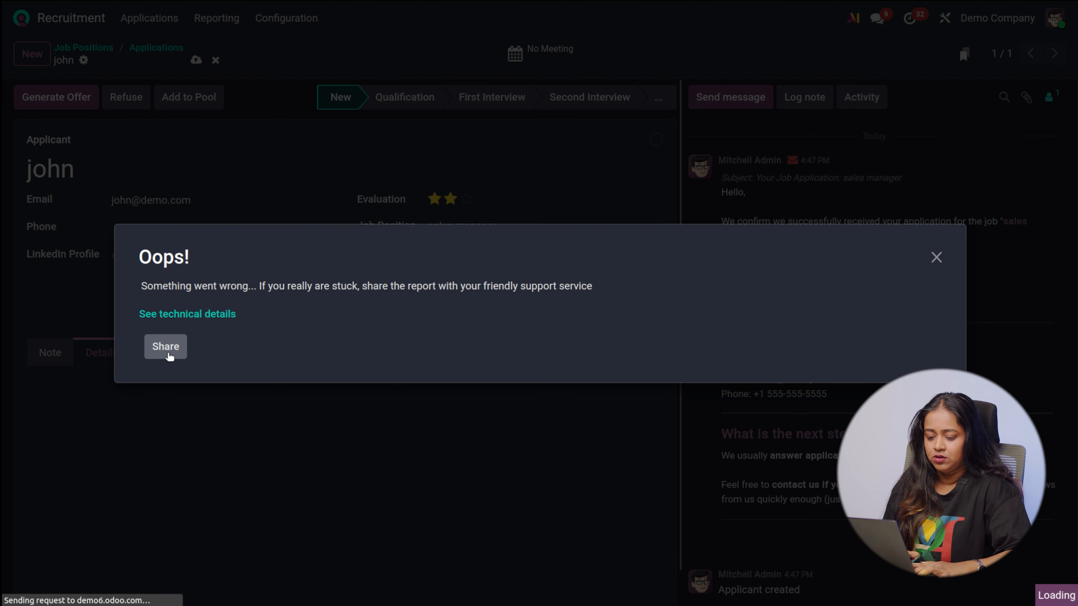
pyautogui.click(169, 352)
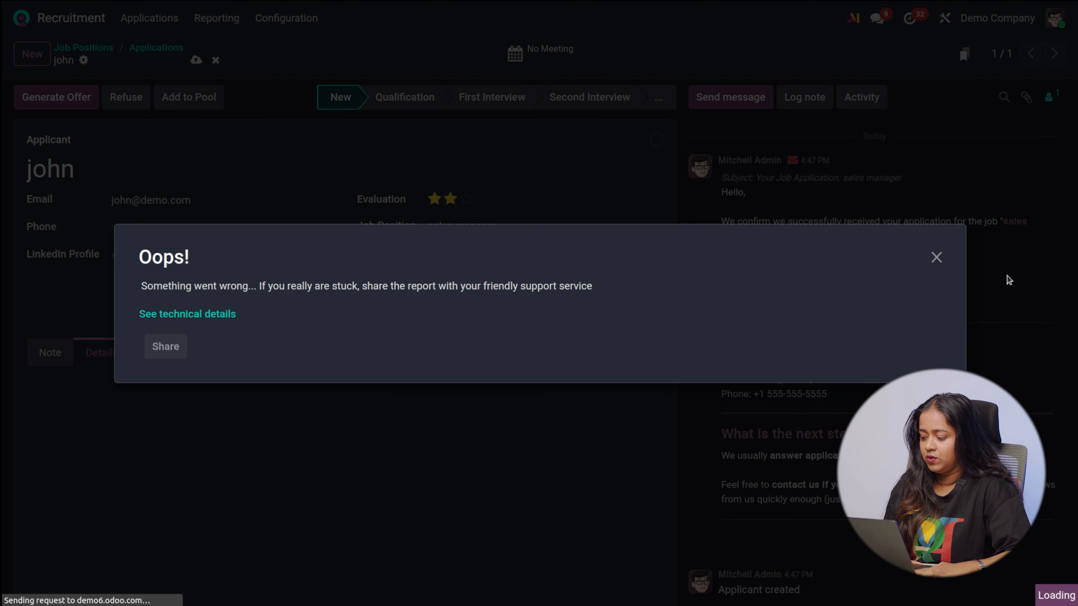
pyautogui.click(936, 257)
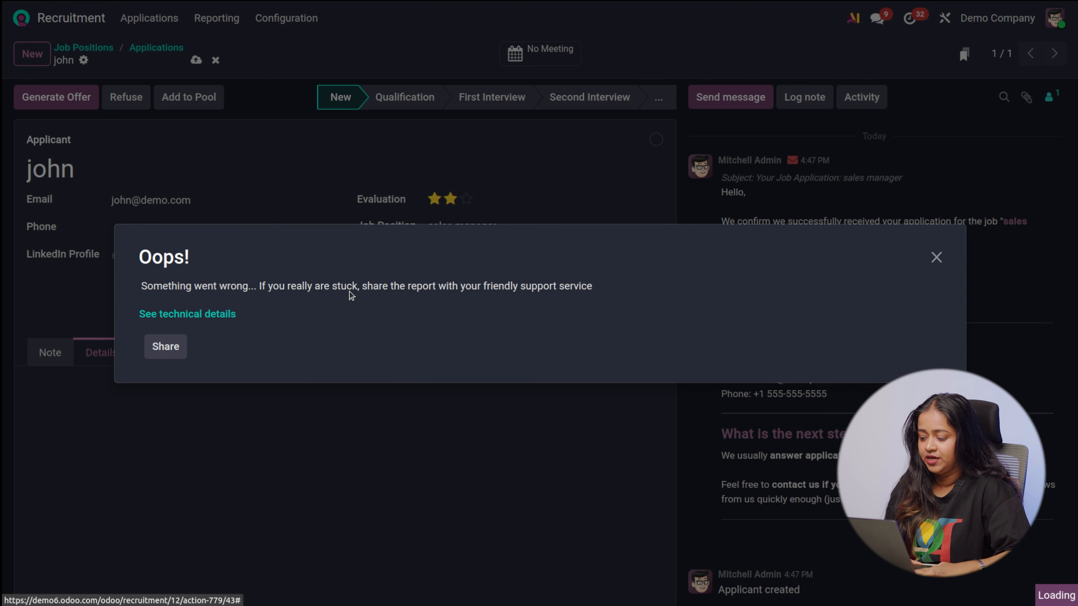
pyautogui.click(936, 258)
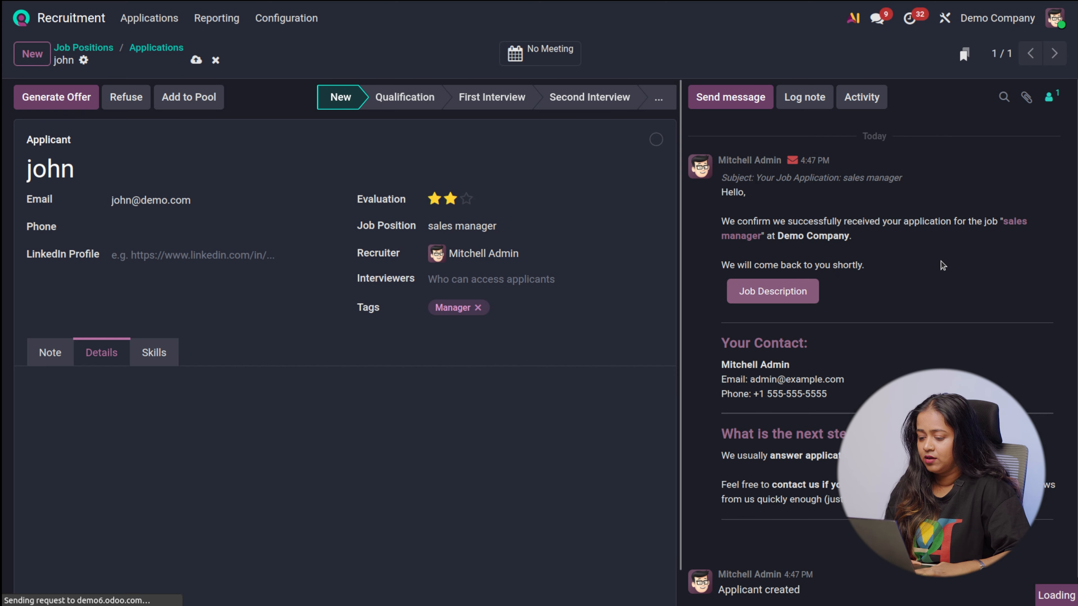
pyautogui.click(174, 48)
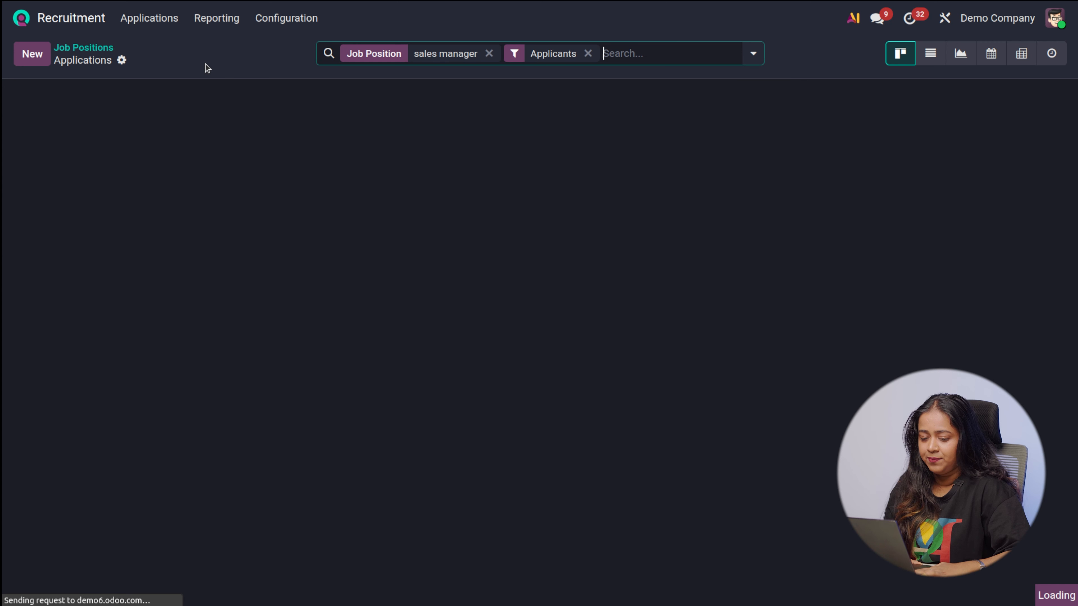
pyautogui.click(58, 52)
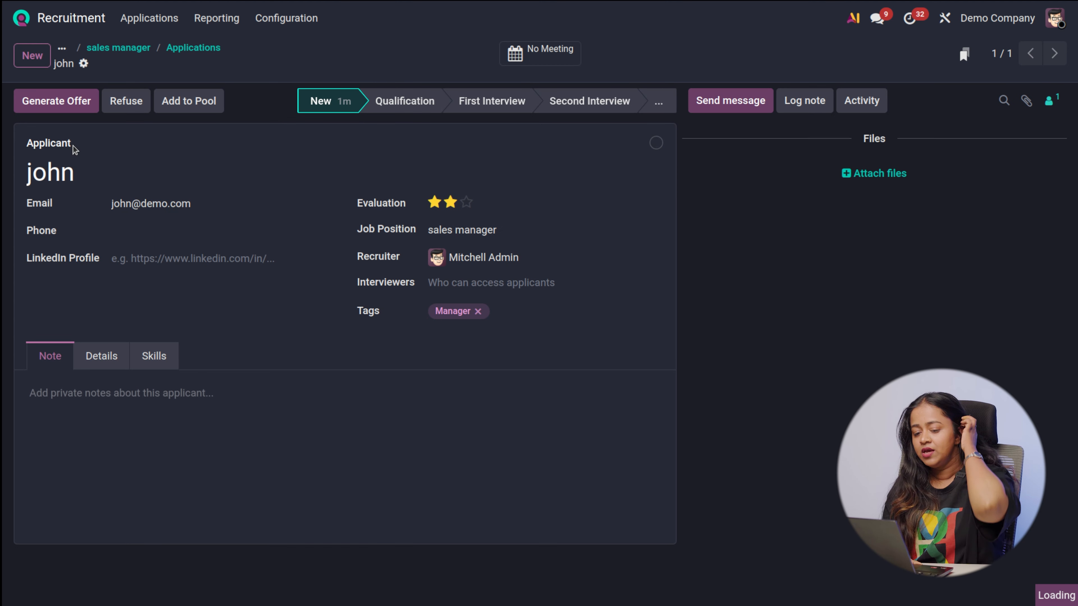
# Add the language English at level A1 and the marketing skill Communication at level L1 to the applicant's skills
pyautogui.click(160, 361)
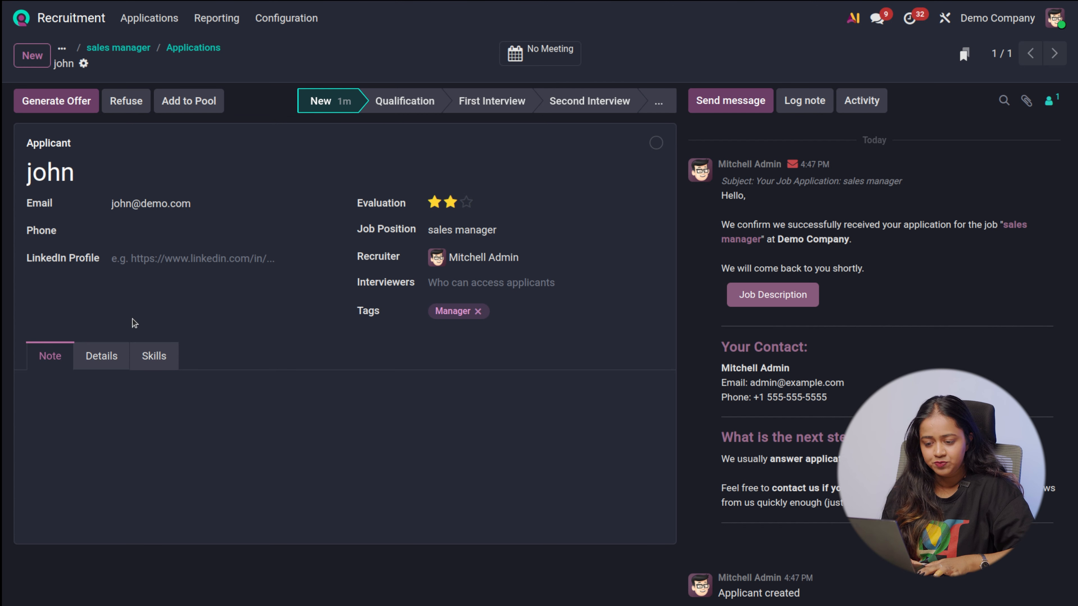
pyautogui.click(153, 356)
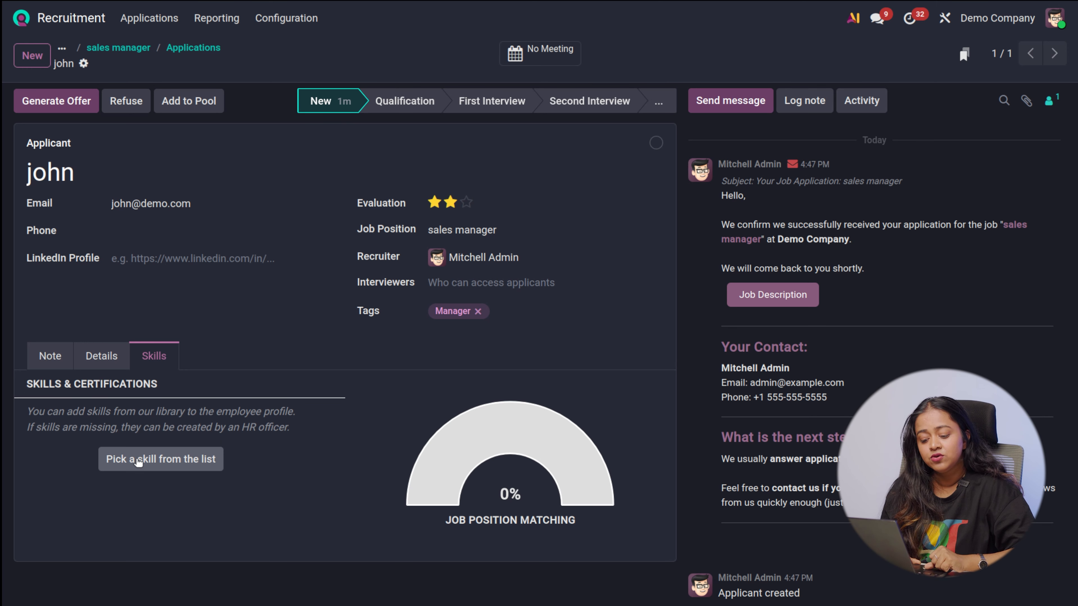
pyautogui.click(179, 464)
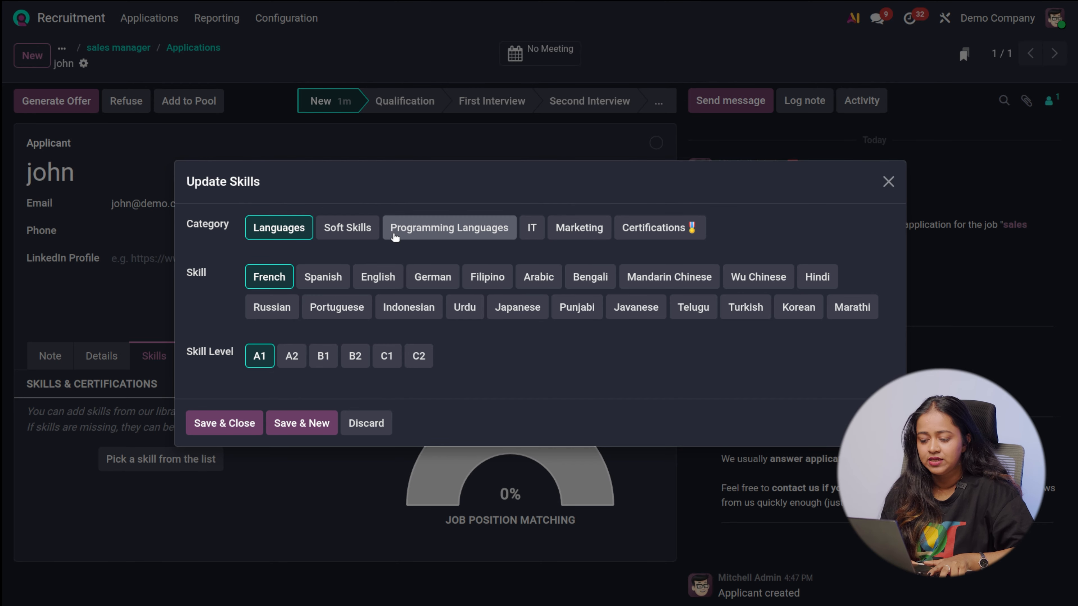
pyautogui.click(338, 226)
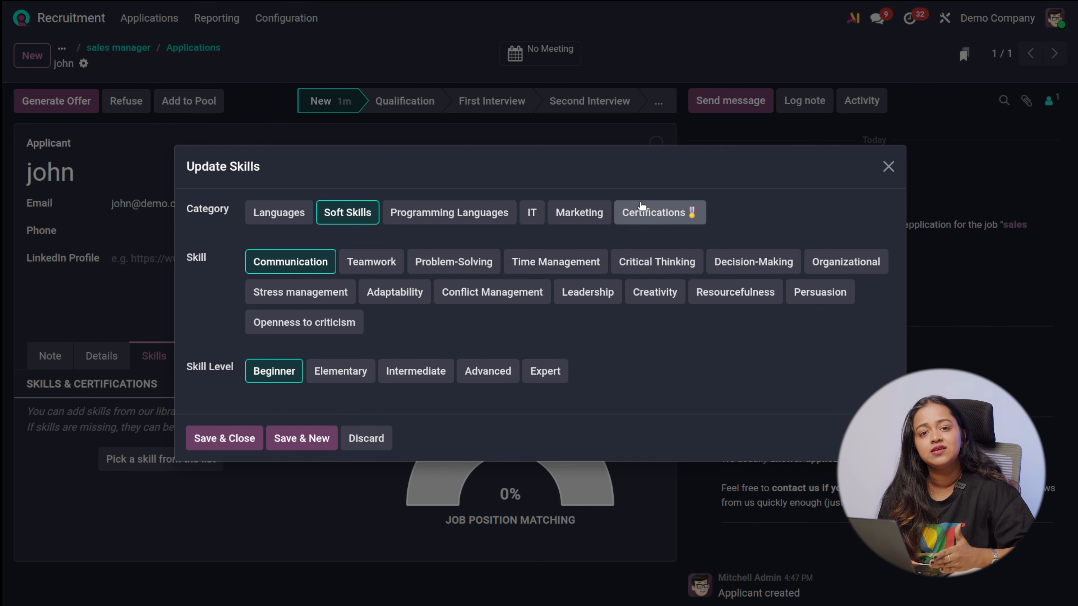
pyautogui.click(276, 214)
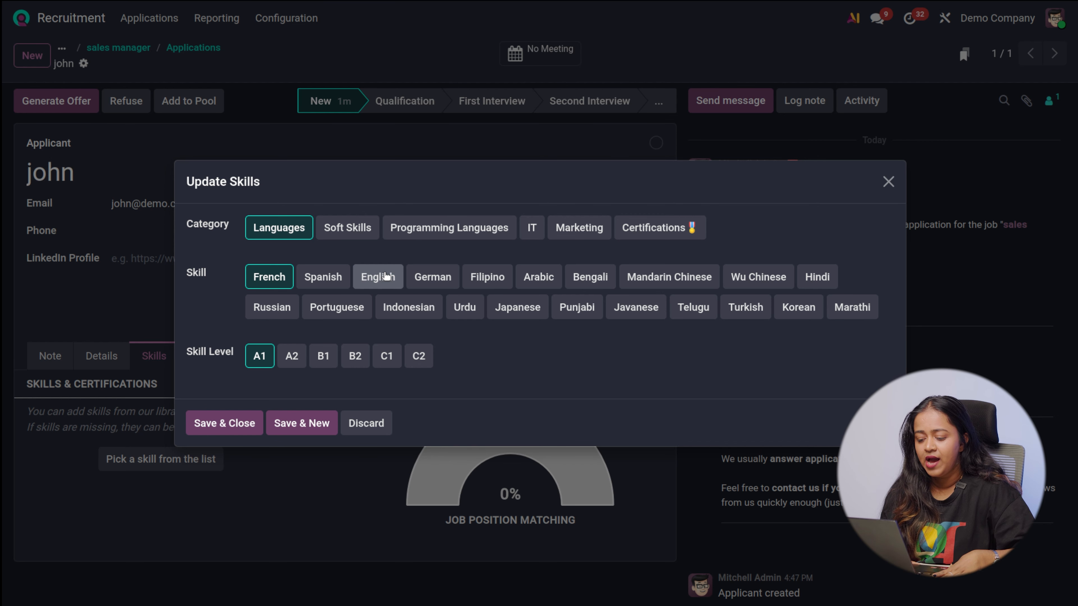
pyautogui.click(374, 278)
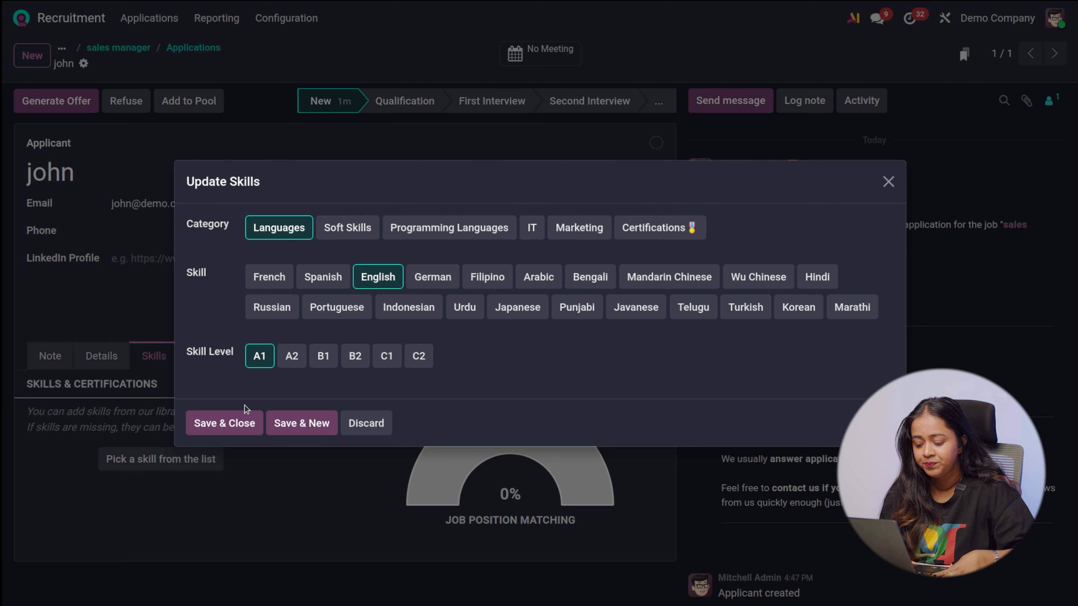
pyautogui.click(280, 423)
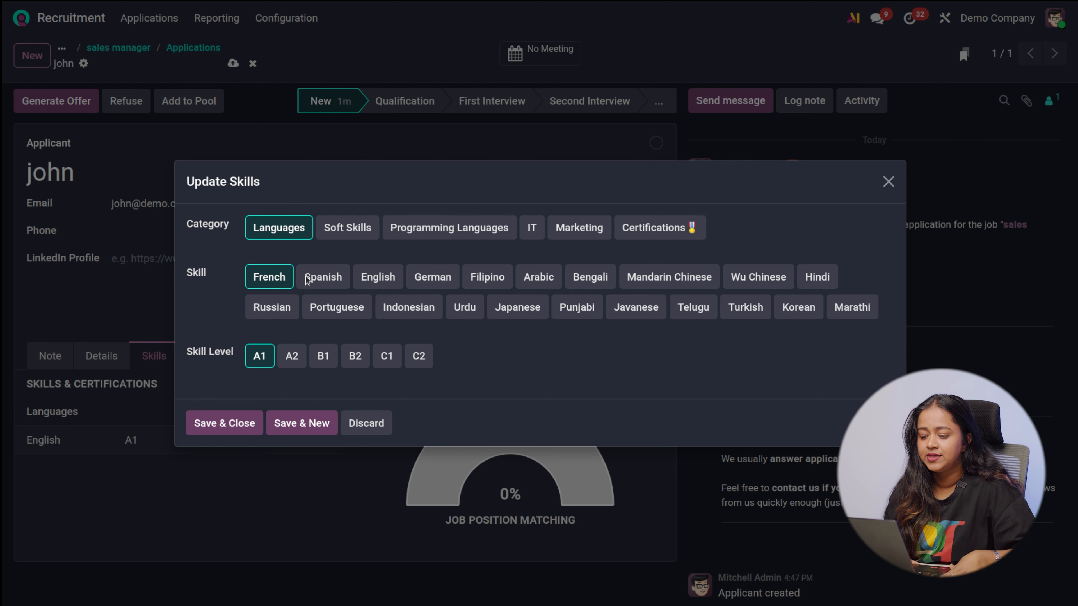
pyautogui.click(564, 231)
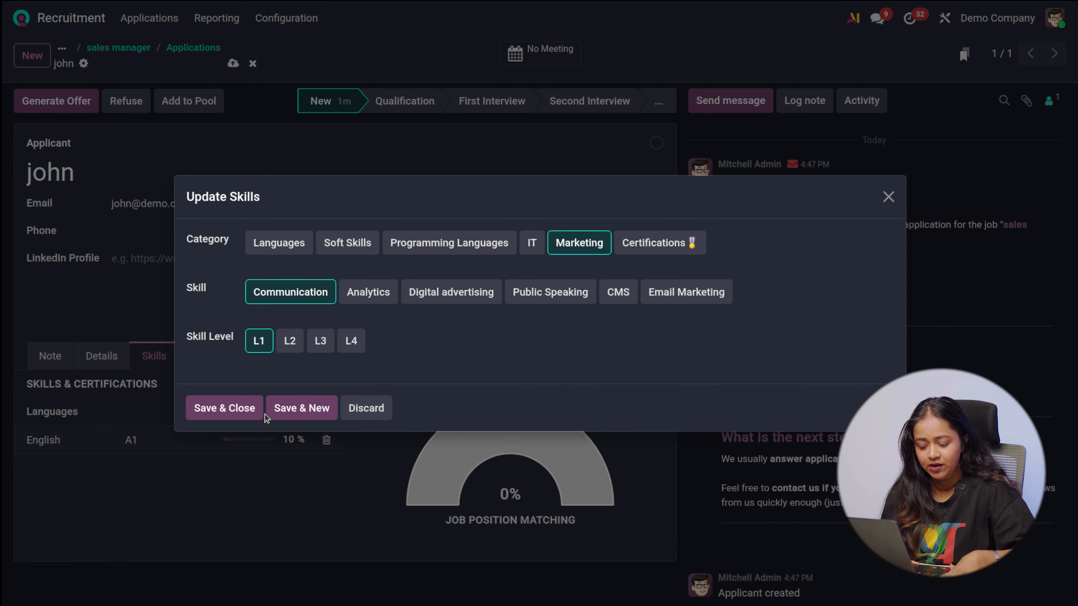
pyautogui.click(232, 414)
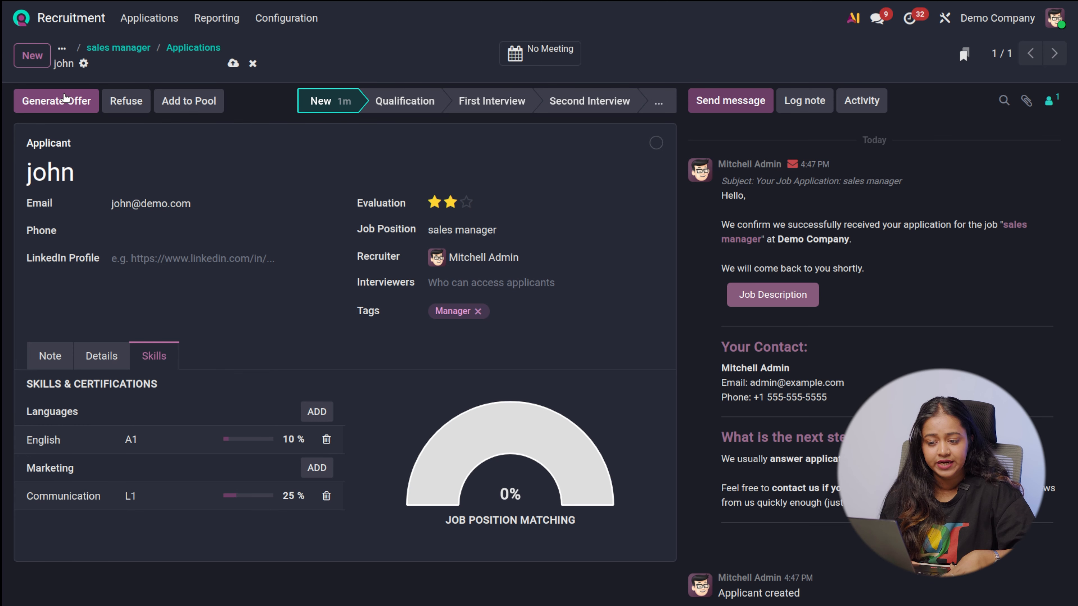
# Generate a salary offer for the applicant and return to the application
pyautogui.click(60, 101)
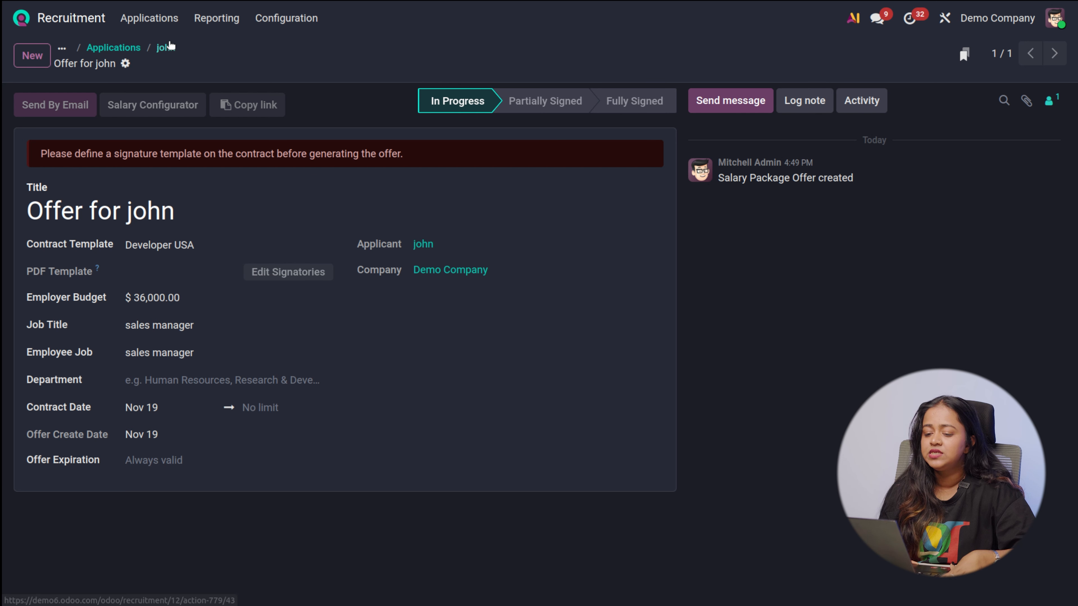
pyautogui.click(166, 49)
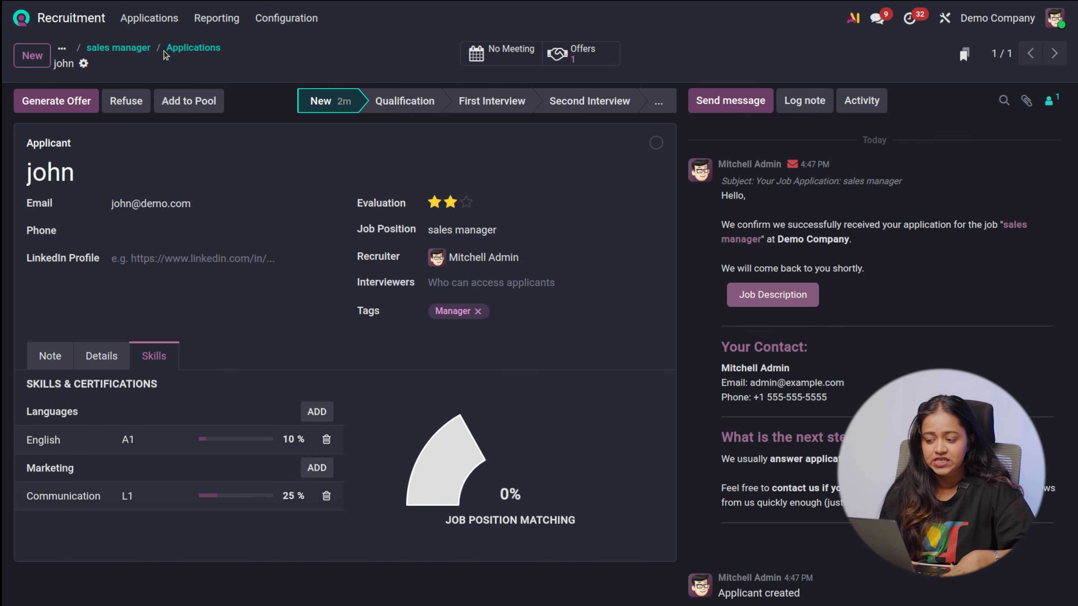
# Move the application through Qualification to the First Interview stage and check which further stages are available
pyautogui.click(402, 104)
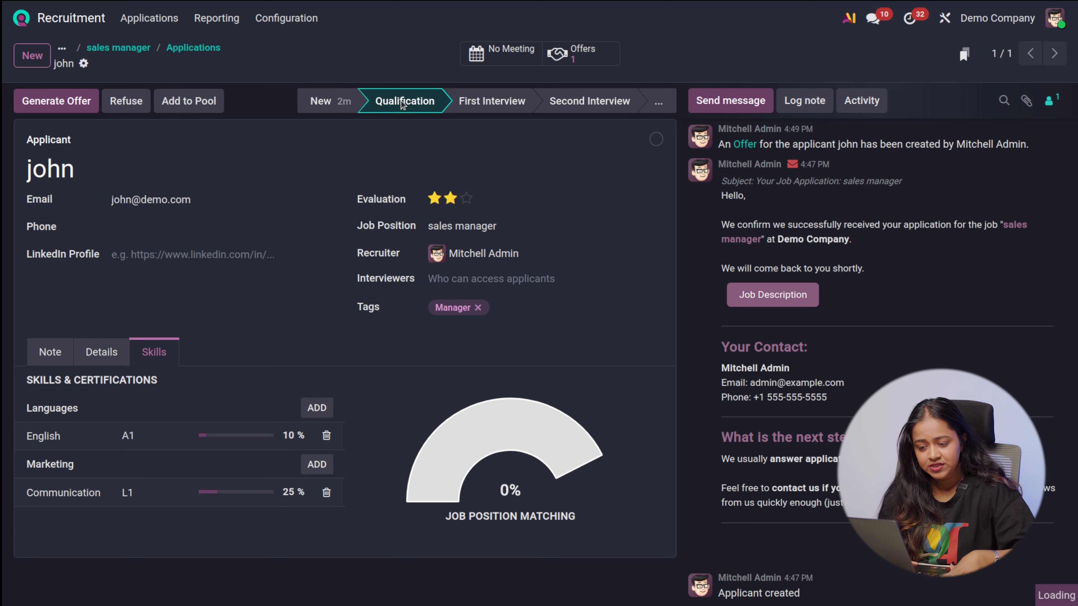
pyautogui.click(484, 107)
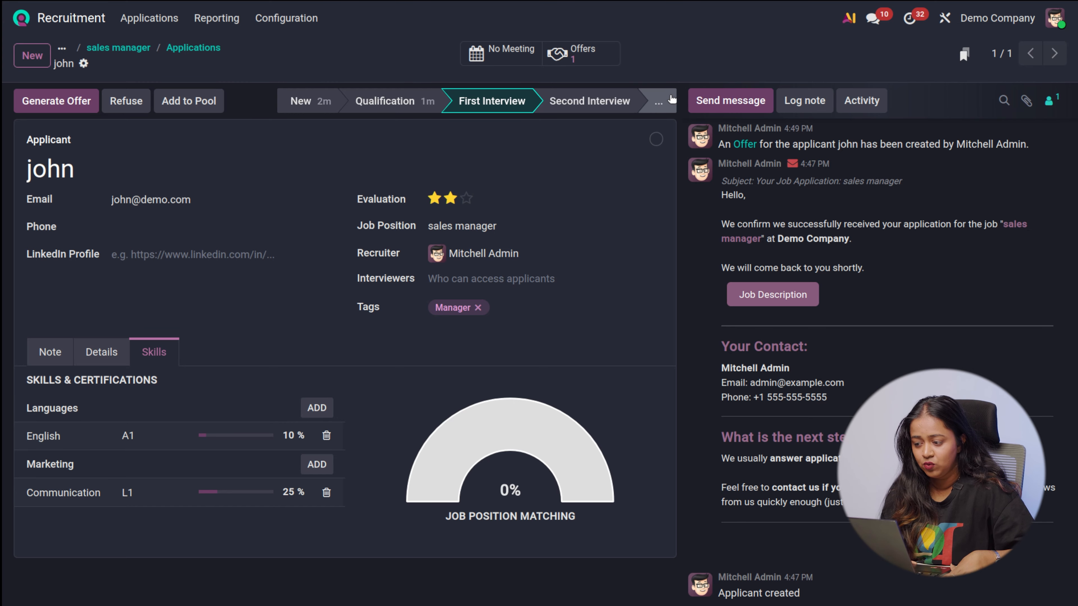
pyautogui.click(657, 101)
pyautogui.click(687, 214)
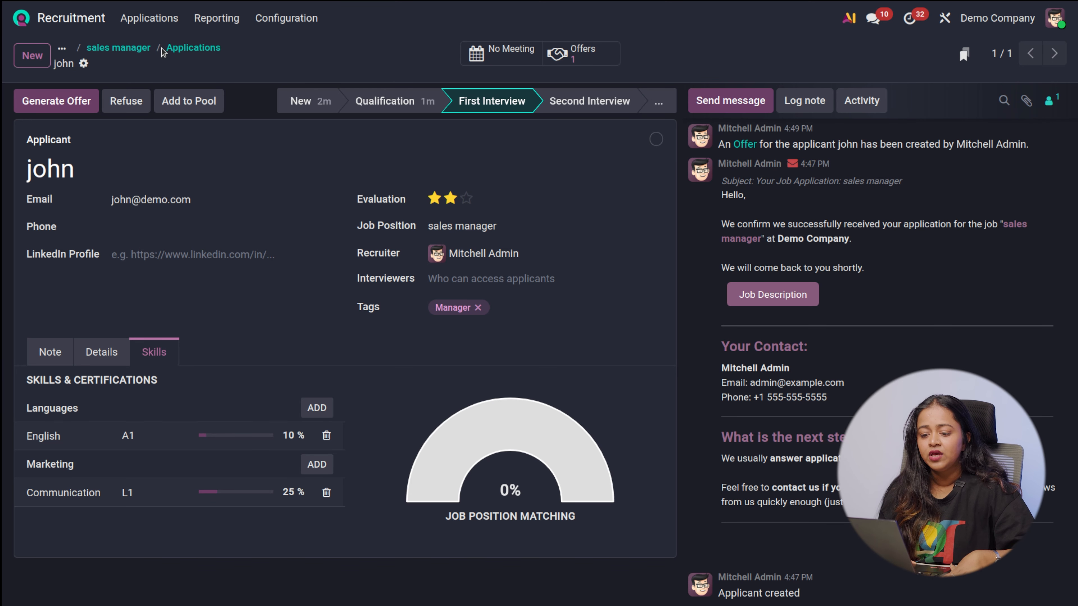
# View the sales manager applications by stage and the position's own record, ending at the overview of all job positions
pyautogui.click(178, 53)
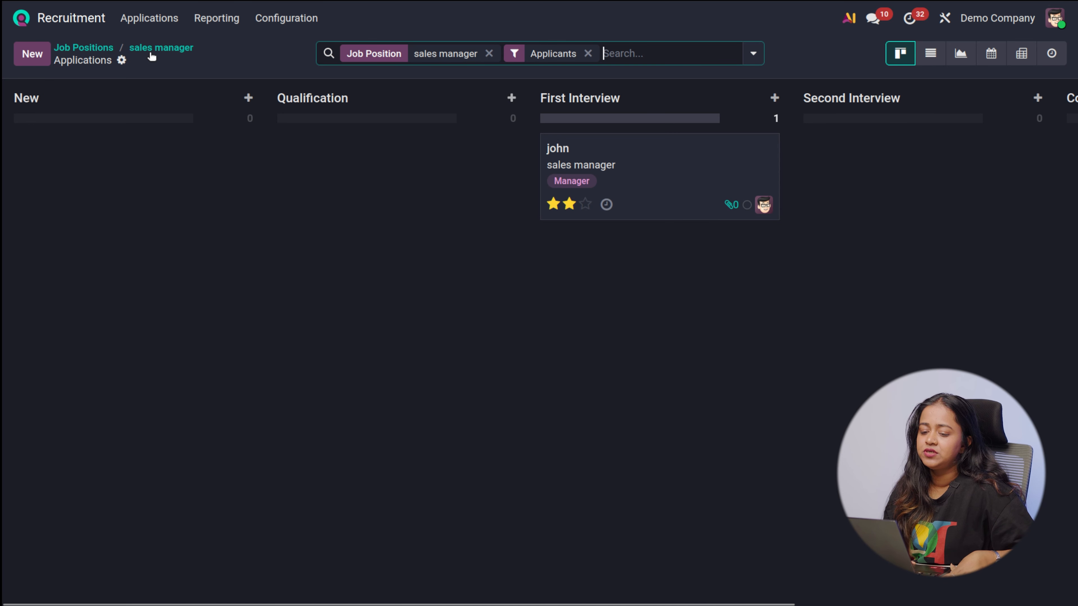
pyautogui.click(178, 50)
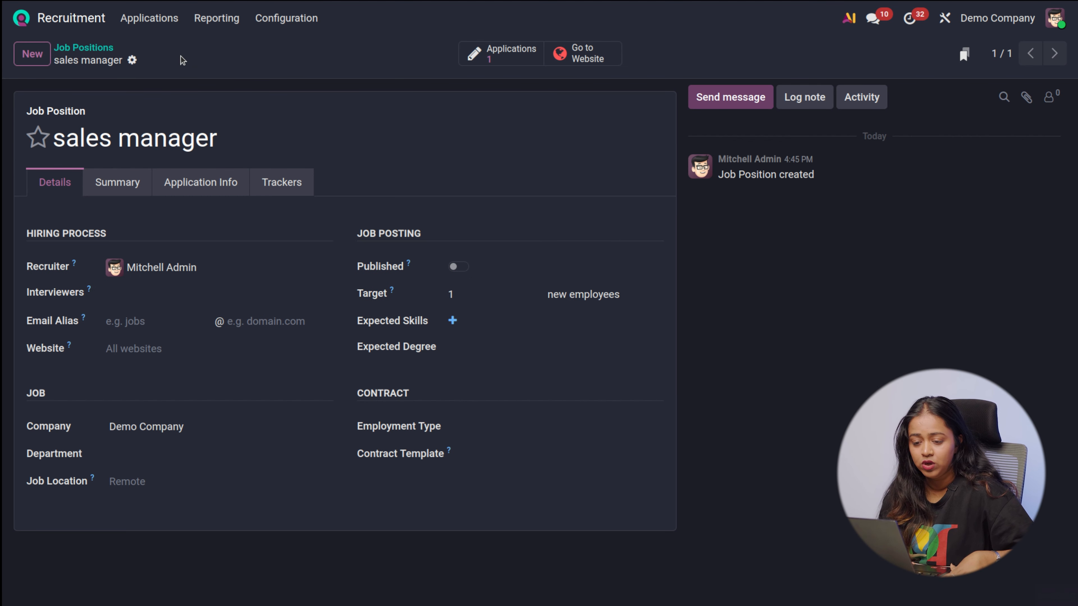
pyautogui.click(83, 47)
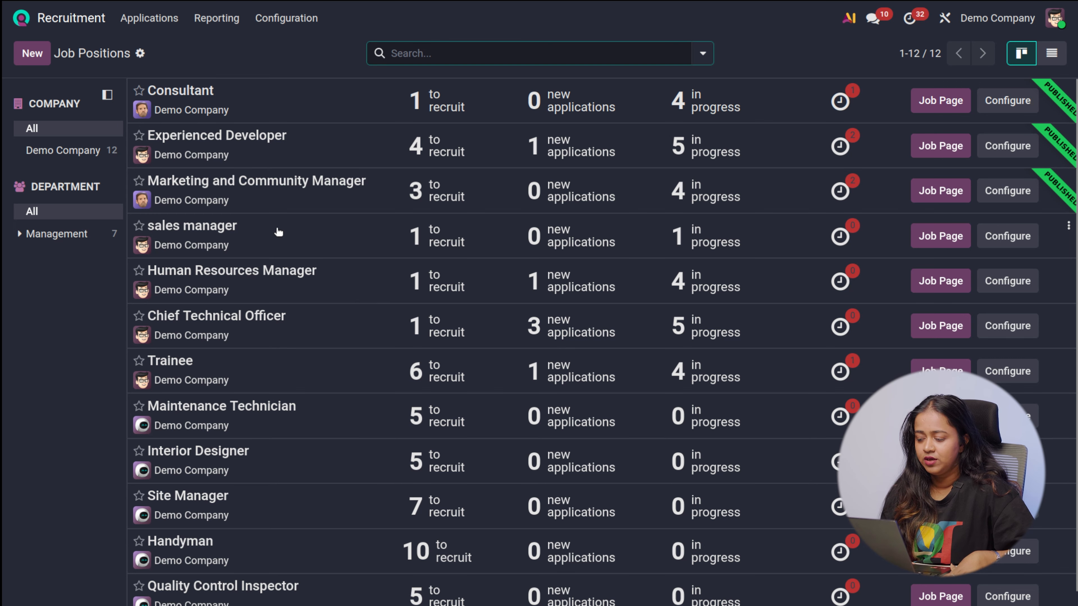
pyautogui.click(291, 222)
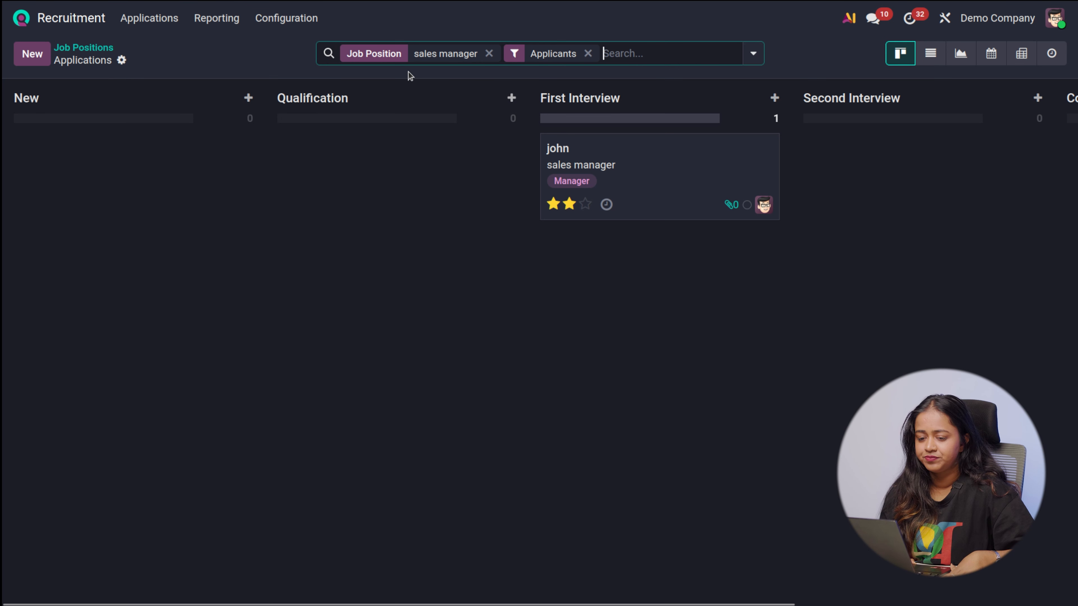
pyautogui.click(110, 51)
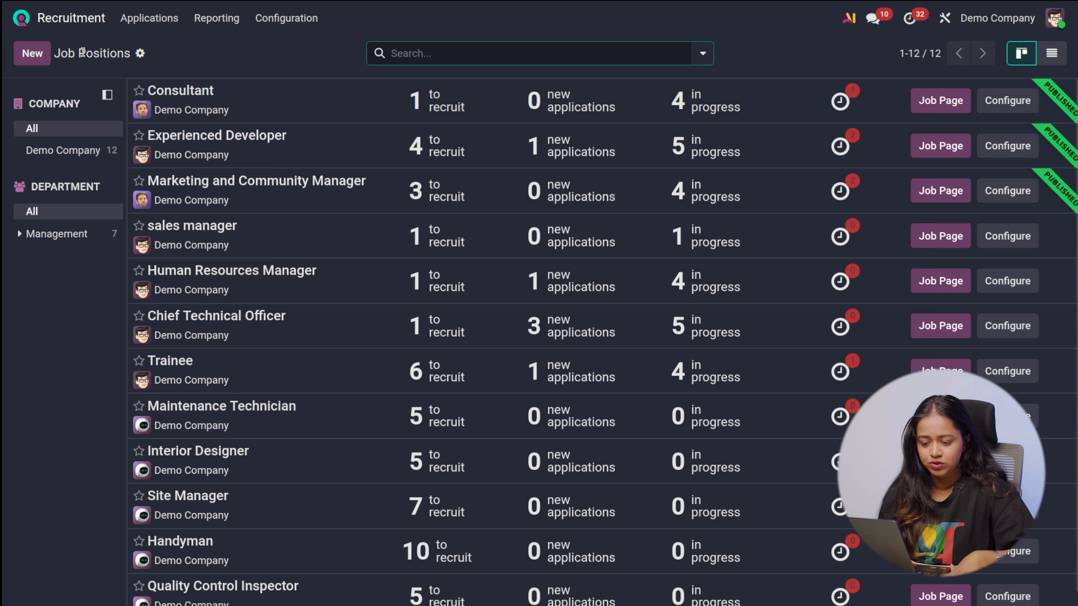
# Look through all job positions and show them as a list
pyautogui.scroll(-1, 854, 600)
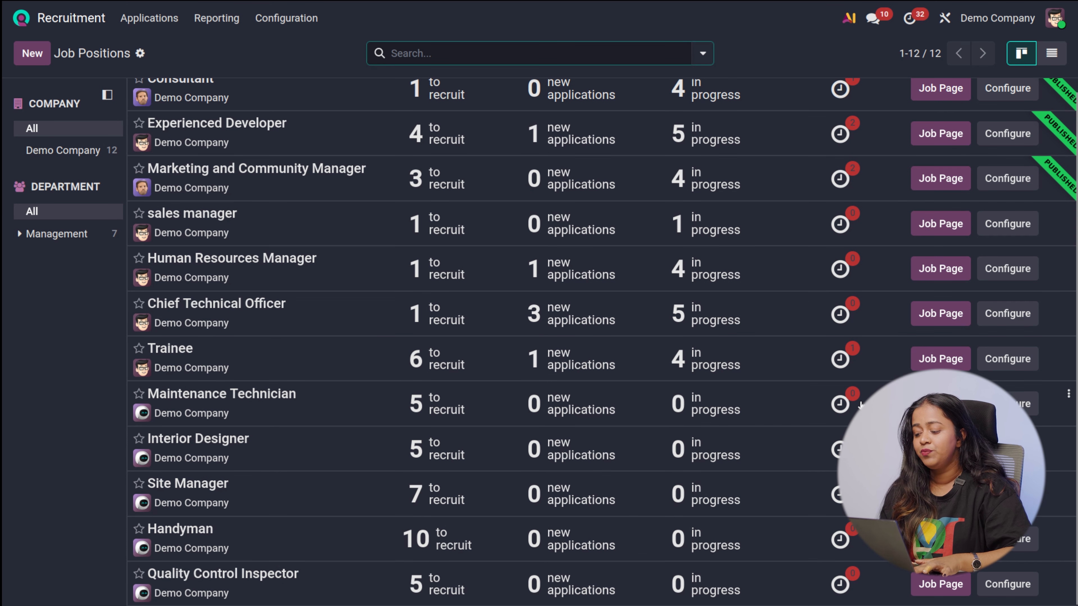
pyautogui.scroll(1, 838, 140)
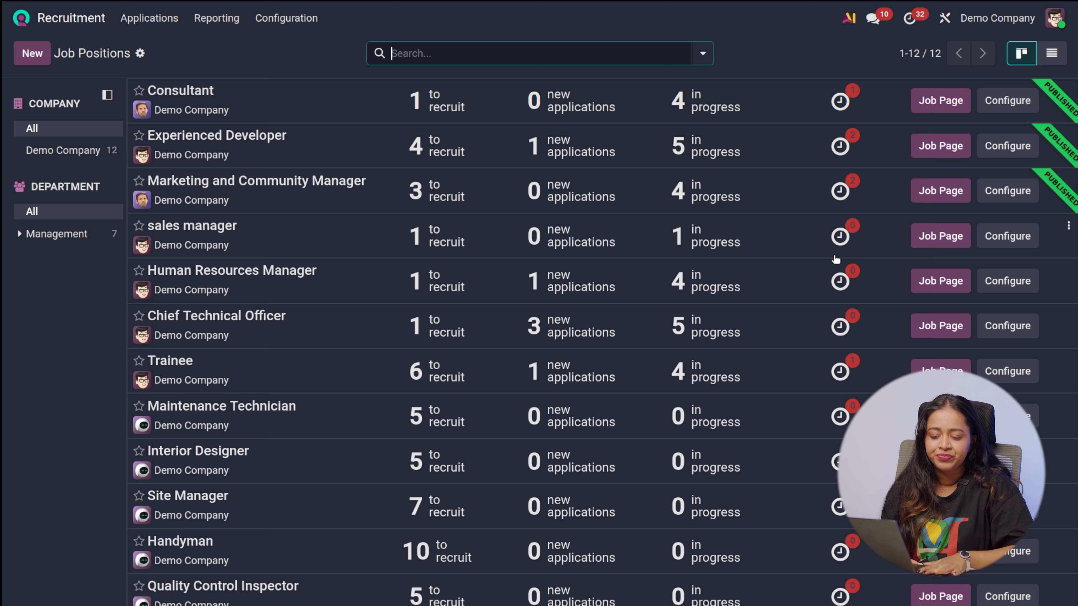
pyautogui.click(1044, 57)
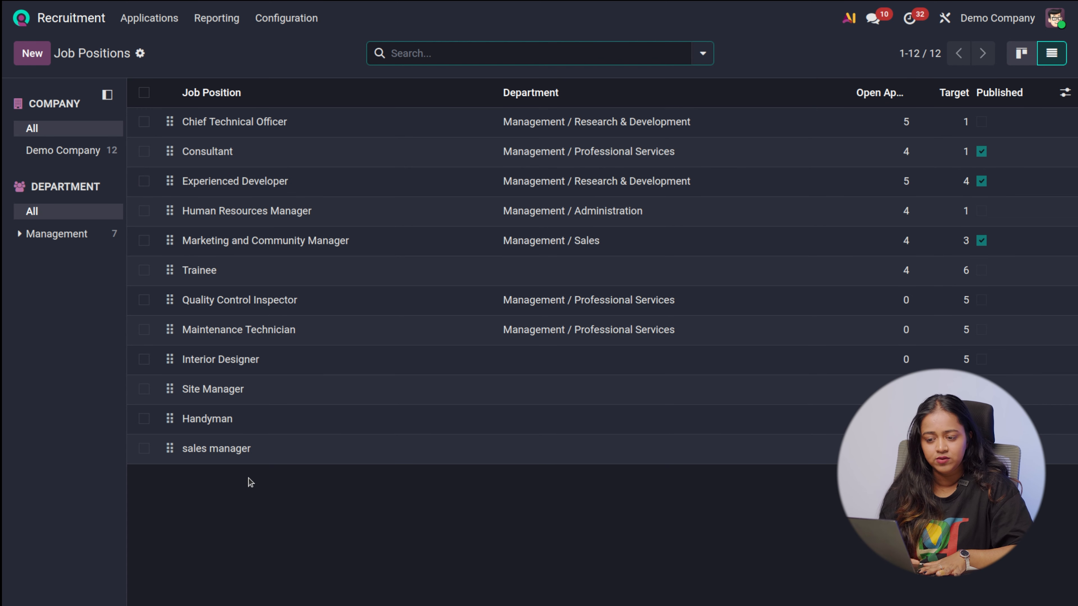
# Return to the job positions overview and look through the recruitment figures of all positions
pyautogui.click(167, 21)
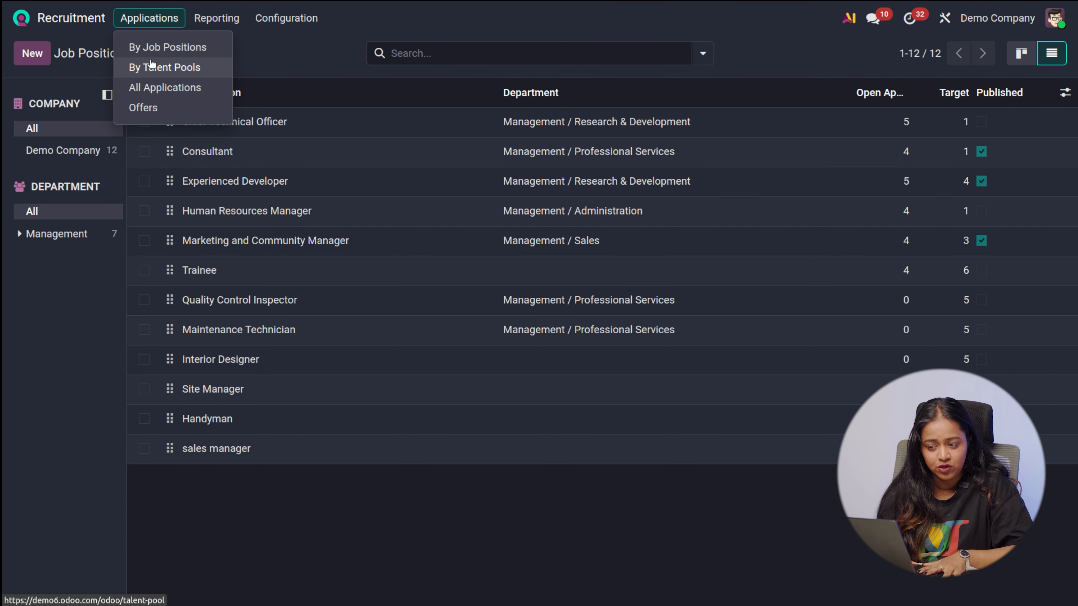
pyautogui.click(153, 50)
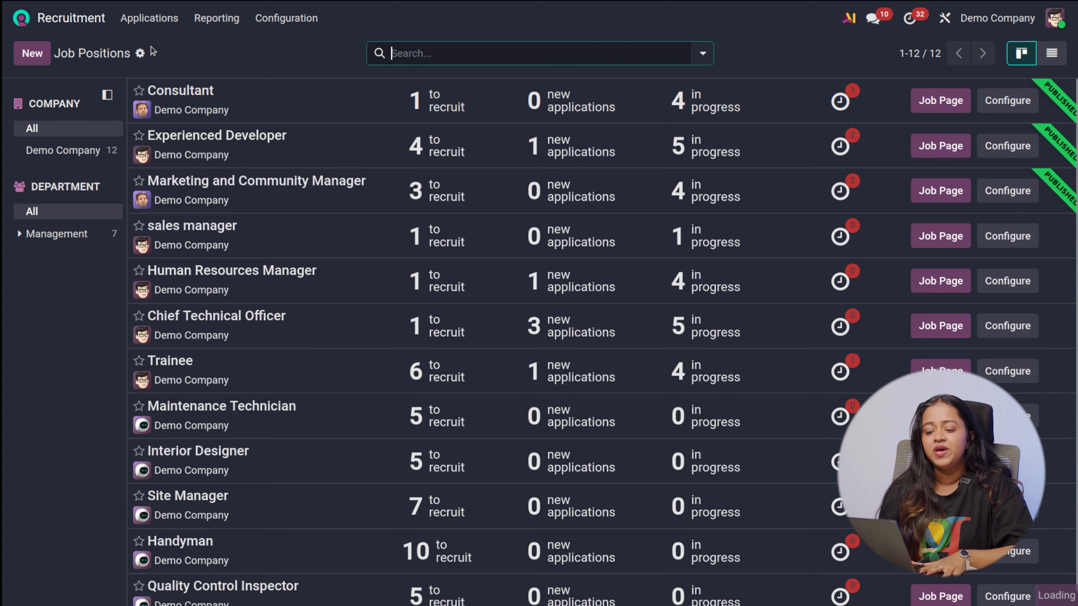
pyautogui.scroll(-1, 313, 490)
pyautogui.scroll(1, 313, 489)
pyautogui.scroll(-1, 313, 489)
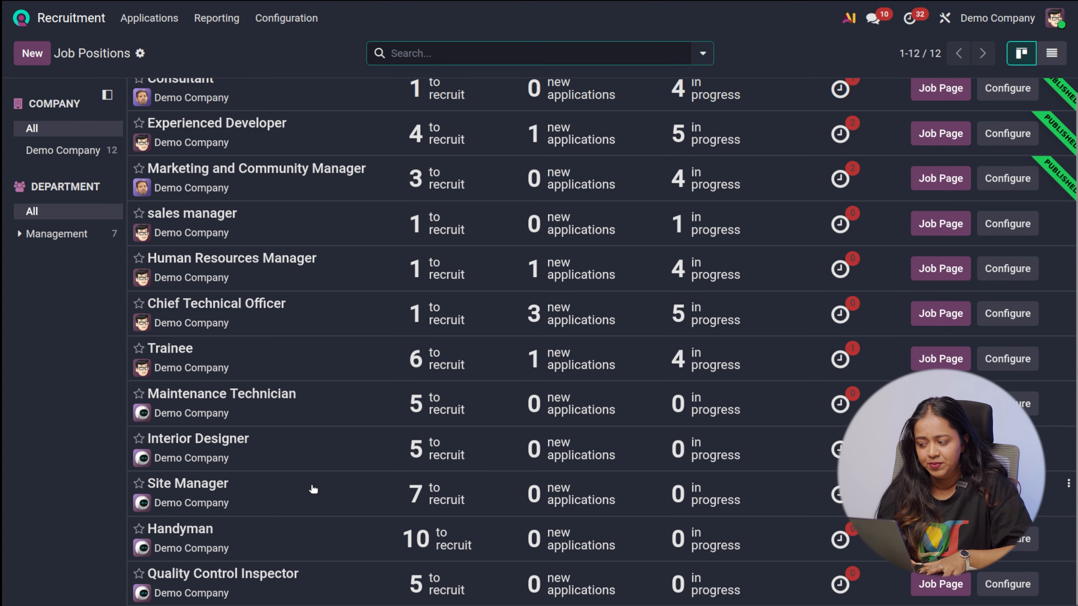
pyautogui.scroll(1, 313, 489)
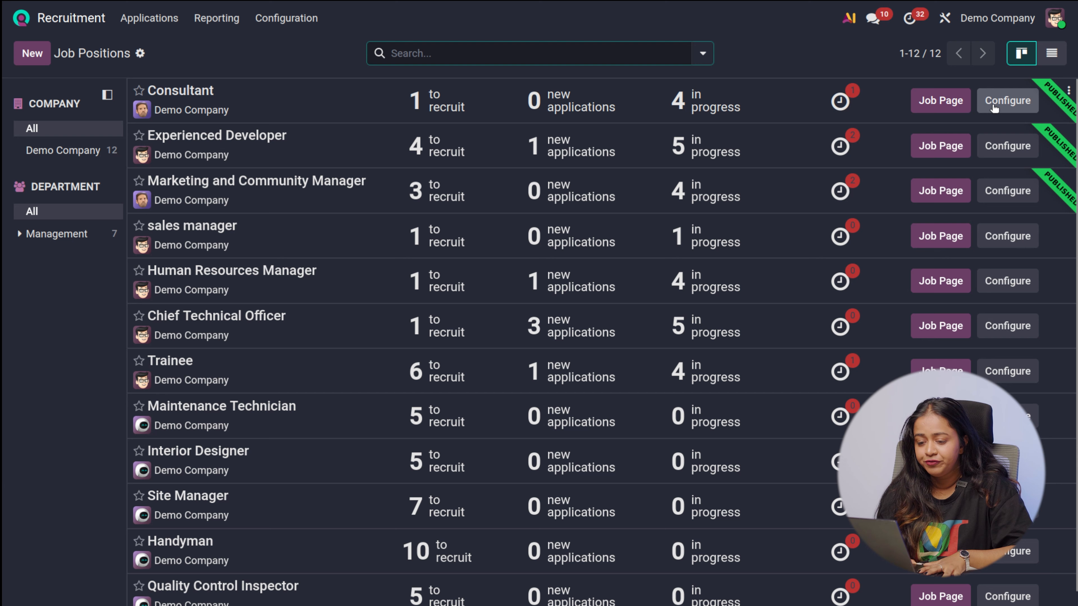
# Review the sales manager position's website page from its configuration record and publish it
pyautogui.click(1021, 243)
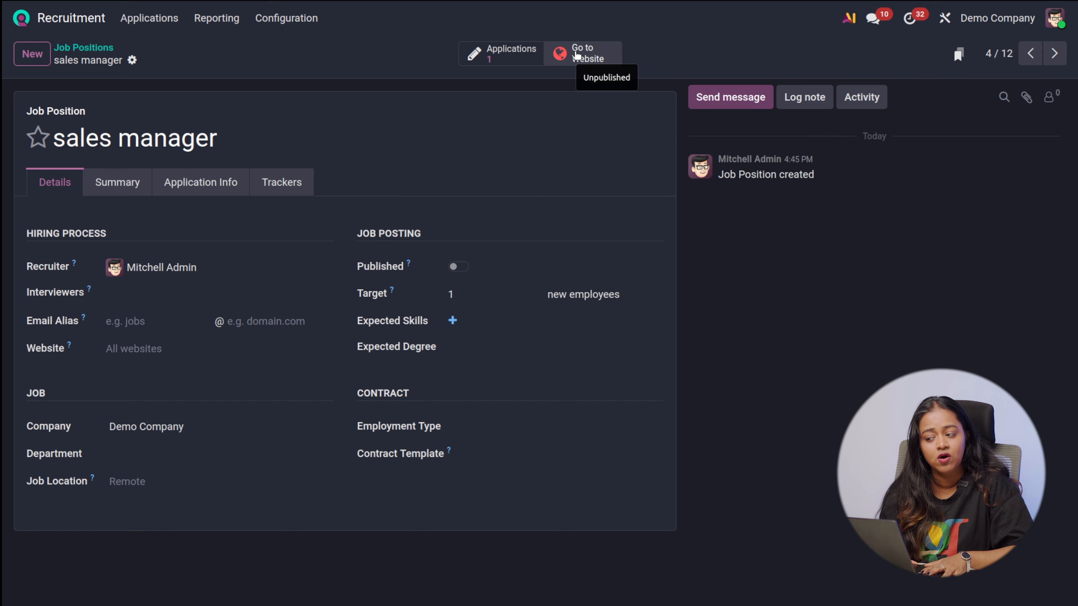
pyautogui.click(577, 56)
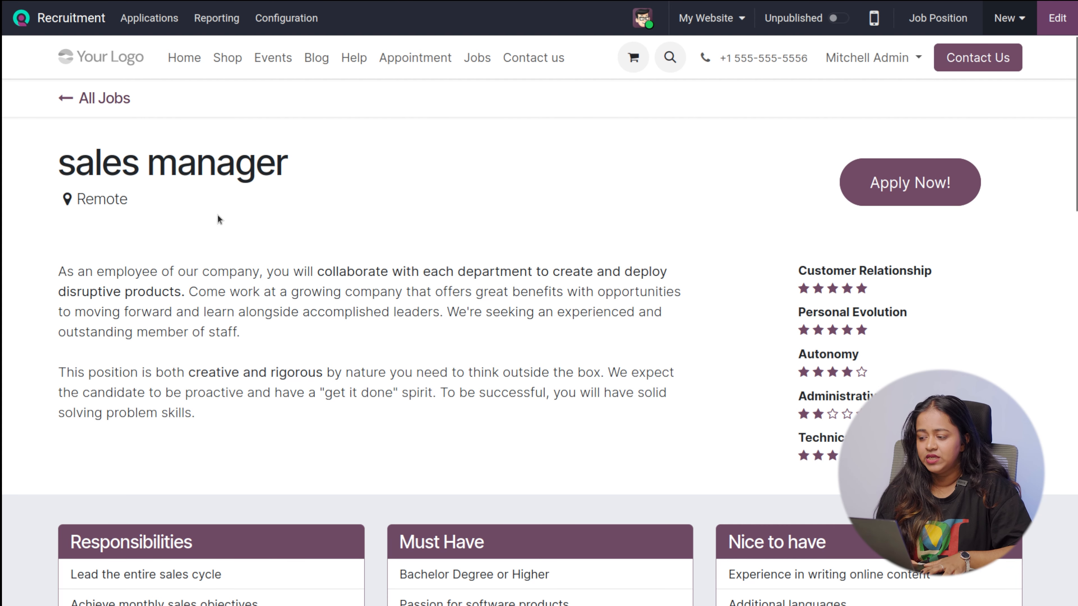
pyautogui.scroll(-8, 277, 241)
pyautogui.scroll(5, 278, 243)
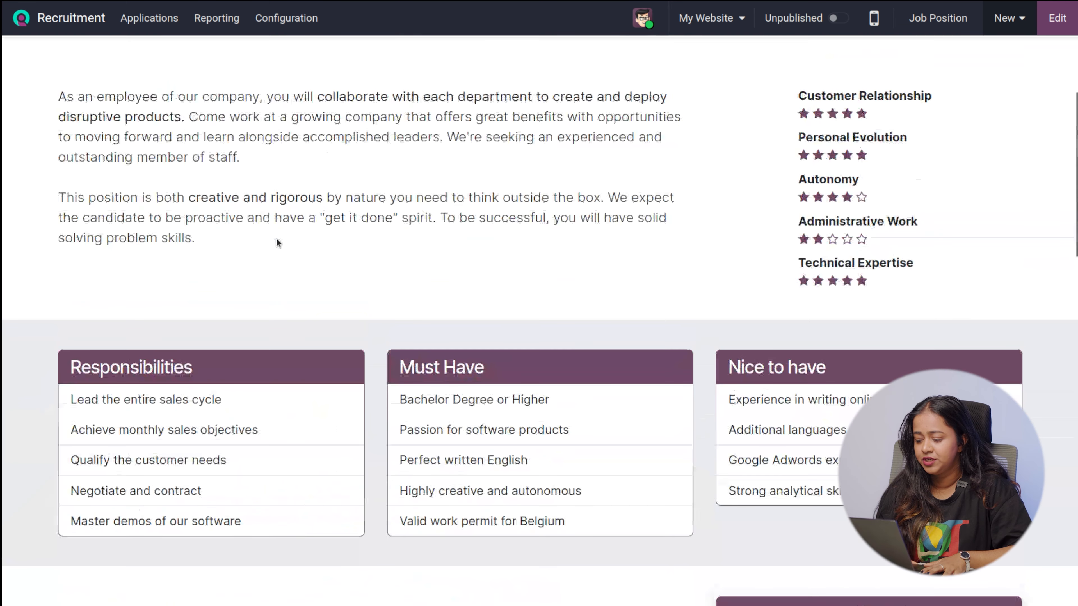
pyautogui.scroll(4, 277, 243)
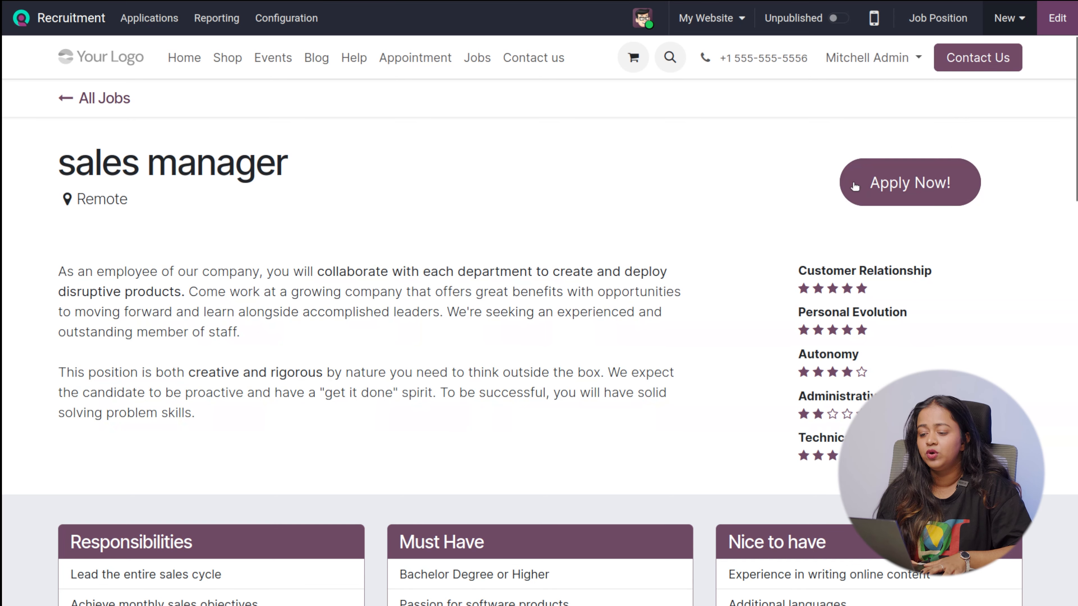
pyautogui.click(836, 18)
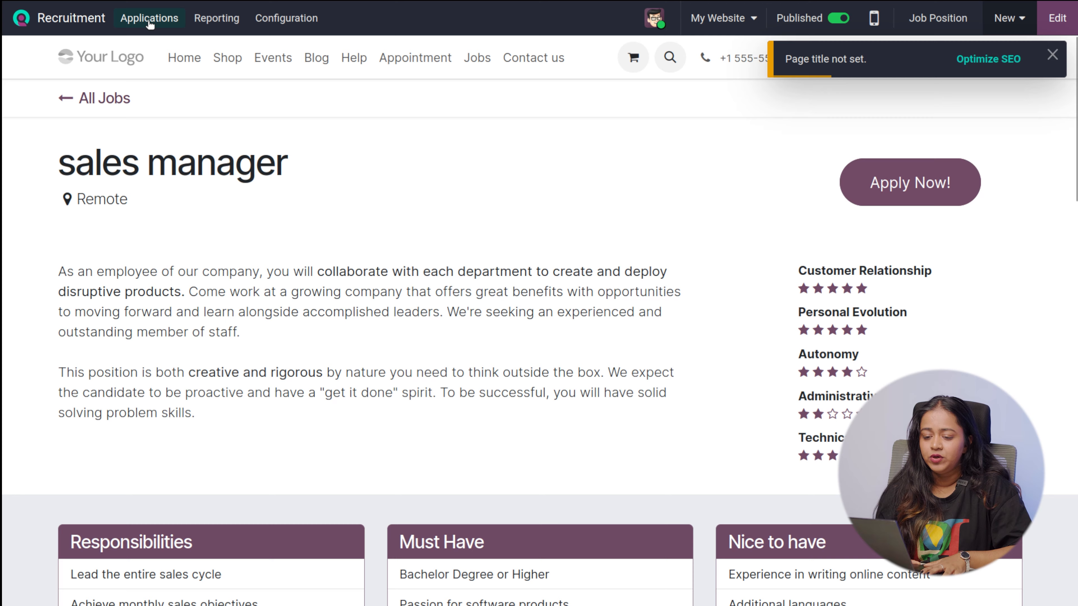
# Go back to the job positions overview and view the published sales manager job page
pyautogui.click(151, 19)
pyautogui.click(161, 48)
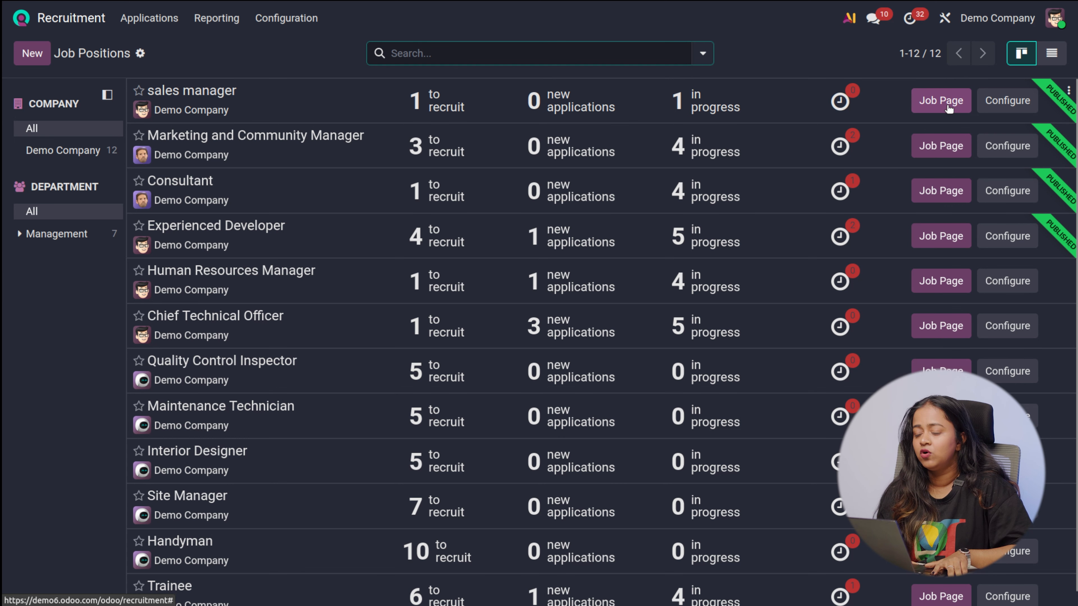
pyautogui.click(932, 102)
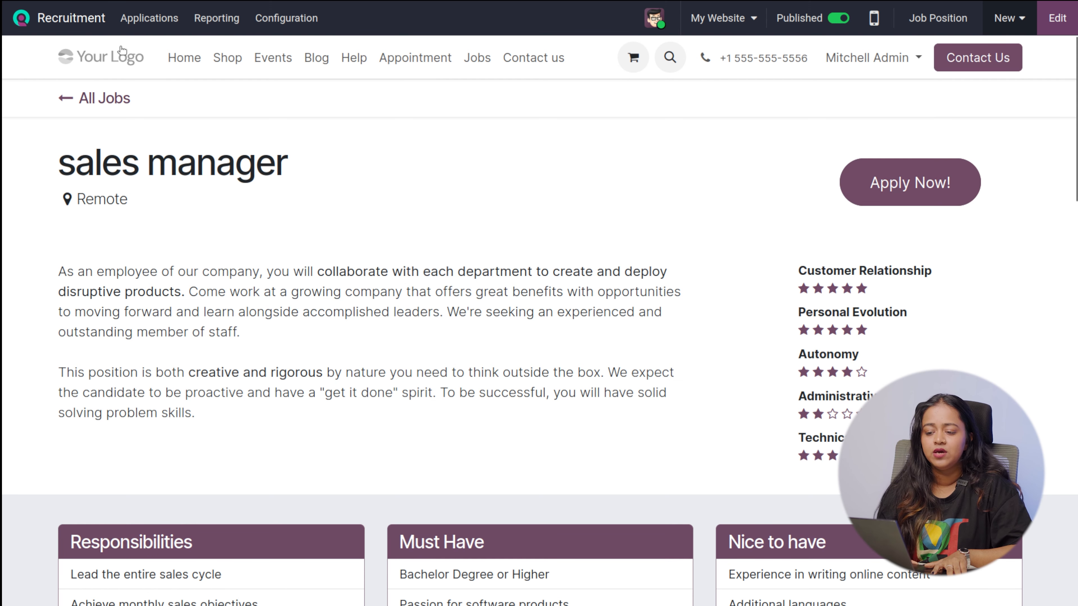
# View the talent pools, checking the Developer pool's blank new talent form and its list of current talents
pyautogui.click(149, 18)
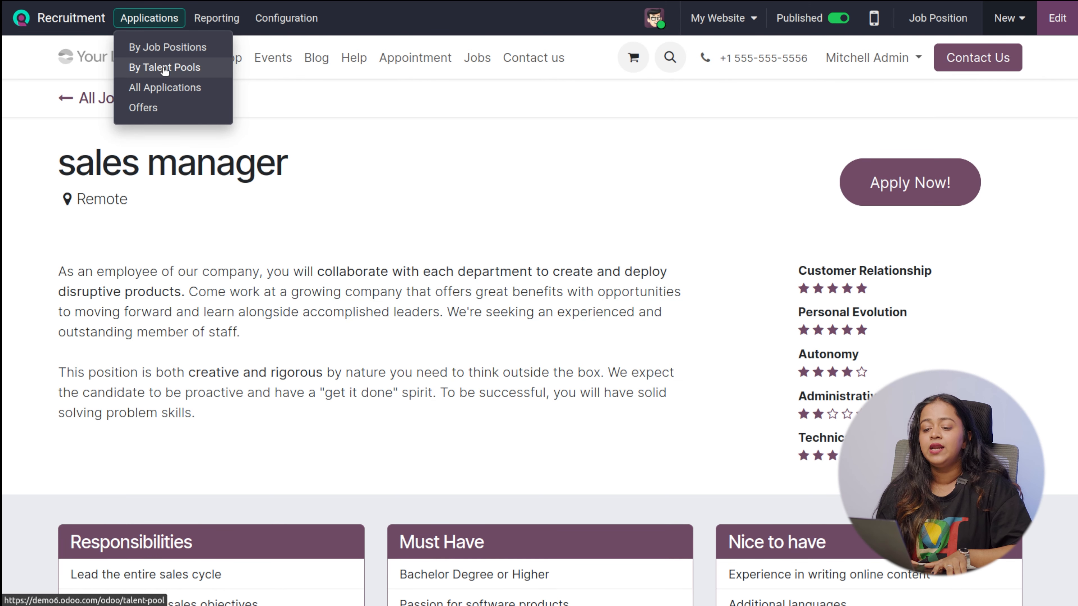
pyautogui.click(163, 67)
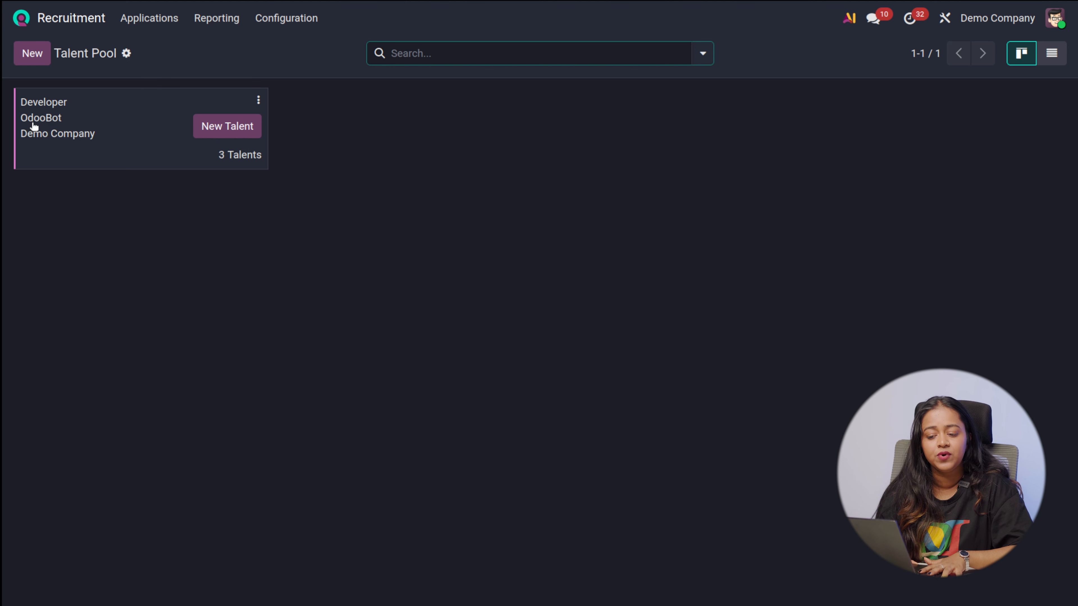
pyautogui.click(234, 124)
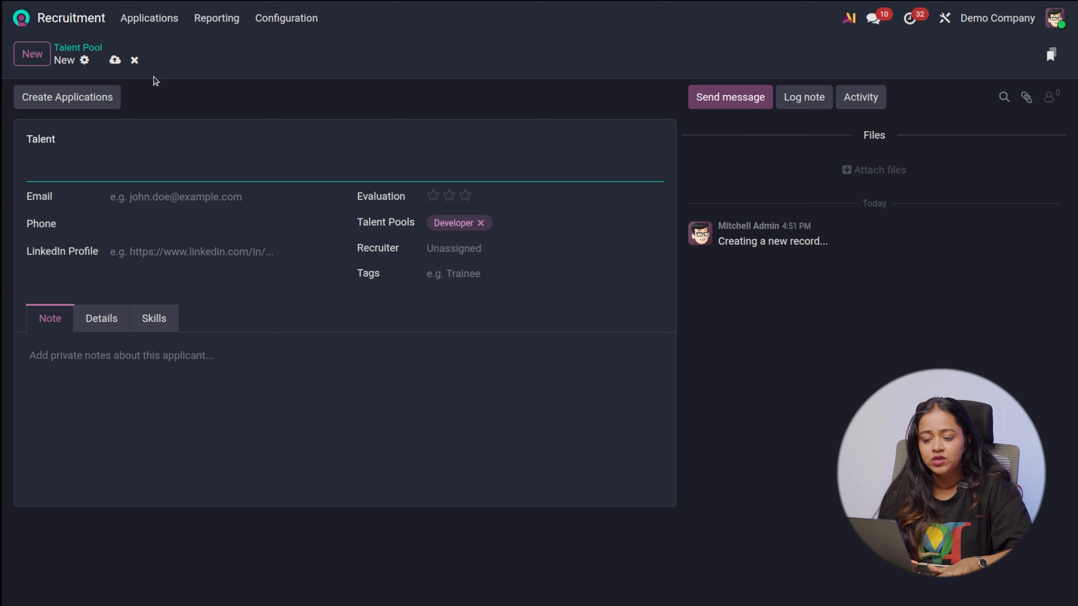
pyautogui.click(135, 60)
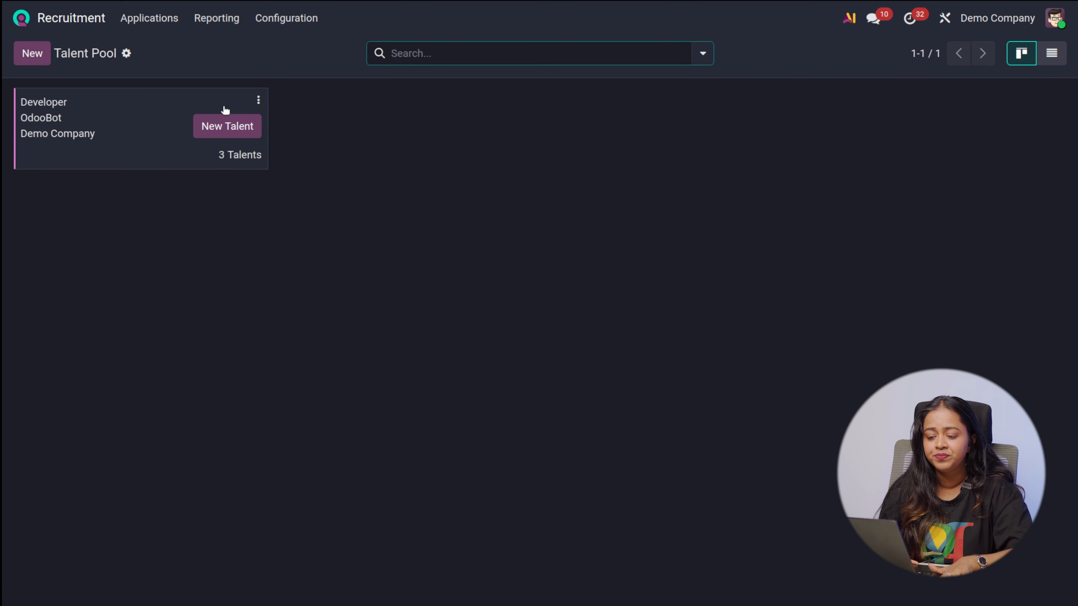
pyautogui.click(252, 156)
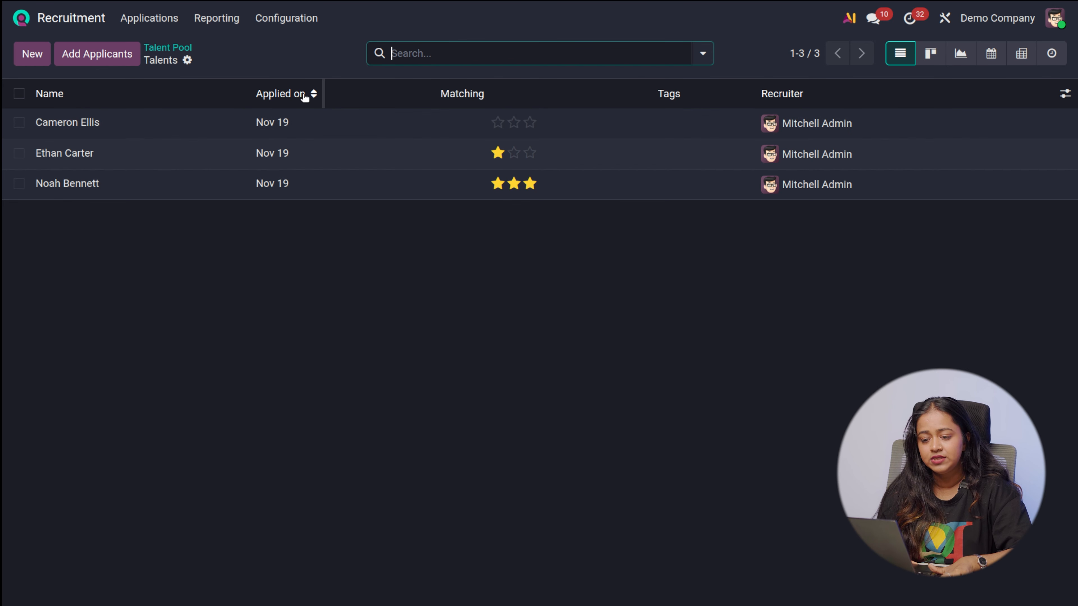
pyautogui.click(169, 47)
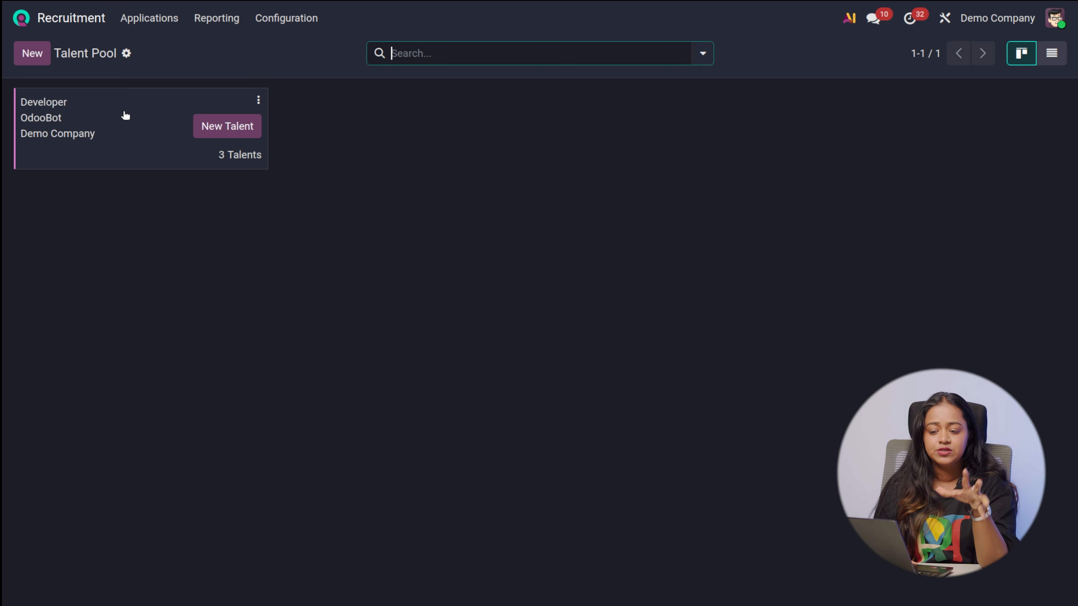
# Add an existing applicant from the Consultant position to the Developer talent pool and return to its talents list
pyautogui.click(228, 156)
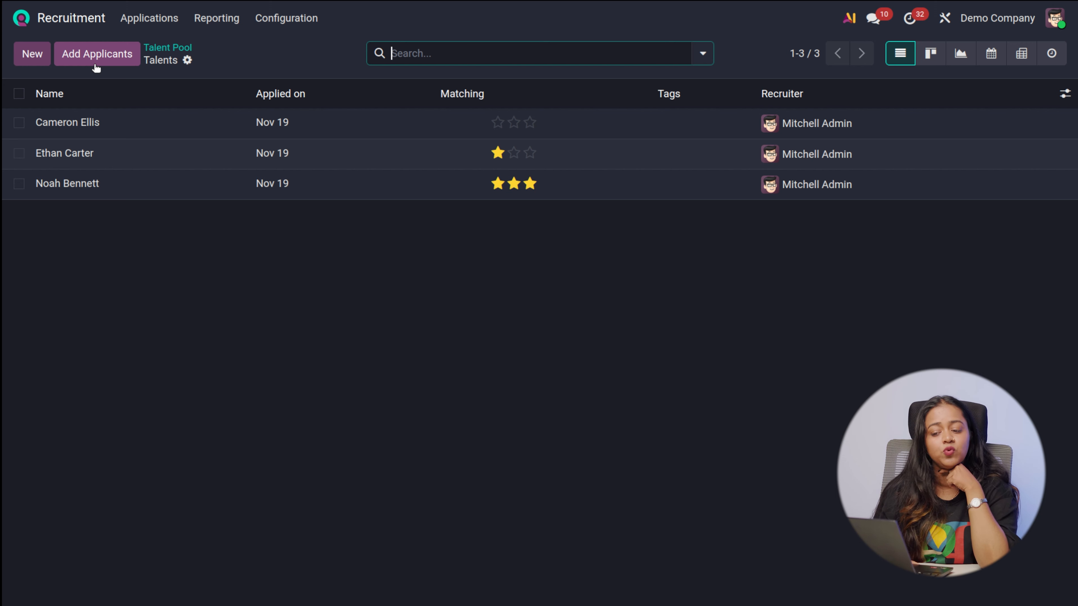
pyautogui.click(72, 49)
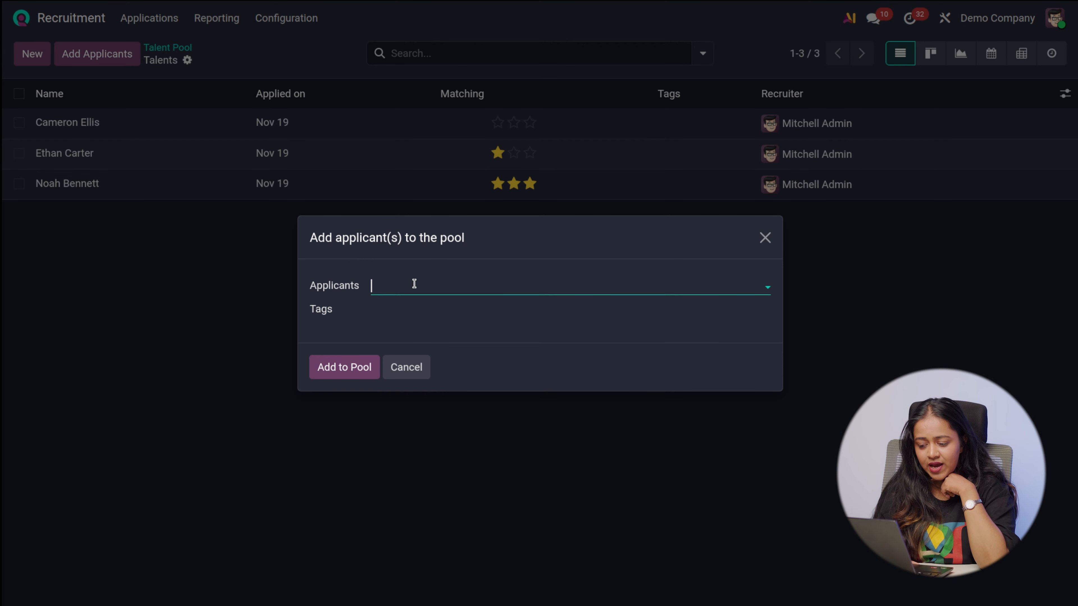
pyautogui.click(415, 284)
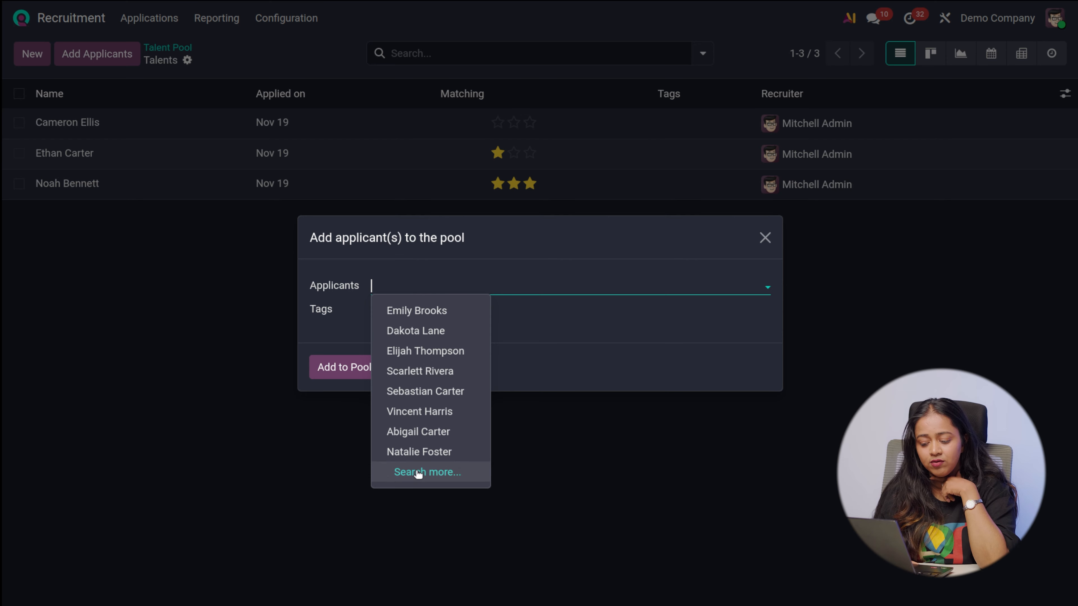
pyautogui.click(437, 433)
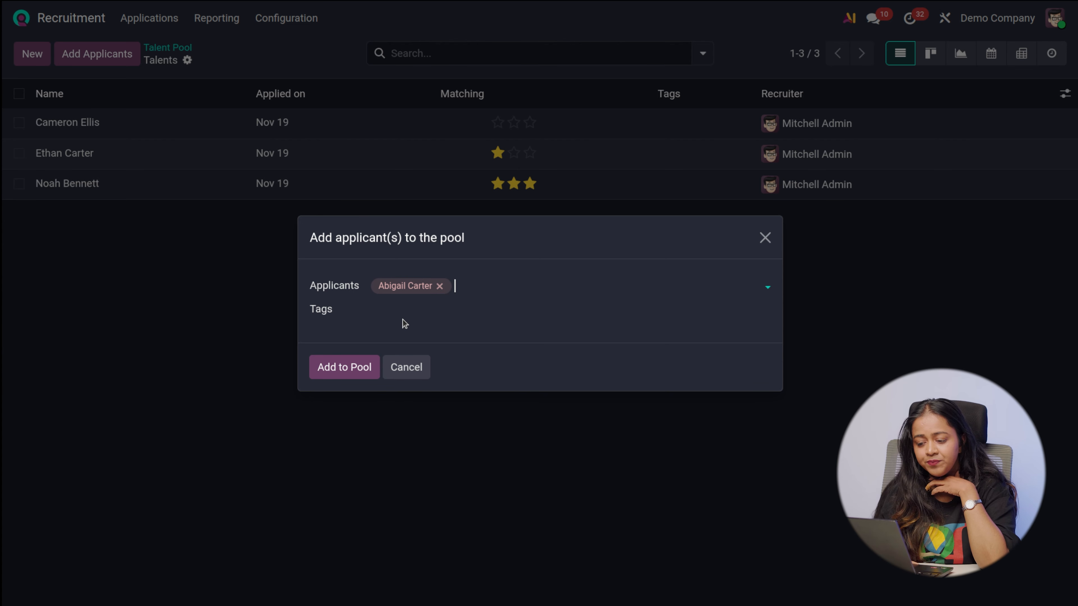
pyautogui.click(353, 374)
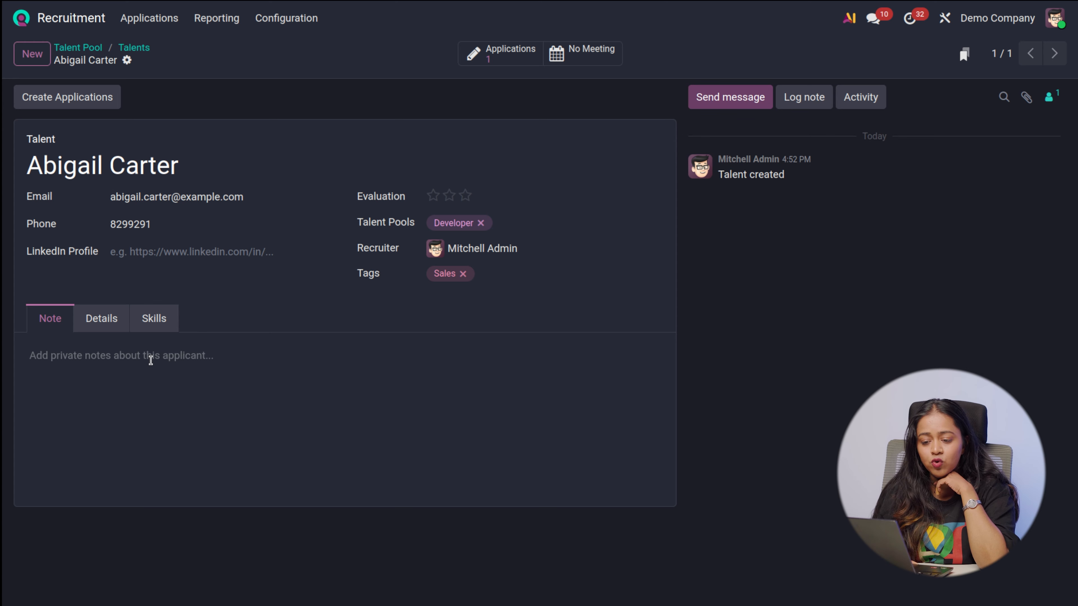
pyautogui.click(134, 48)
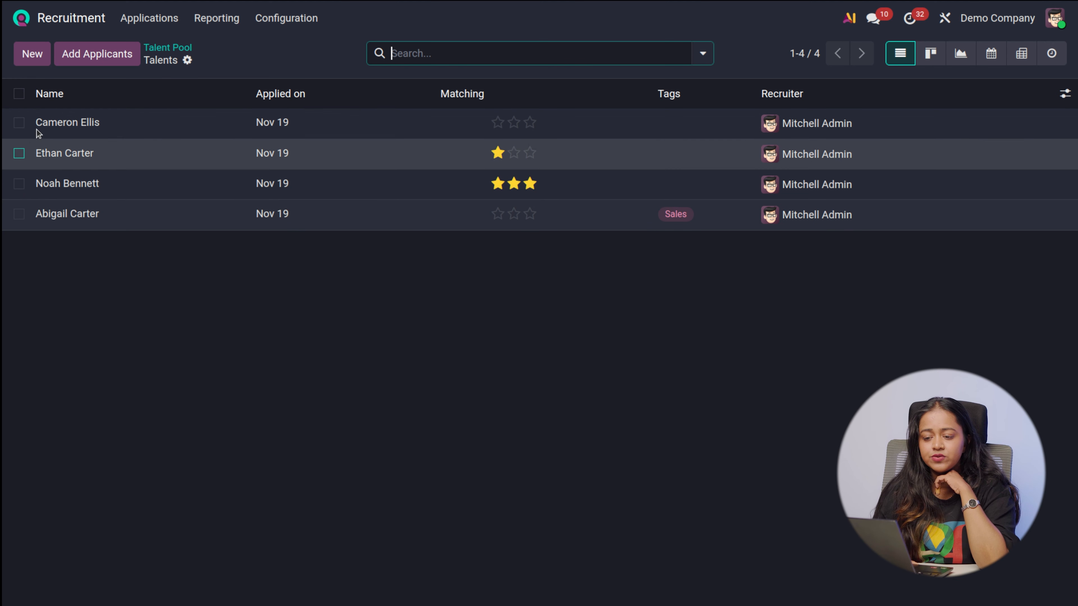
# Examine the blank form for creating a talent pool and discard it
pyautogui.click(157, 47)
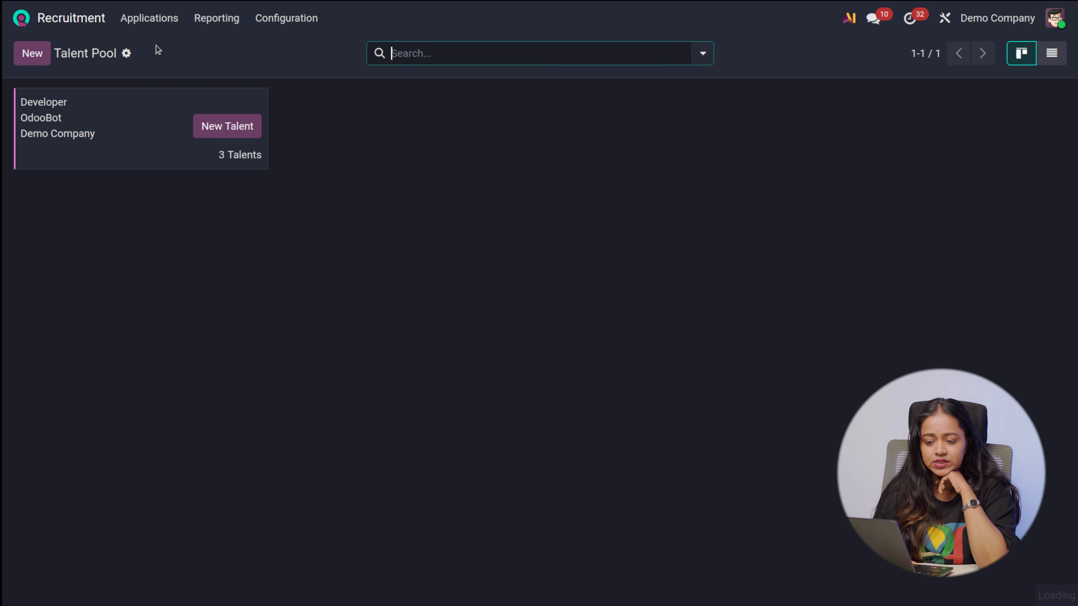
pyautogui.click(36, 53)
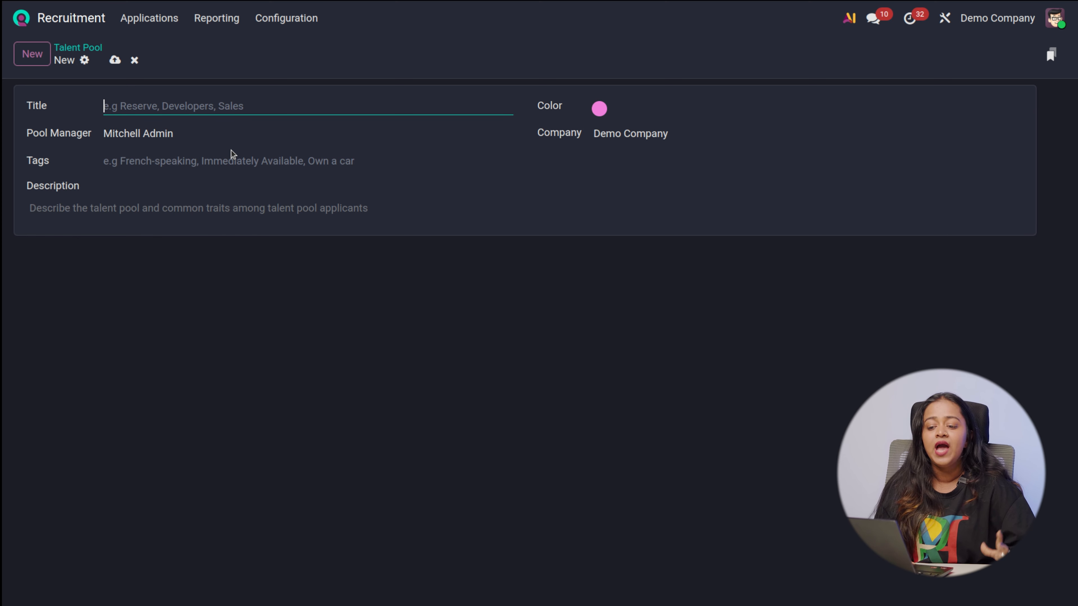
pyautogui.click(135, 60)
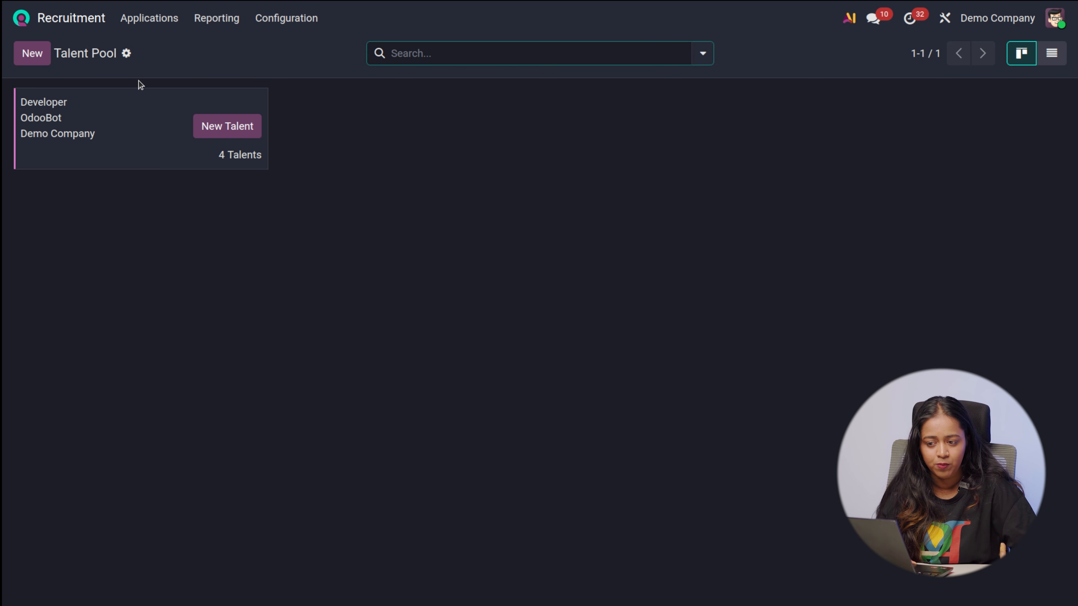
# Look through the list of all applications with their positions, stages and matching scores
pyautogui.click(152, 20)
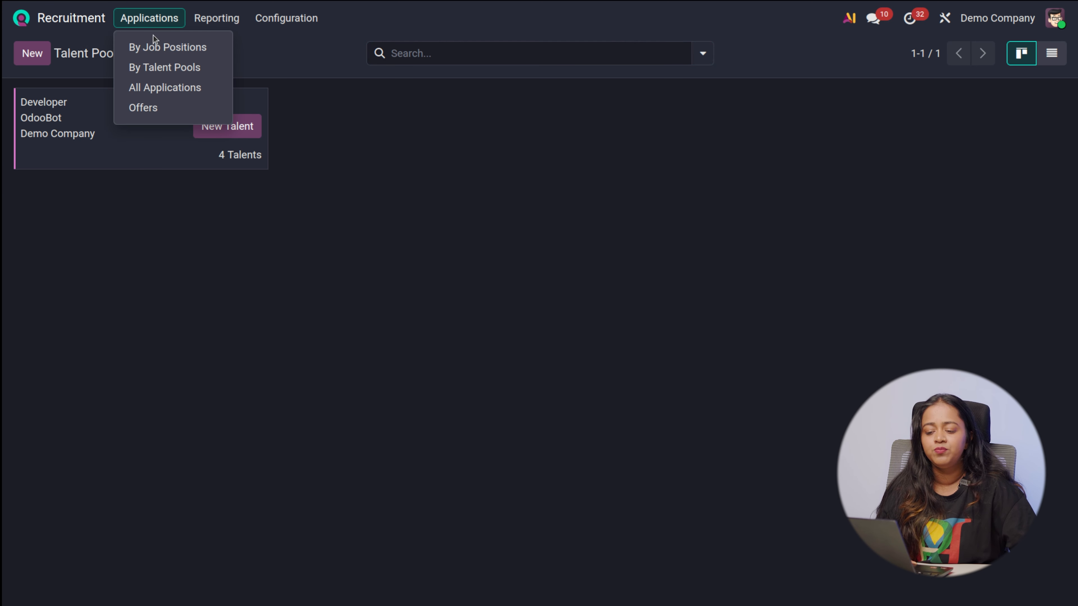
pyautogui.click(165, 90)
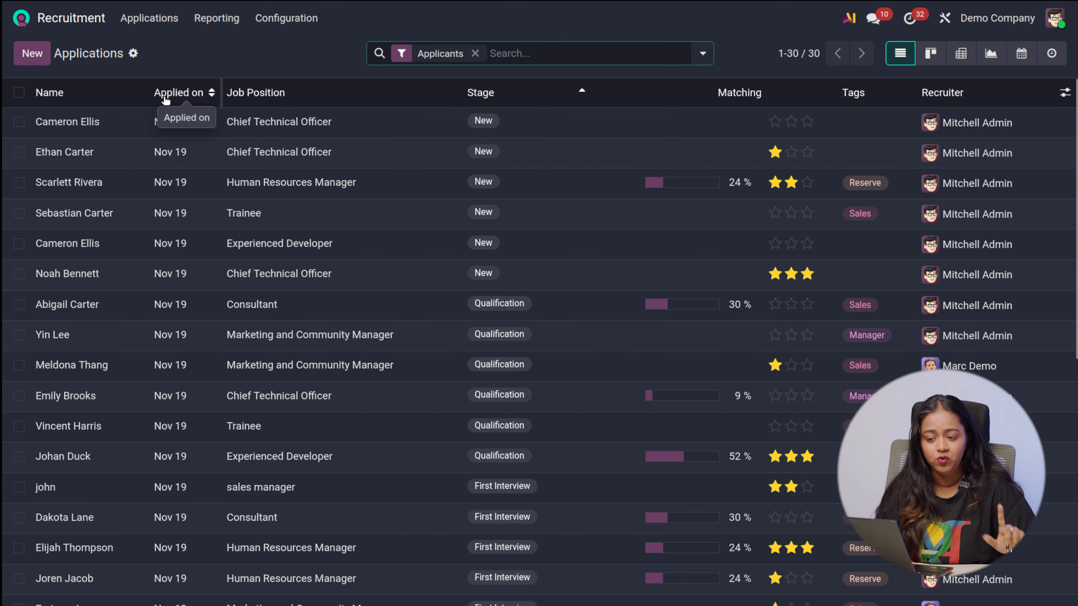
pyautogui.scroll(-8, 288, 373)
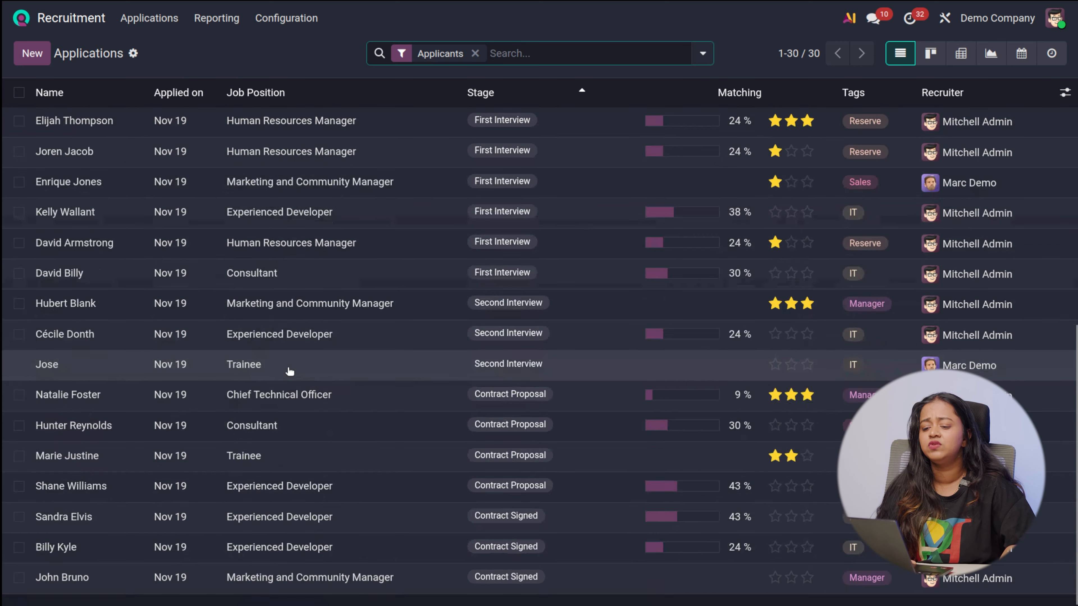
pyautogui.scroll(8, 290, 372)
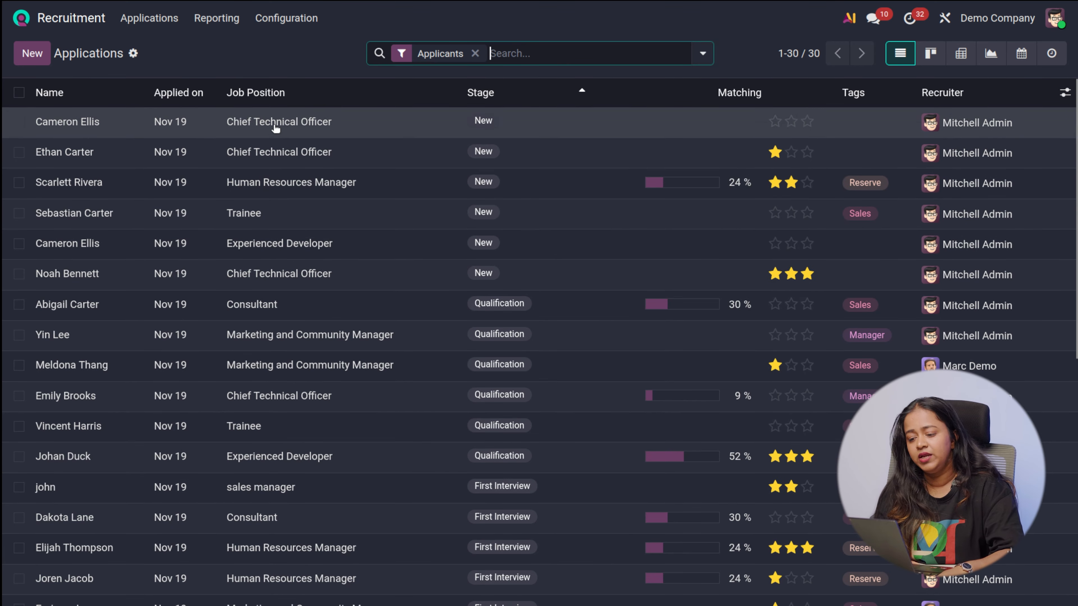
# Examine the details, skills and linked talent record of the first Chief Technical Officer applicant, ending back at the application
pyautogui.click(384, 114)
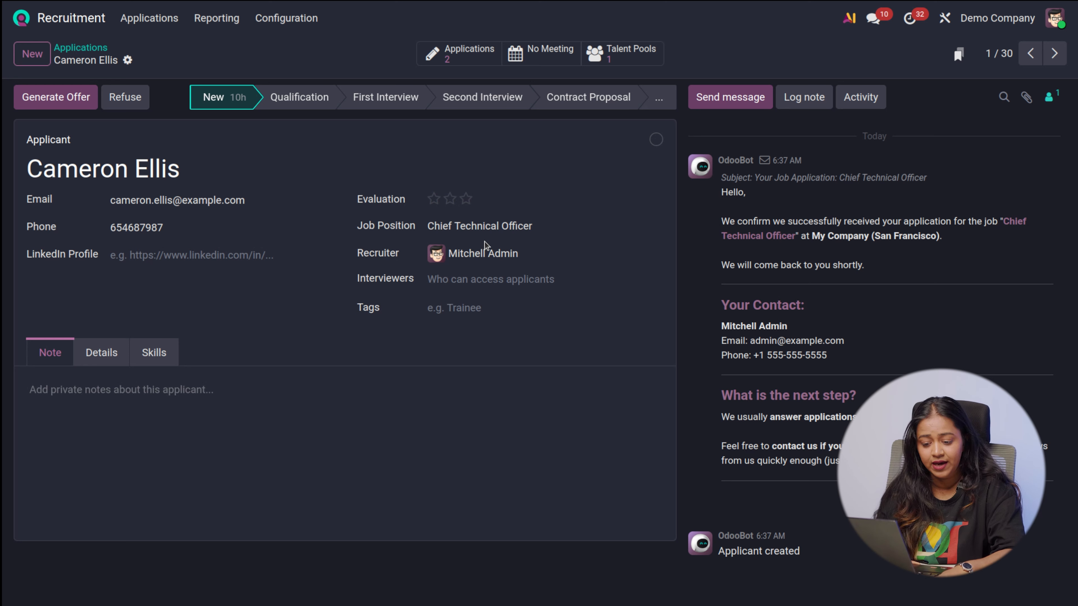
pyautogui.click(110, 360)
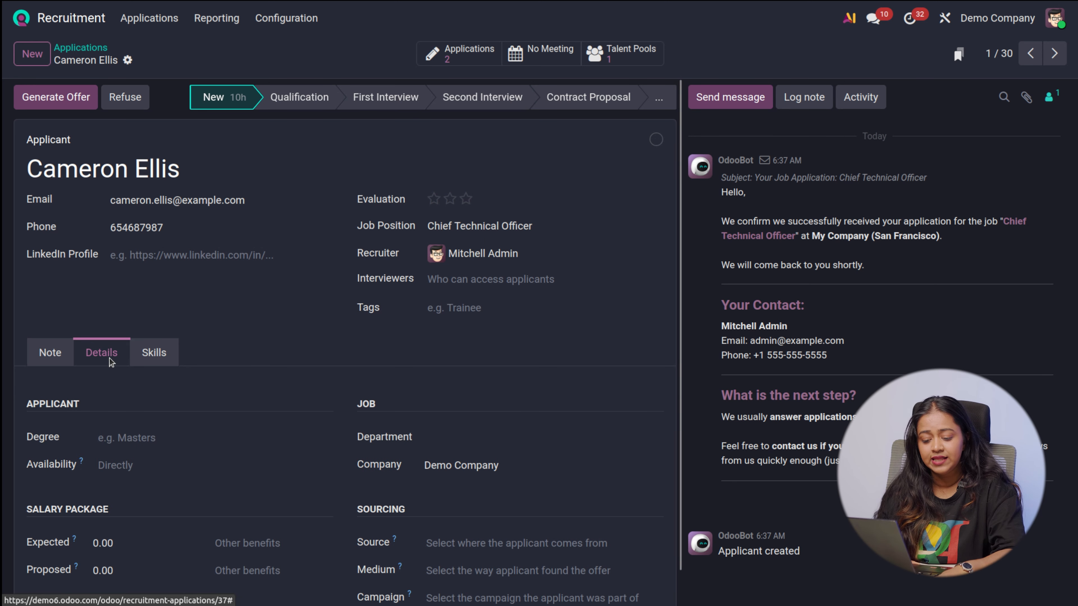
pyautogui.click(153, 352)
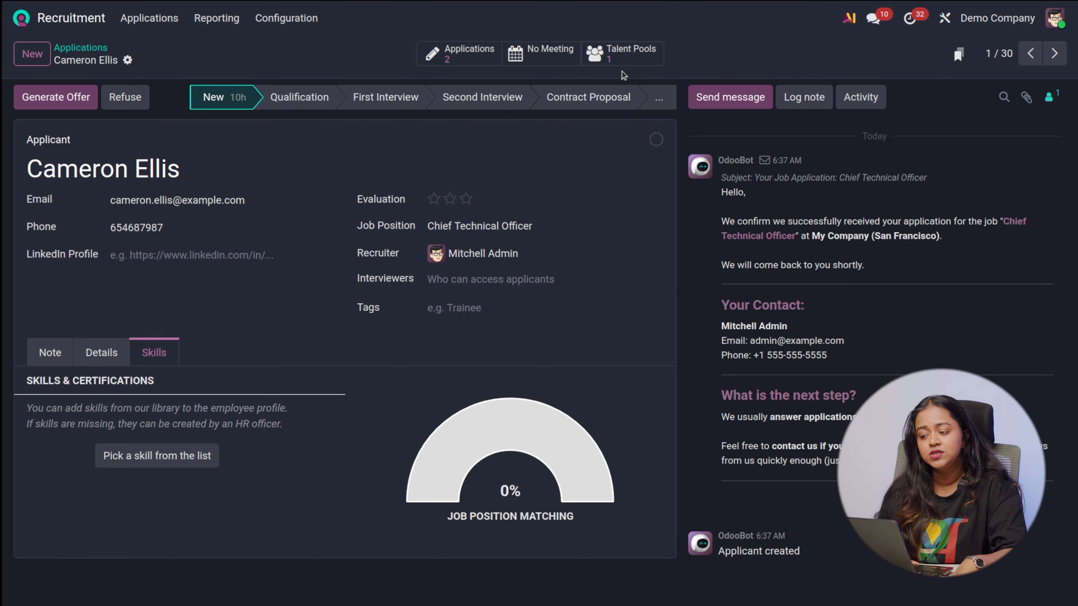
pyautogui.click(616, 56)
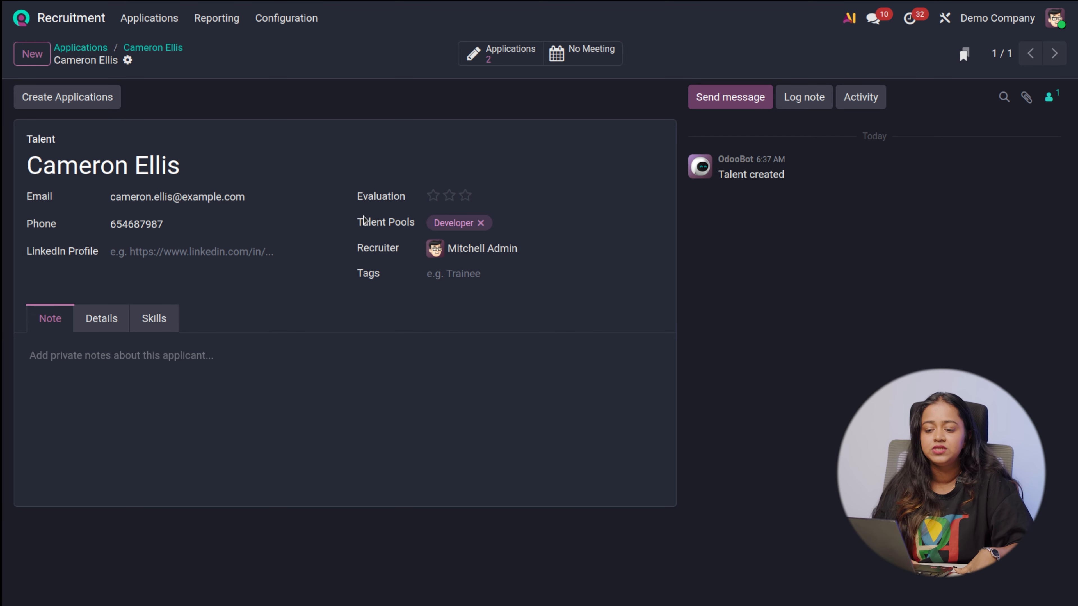
pyautogui.click(168, 50)
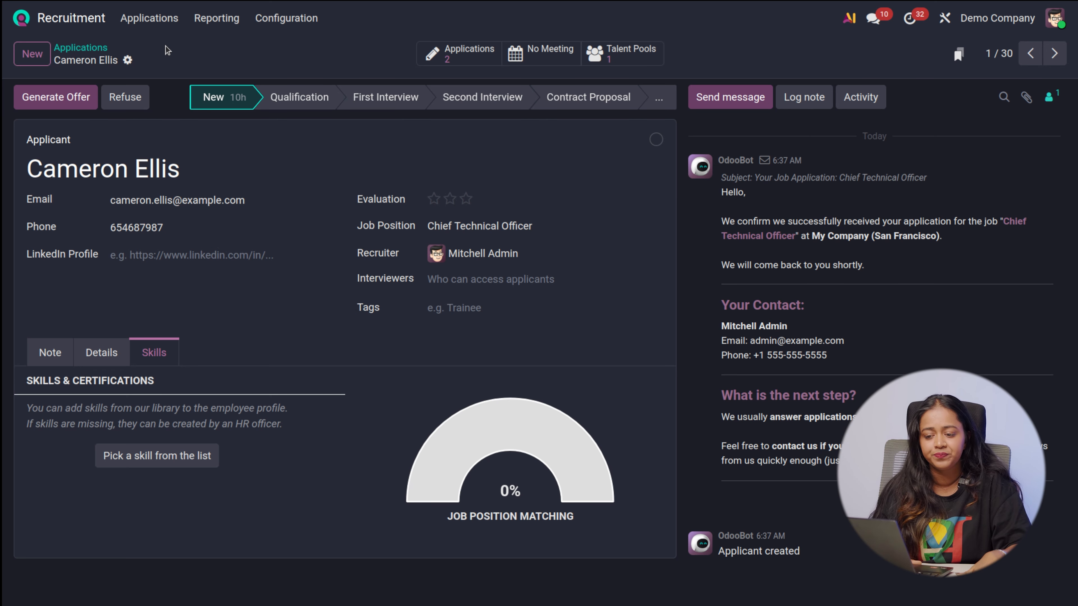
# Open the list of offers and expand the Fully Signed and In Progress groups to review their offers
pyautogui.click(80, 48)
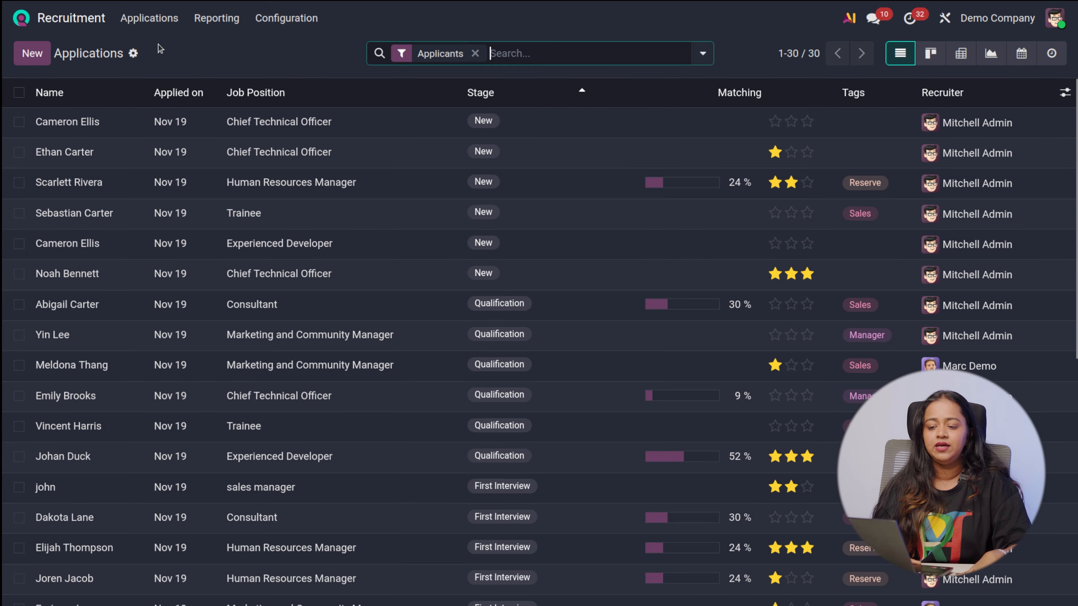
pyautogui.click(161, 22)
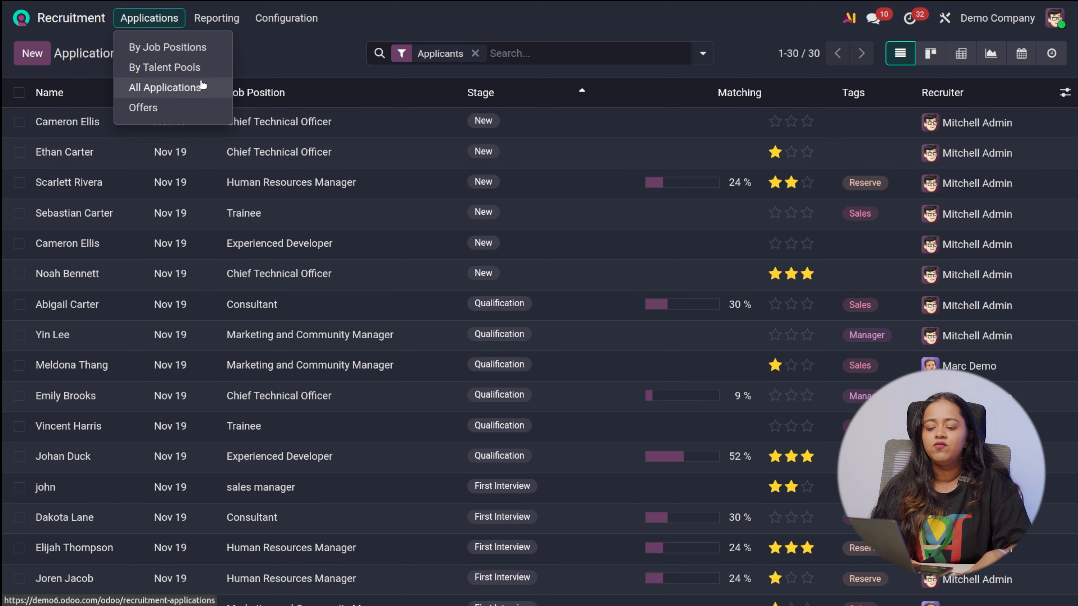
pyautogui.click(201, 86)
pyautogui.click(157, 21)
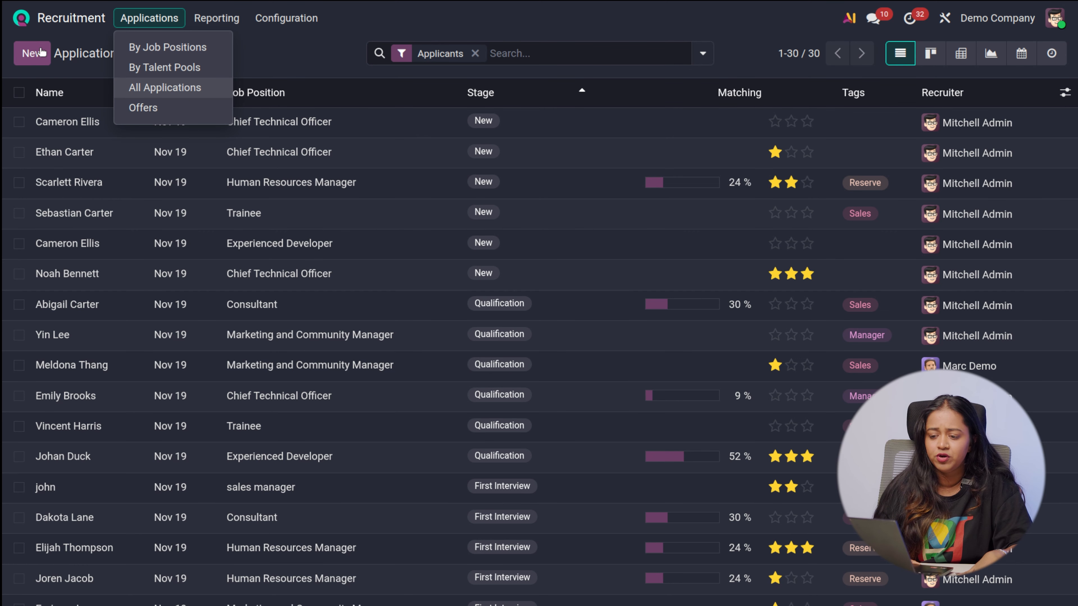
pyautogui.click(144, 108)
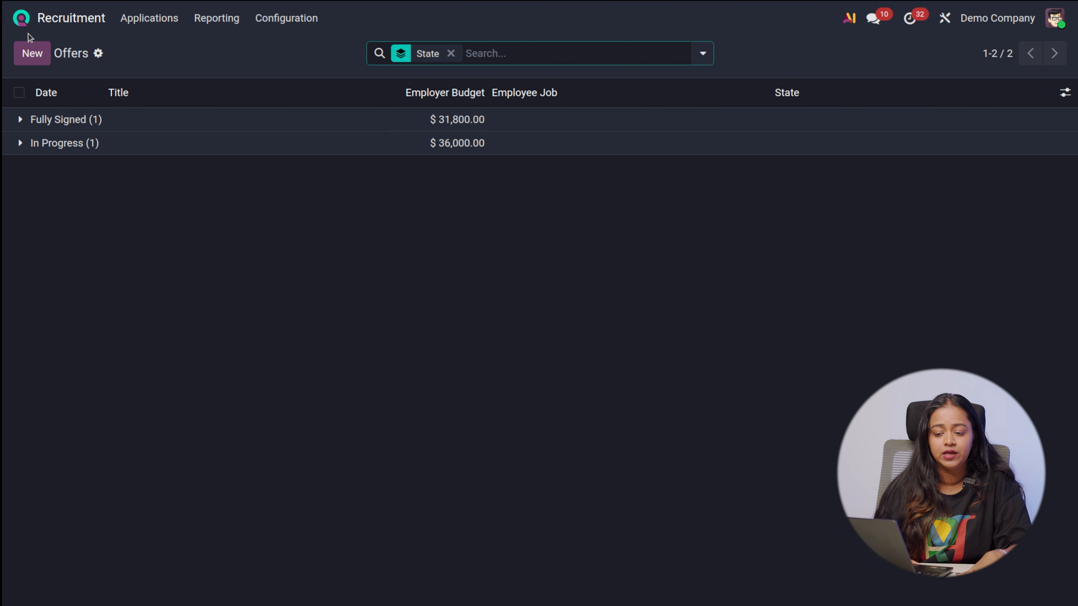
pyautogui.click(16, 120)
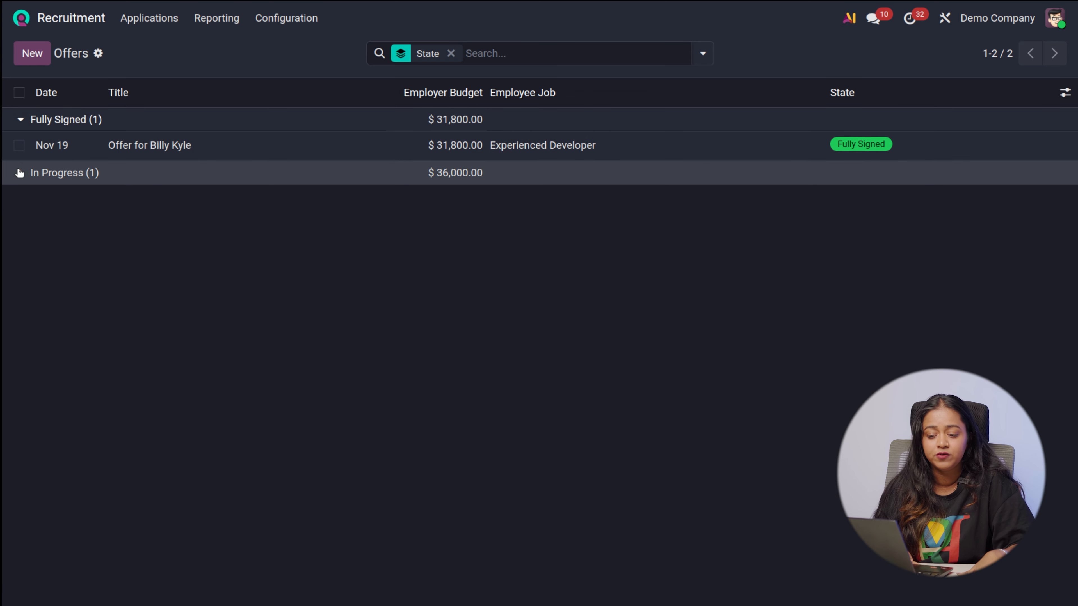
pyautogui.click(19, 172)
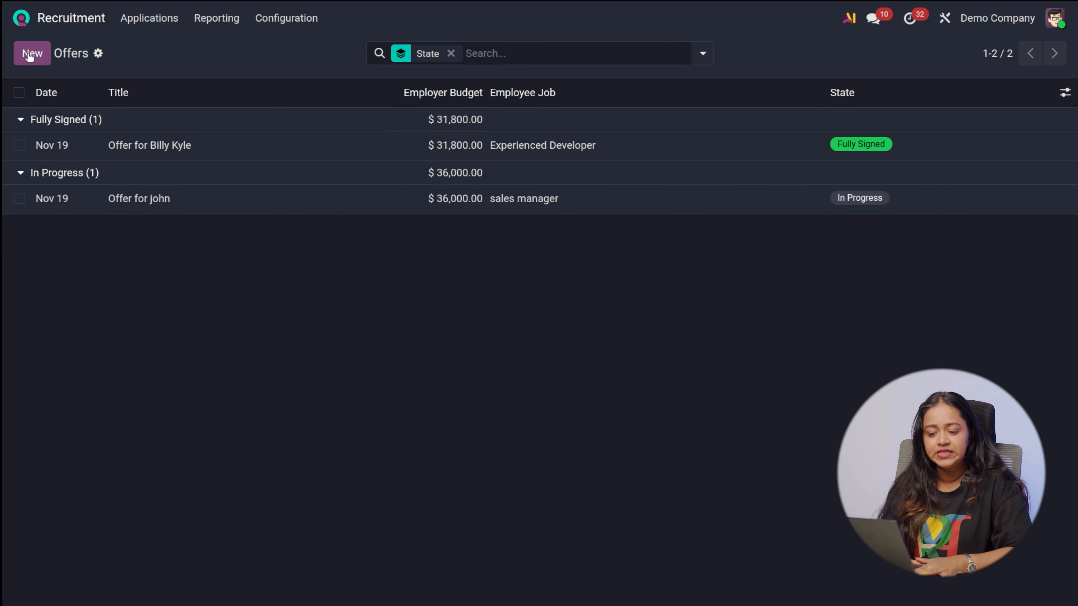
# Examine the blank form for creating an offer and discard it
pyautogui.click(33, 57)
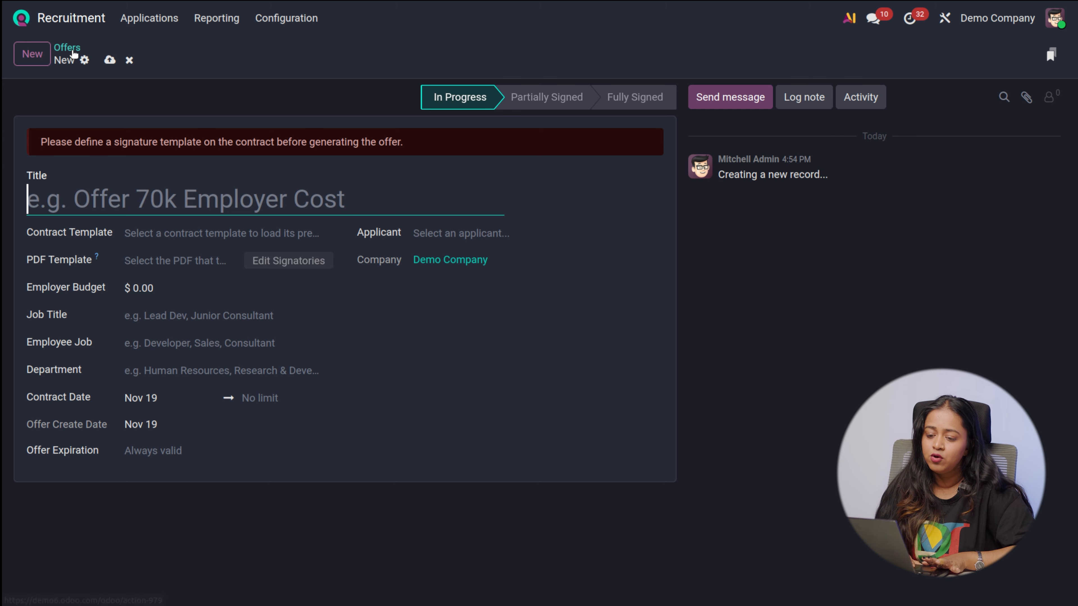
pyautogui.click(129, 60)
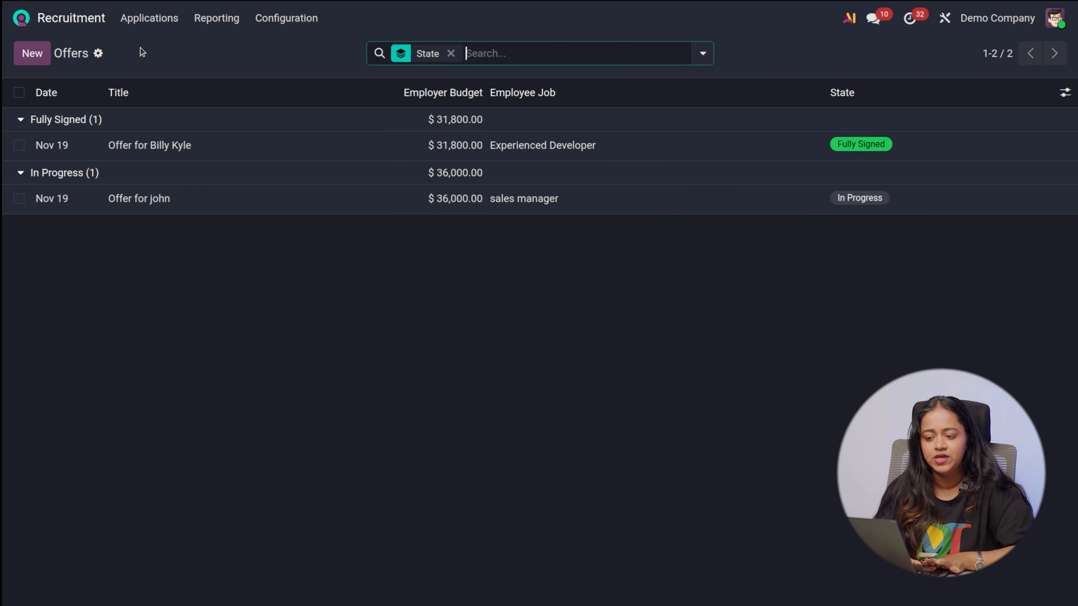
pyautogui.click(165, 26)
# Open the Application Analysis report and compare in-progress, hired and refused applications in the line chart and as a bar chart
pyautogui.click(218, 28)
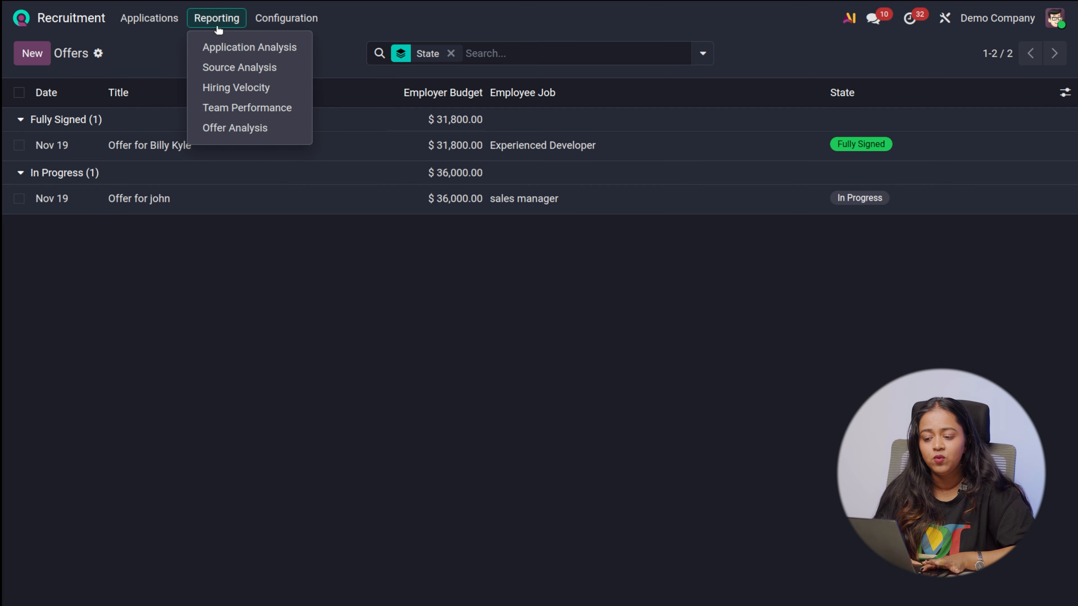
pyautogui.click(219, 45)
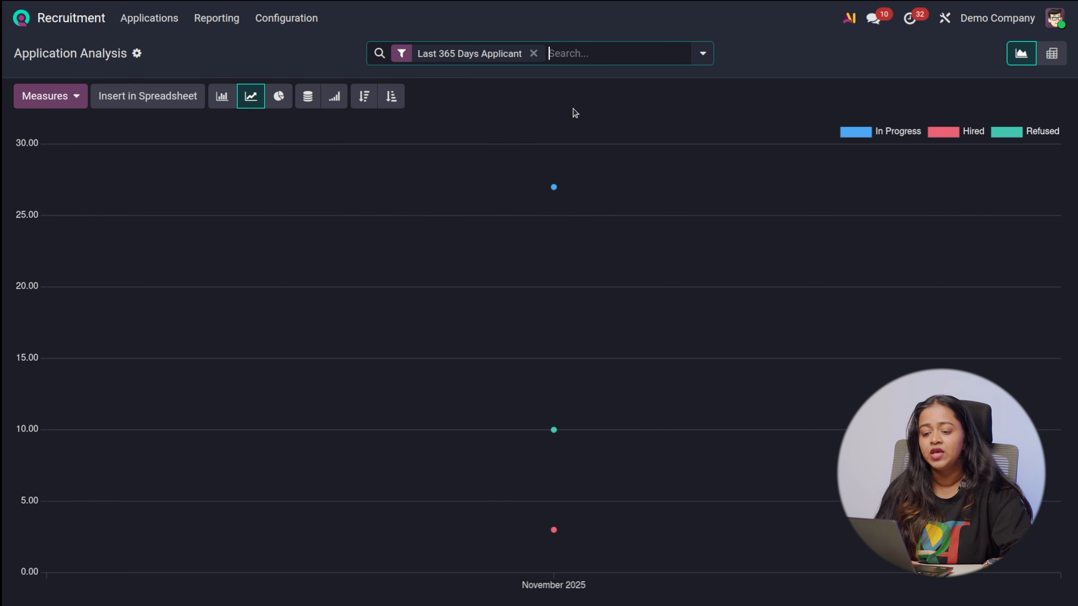
pyautogui.moveTo(456, 176)
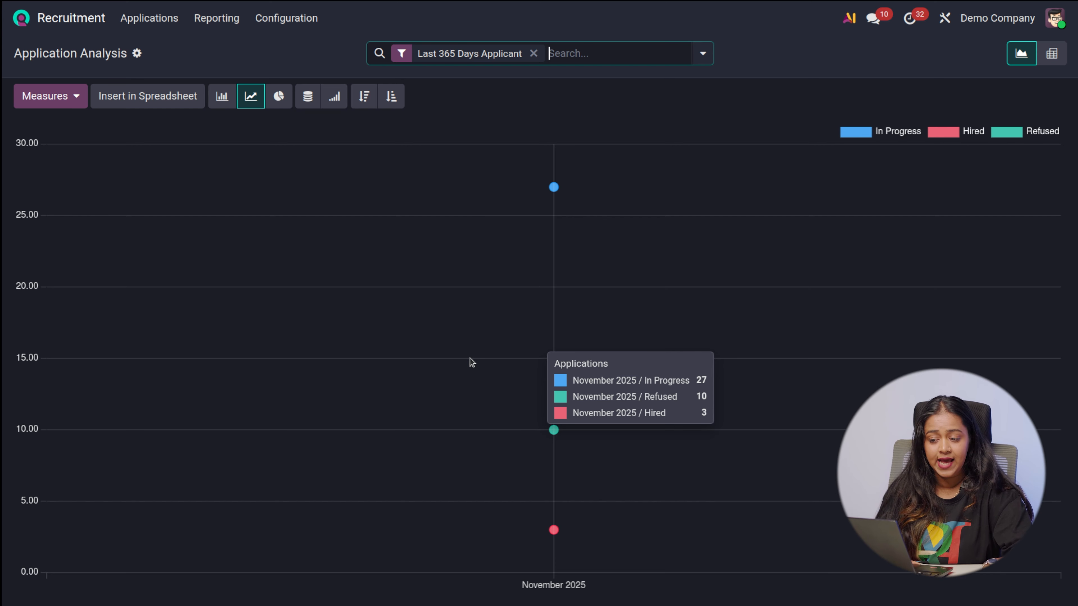
pyautogui.click(222, 97)
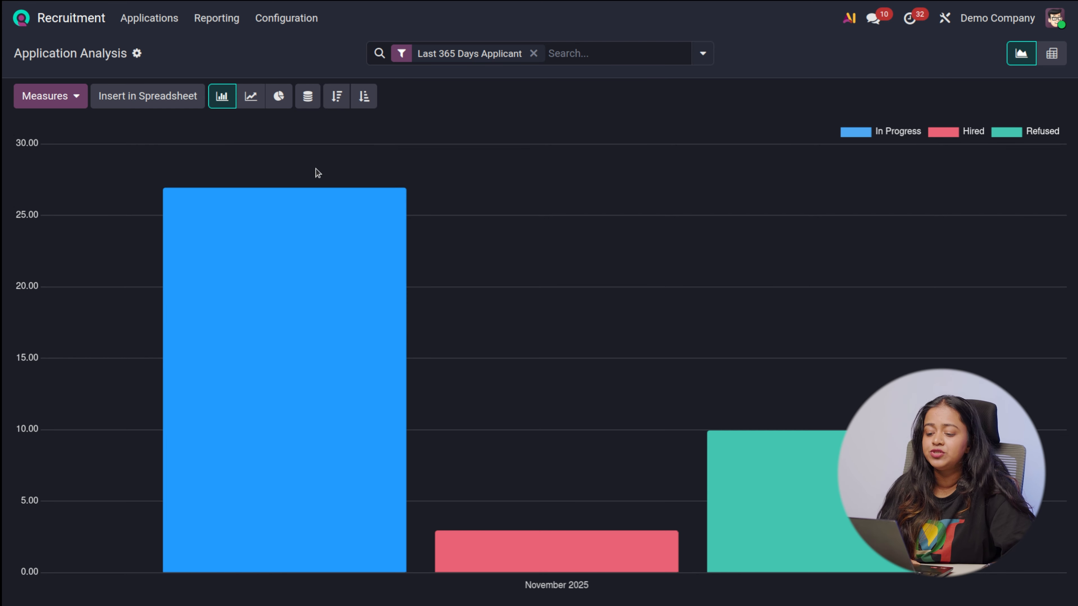
pyautogui.moveTo(299, 272)
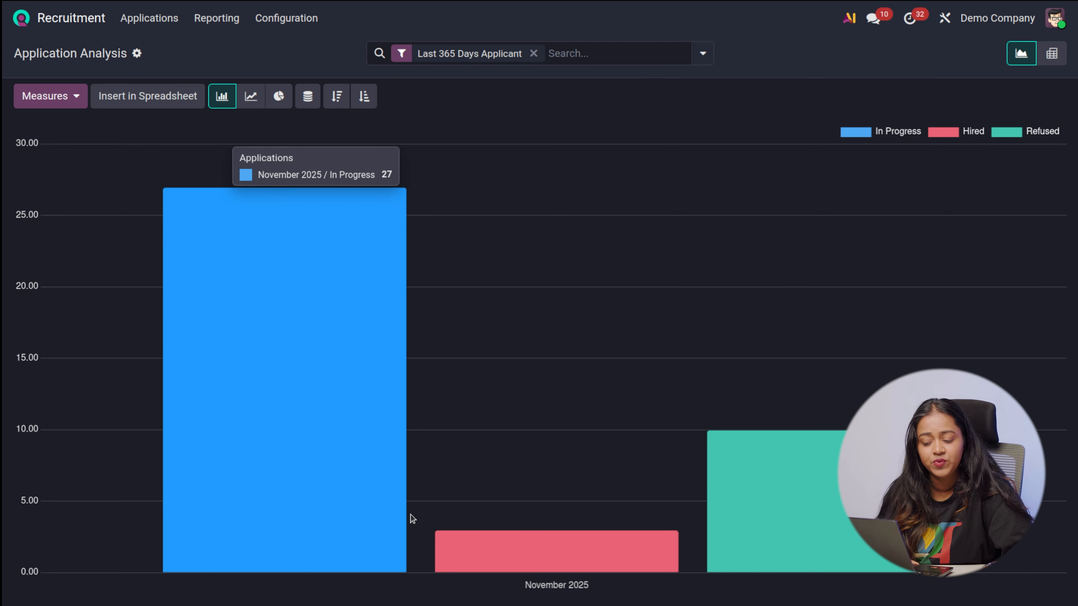
pyautogui.moveTo(481, 538)
pyautogui.moveTo(794, 537)
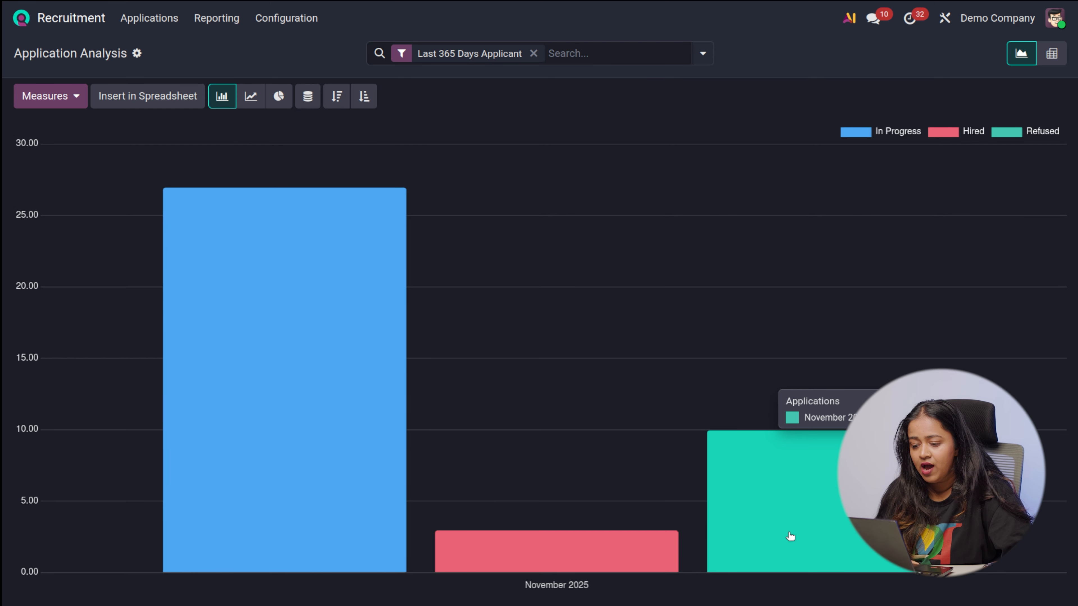
pyautogui.moveTo(392, 544)
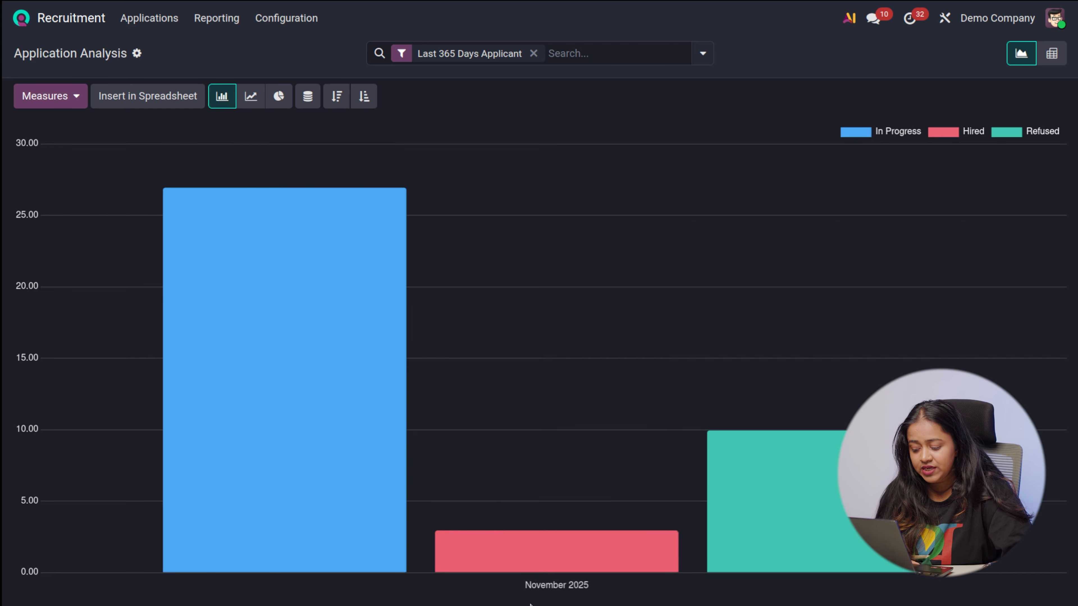
pyautogui.moveTo(550, 557)
pyautogui.moveTo(825, 543)
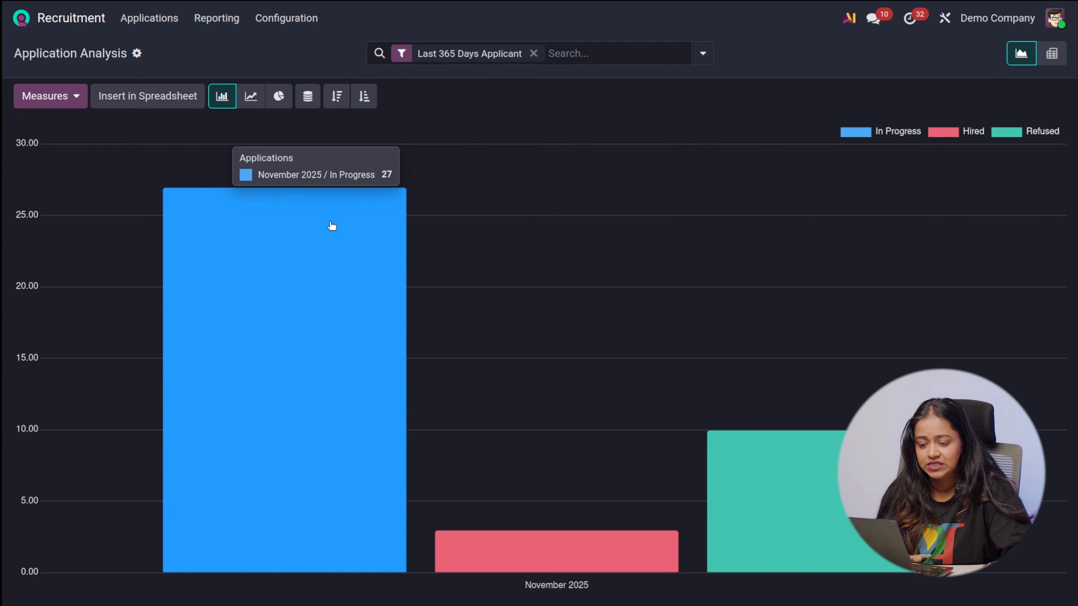
# Switch the Application Analysis bar chart's measure to Hired
pyautogui.click(75, 98)
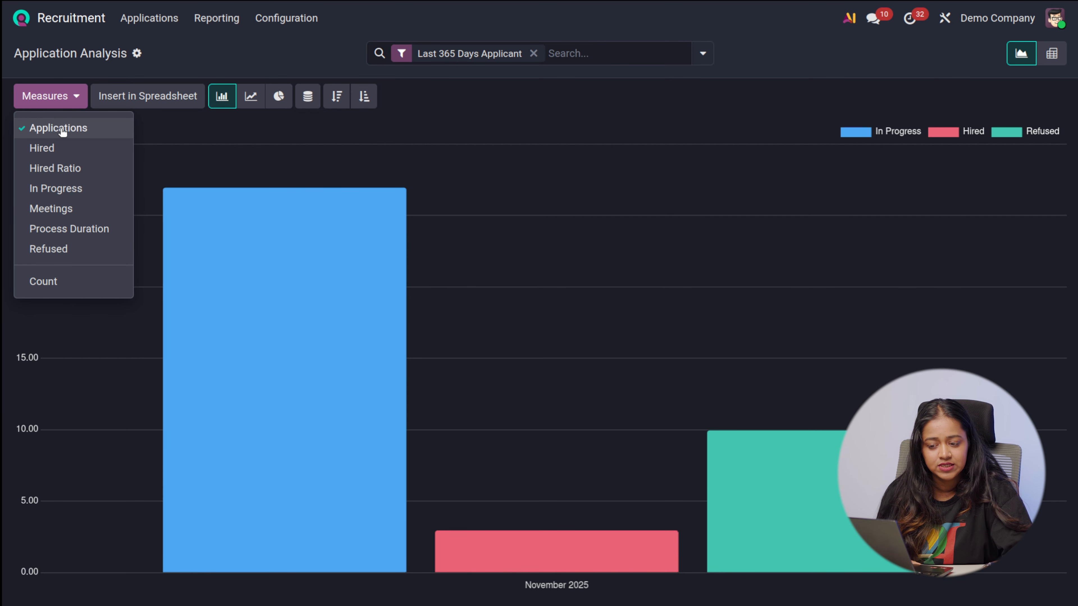
pyautogui.click(34, 153)
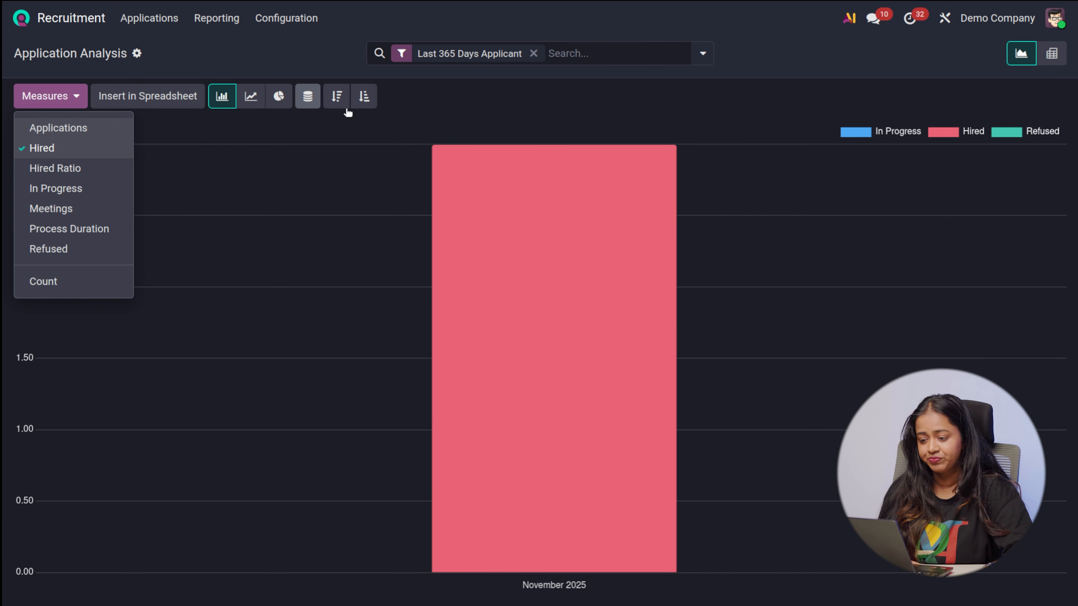
pyautogui.click(547, 96)
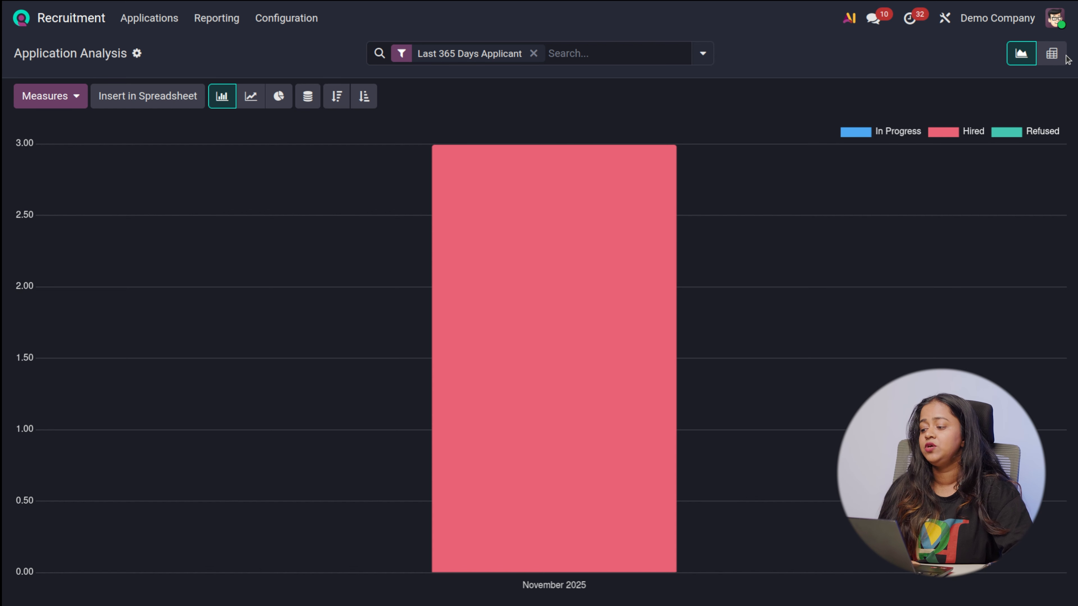
# Show the Application Analysis report as a pivot table and review its available measures
pyautogui.click(1052, 53)
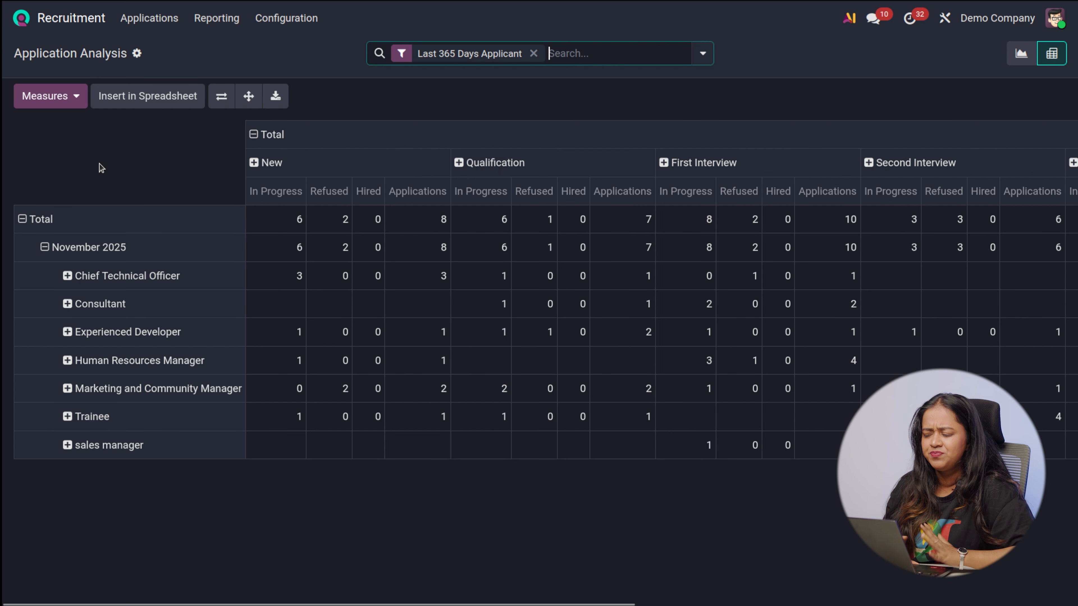
pyautogui.click(48, 97)
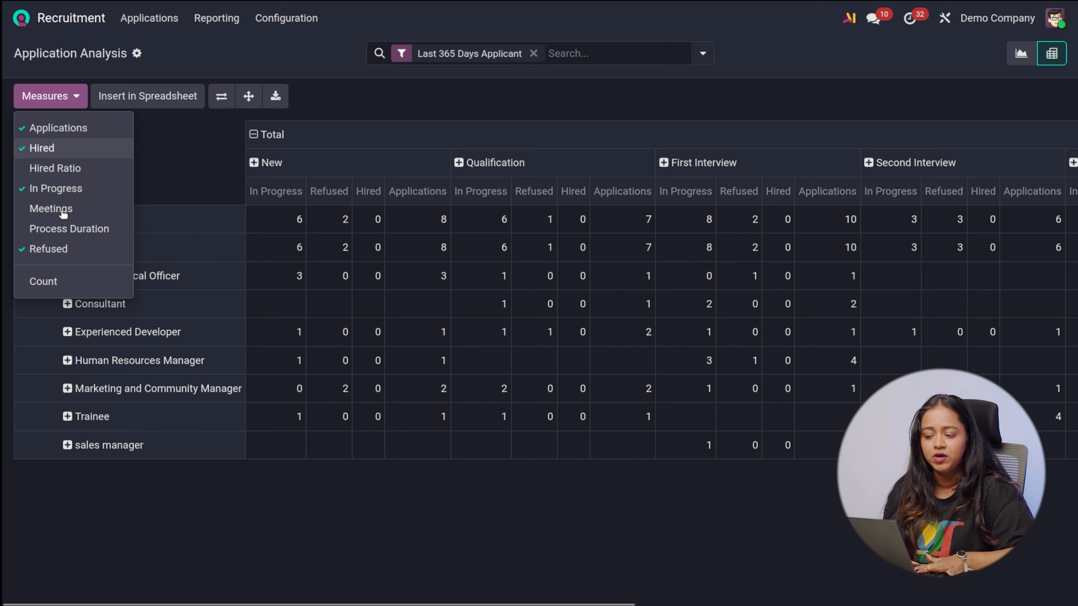
pyautogui.click(199, 163)
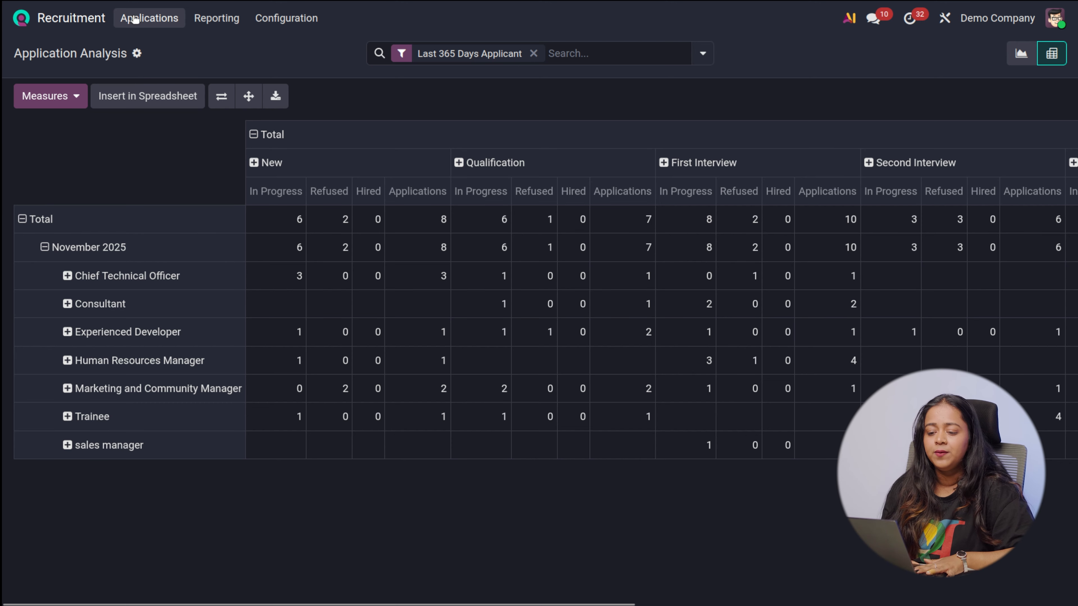
# Examine the Source Analysis report by the Hired and Hired Ratio measures and as a pivot table
pyautogui.click(234, 27)
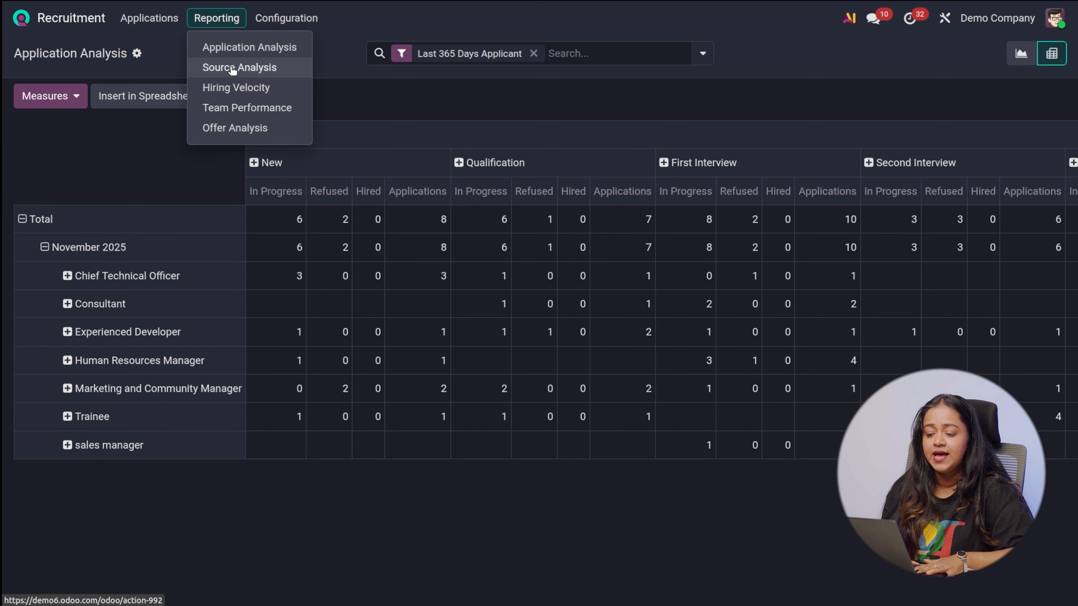
pyautogui.click(233, 69)
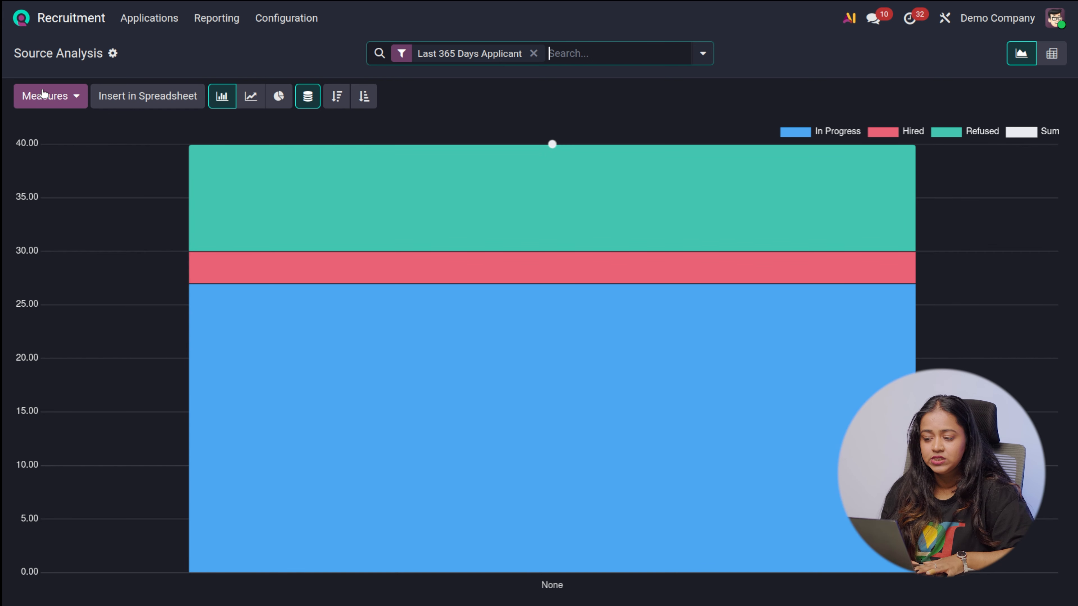
pyautogui.click(47, 96)
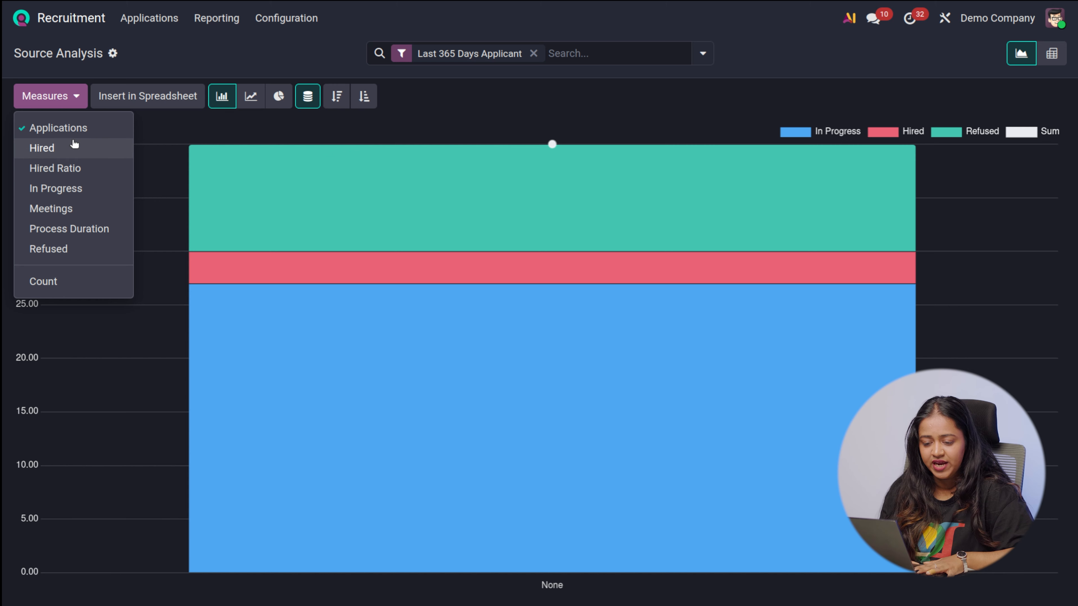
pyautogui.click(47, 148)
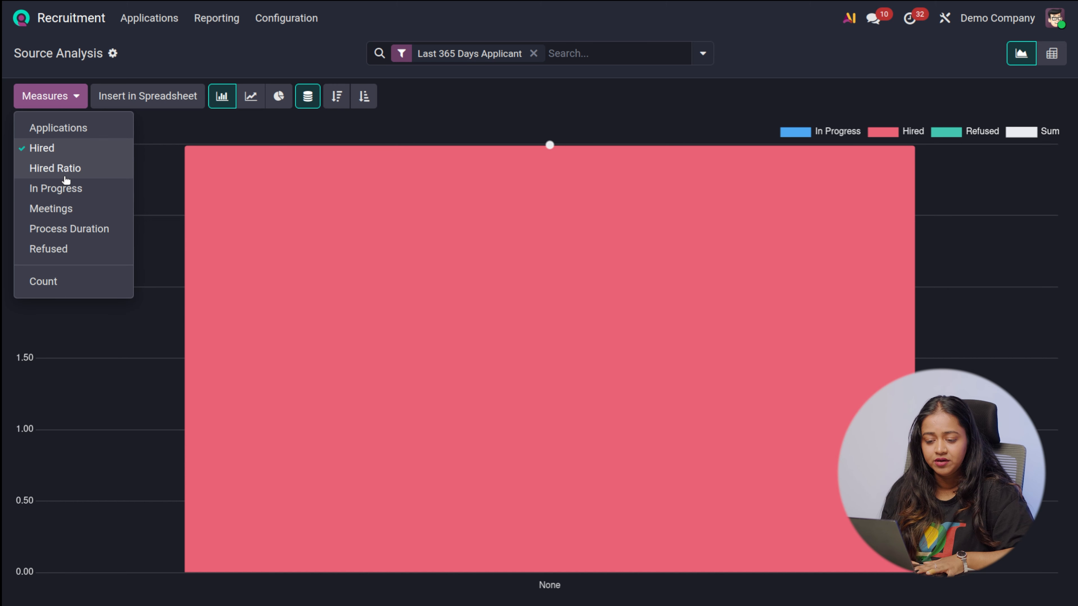
pyautogui.click(66, 168)
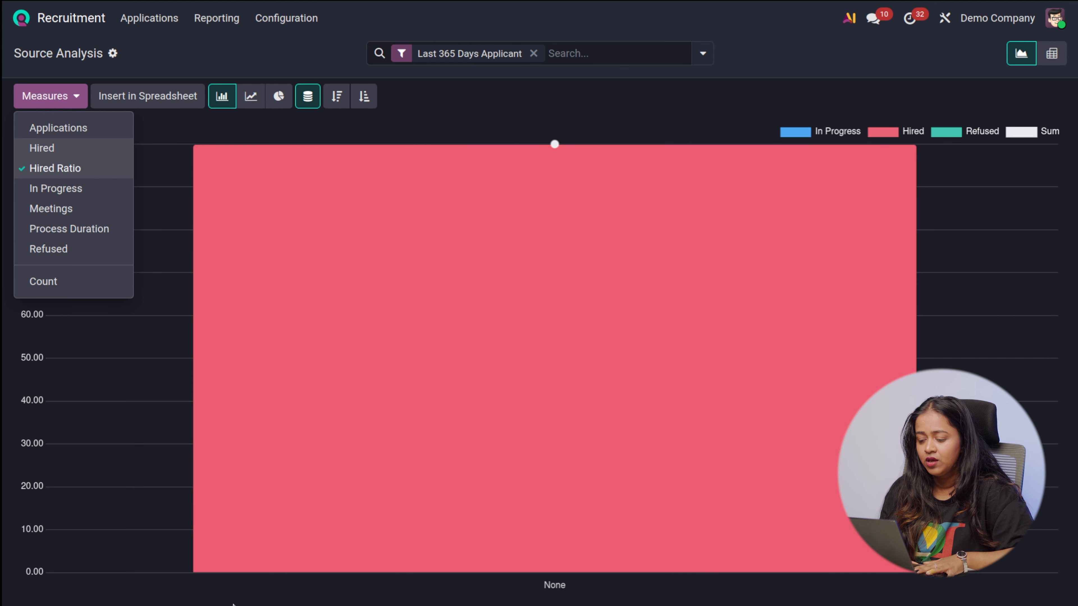
pyautogui.click(232, 604)
pyautogui.moveTo(495, 471)
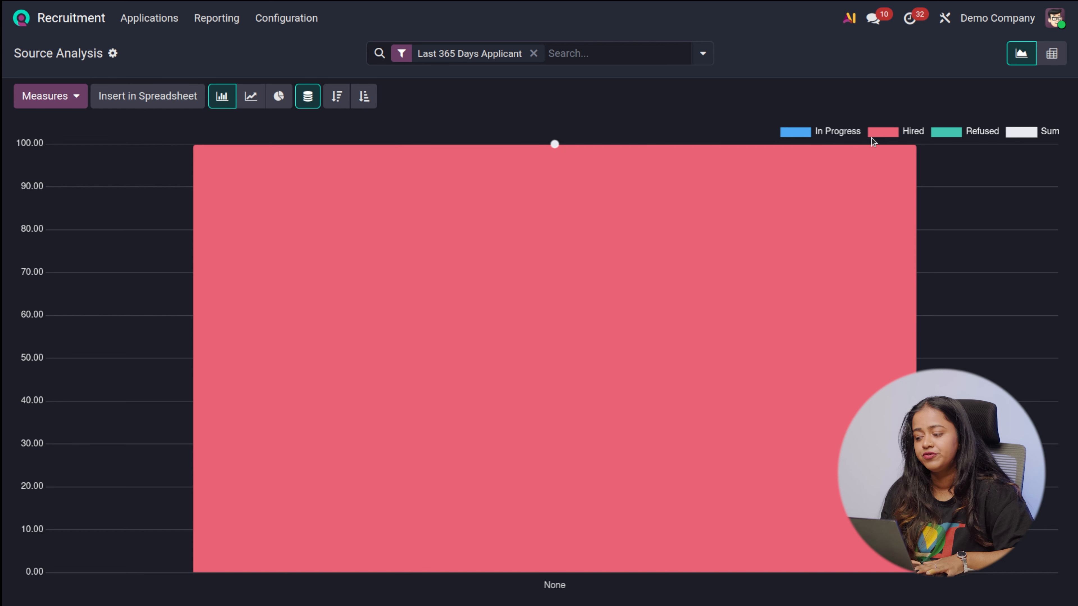
pyautogui.click(1046, 63)
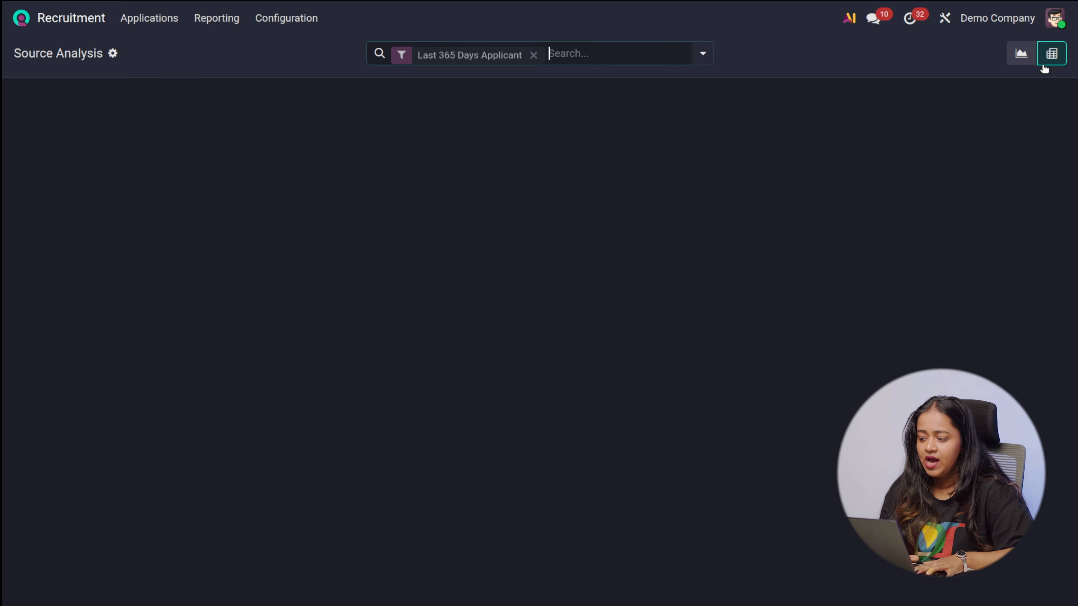
# Open the Hiring Velocity report and view it as a bar chart, a pie chart and a pivot table
pyautogui.click(208, 21)
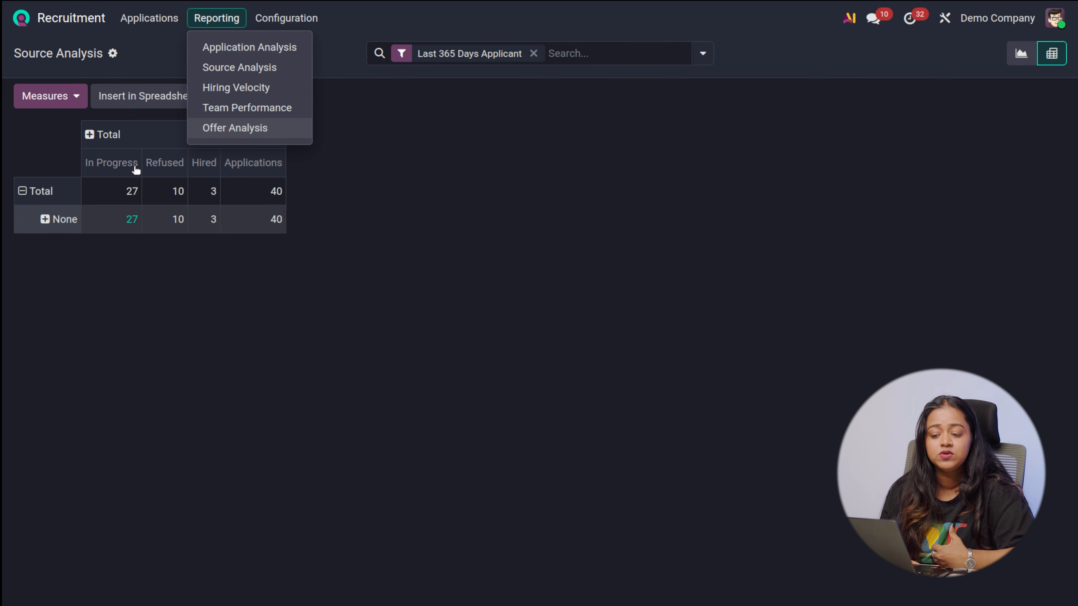
pyautogui.click(229, 88)
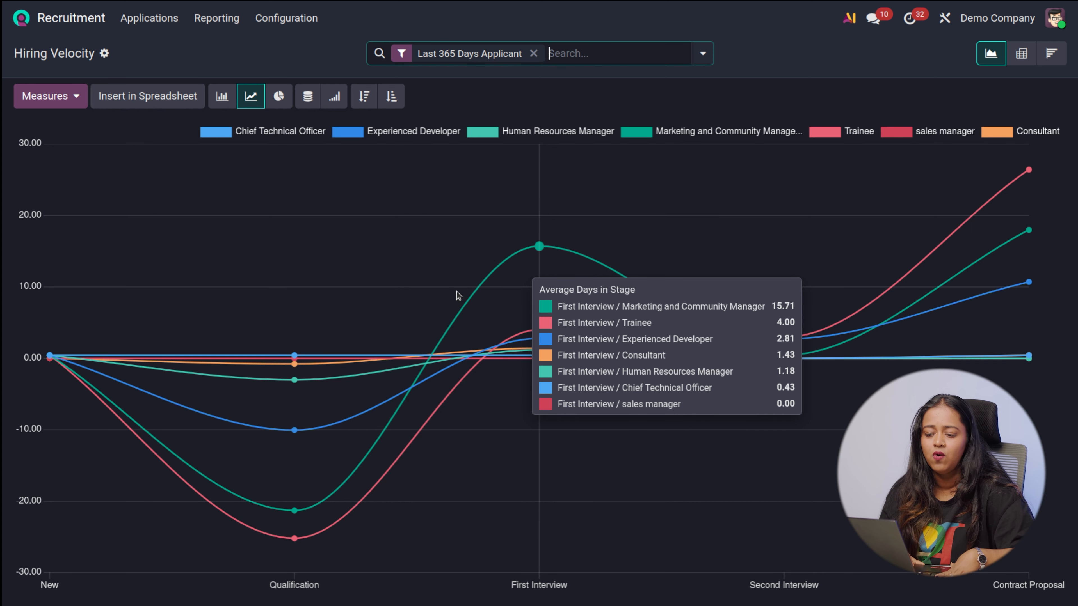
pyautogui.click(222, 95)
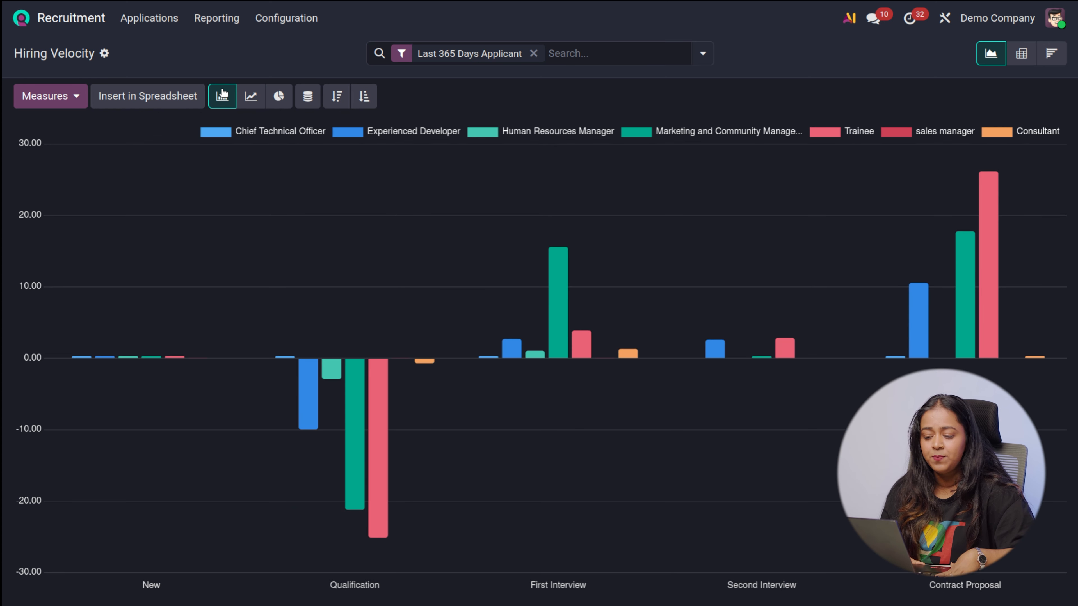
pyautogui.click(278, 96)
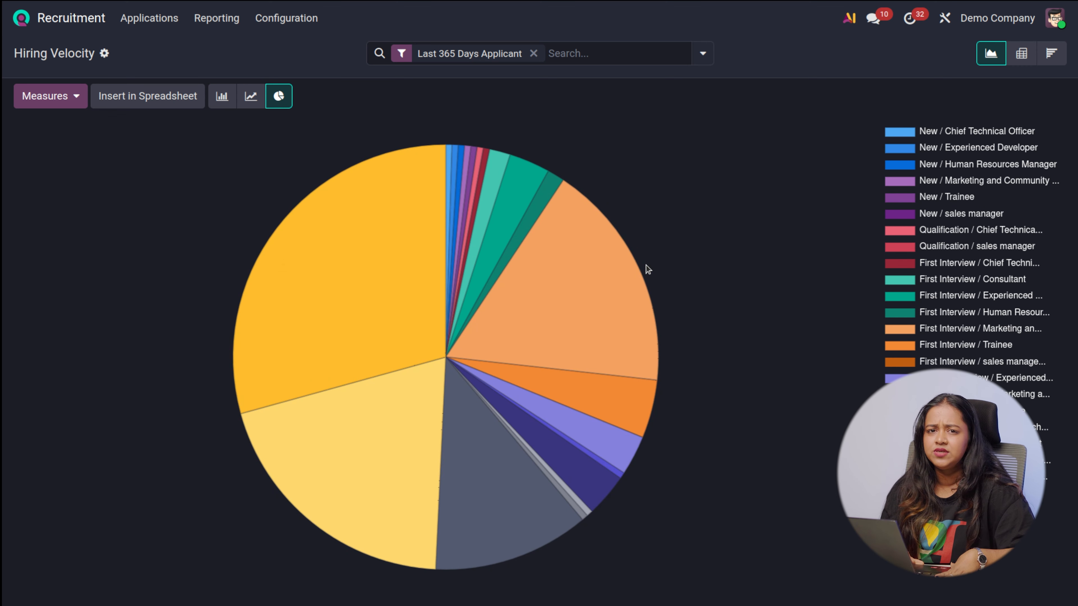
pyautogui.moveTo(440, 470)
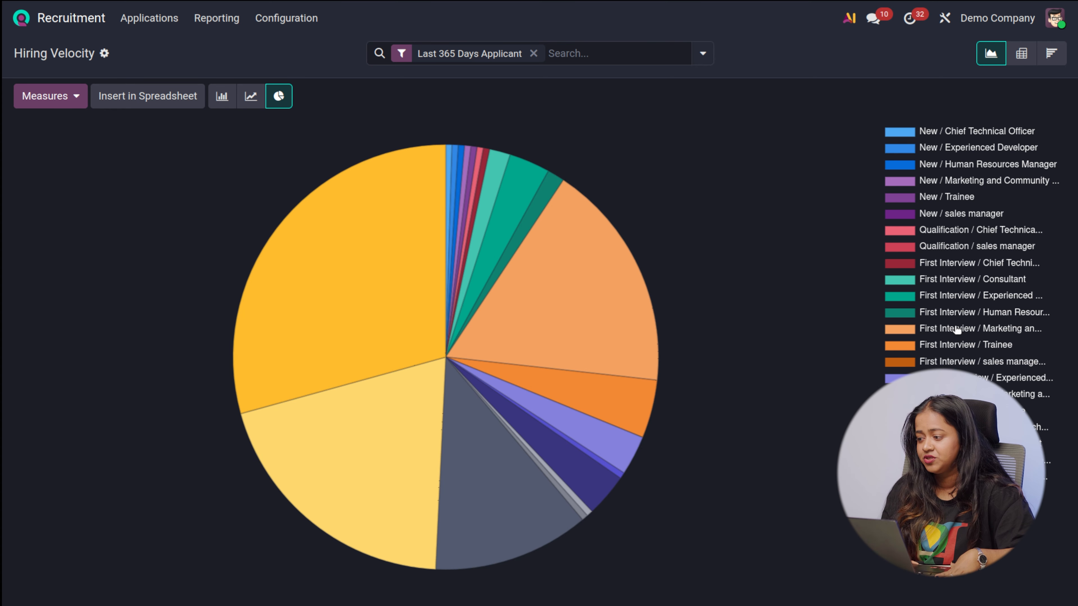
pyautogui.click(1022, 54)
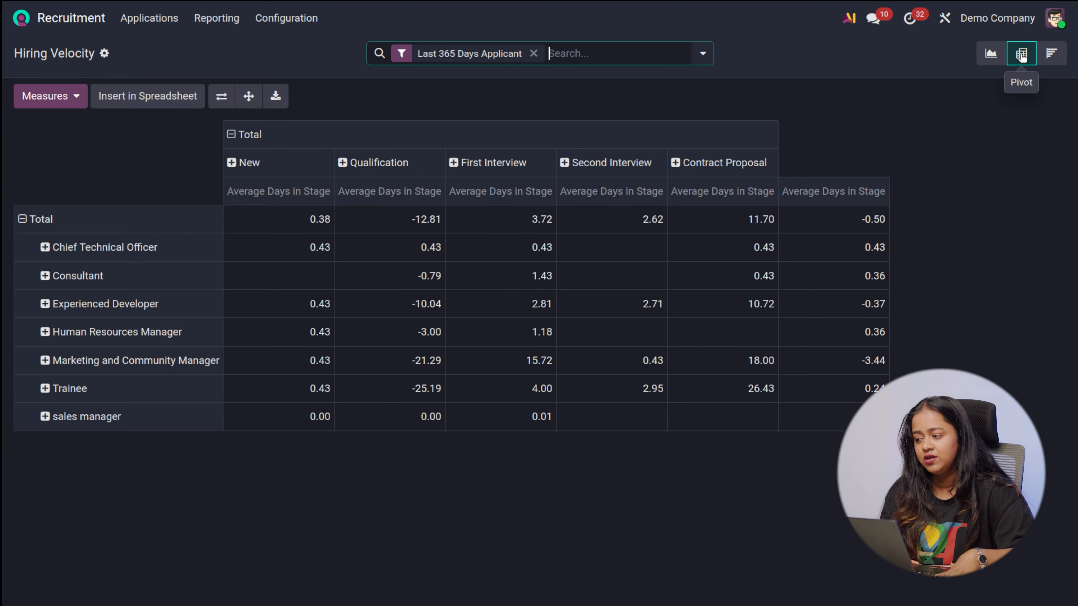
# Show the Hiring Velocity report as a cohort table
pyautogui.click(1052, 54)
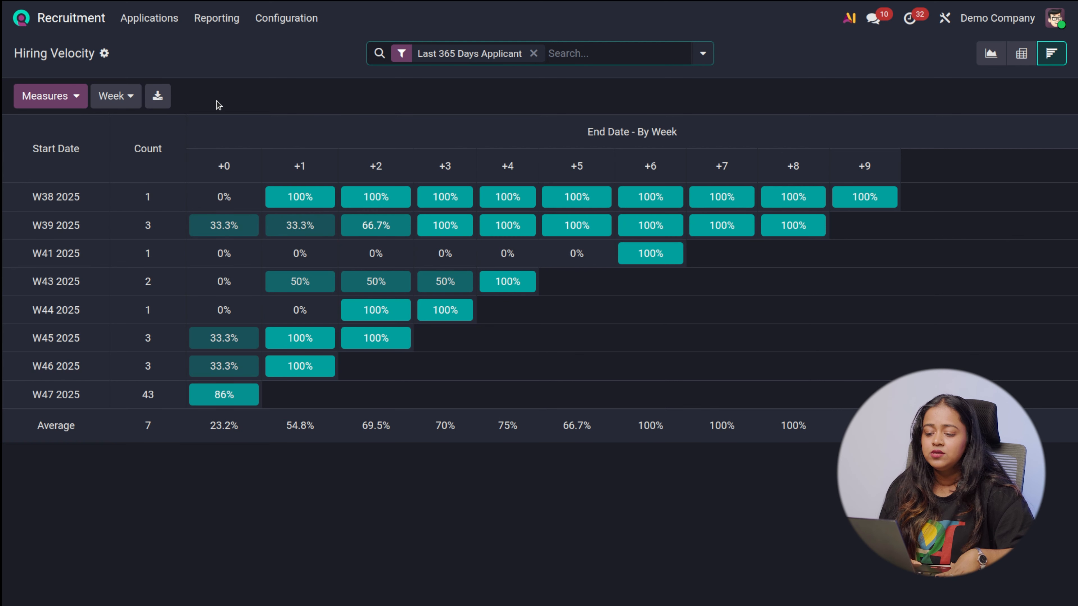
# Open the Team Performance report, inspect its in-progress, hired and refused bars, and view it as a line chart and a pie chart
pyautogui.click(224, 19)
pyautogui.click(240, 105)
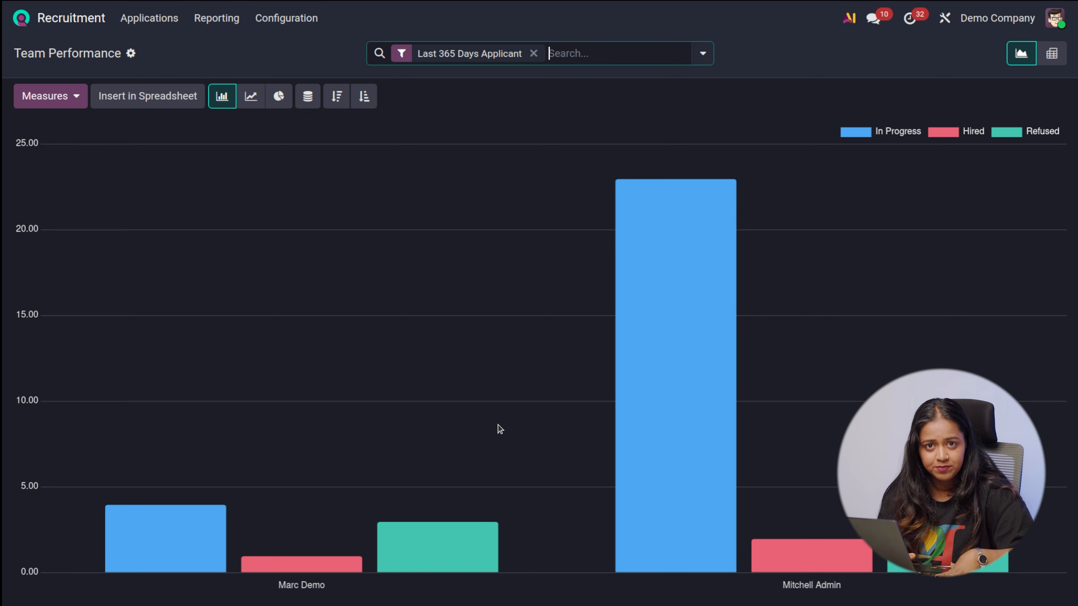
pyautogui.moveTo(170, 559)
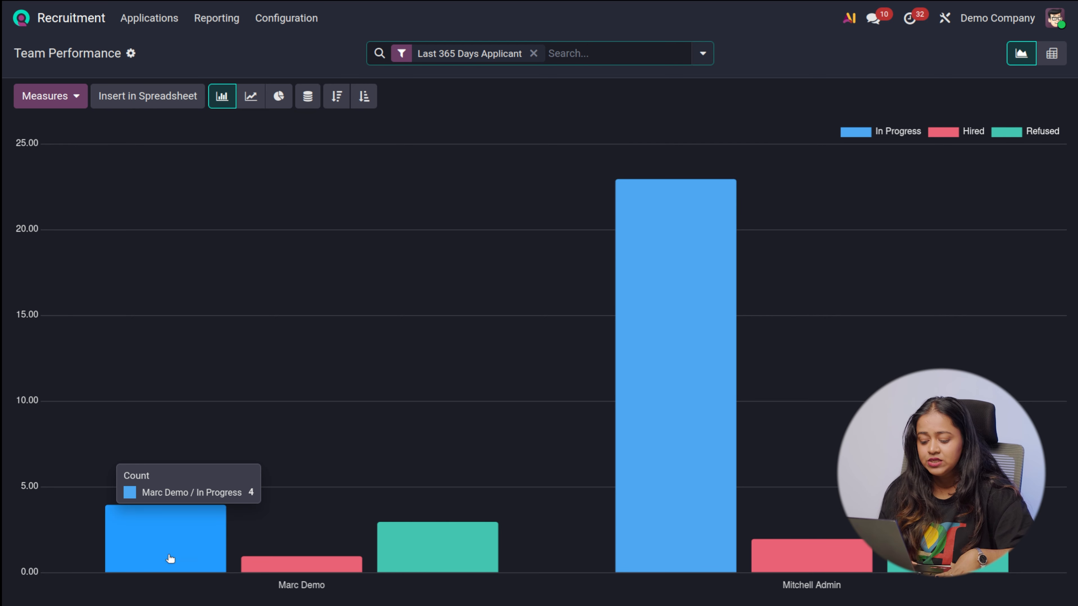
pyautogui.moveTo(447, 567)
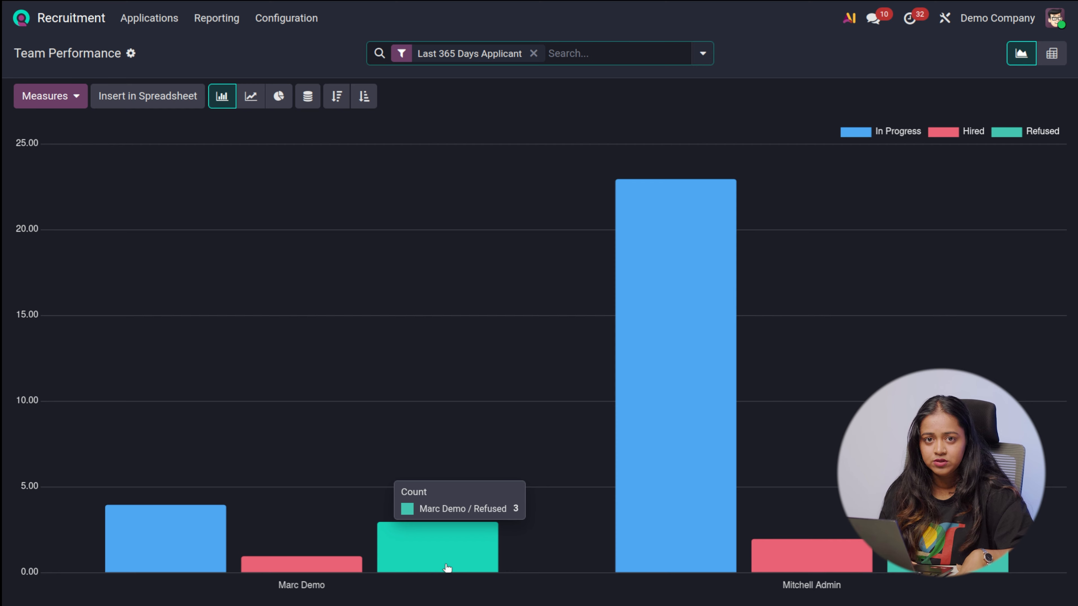
pyautogui.moveTo(727, 446)
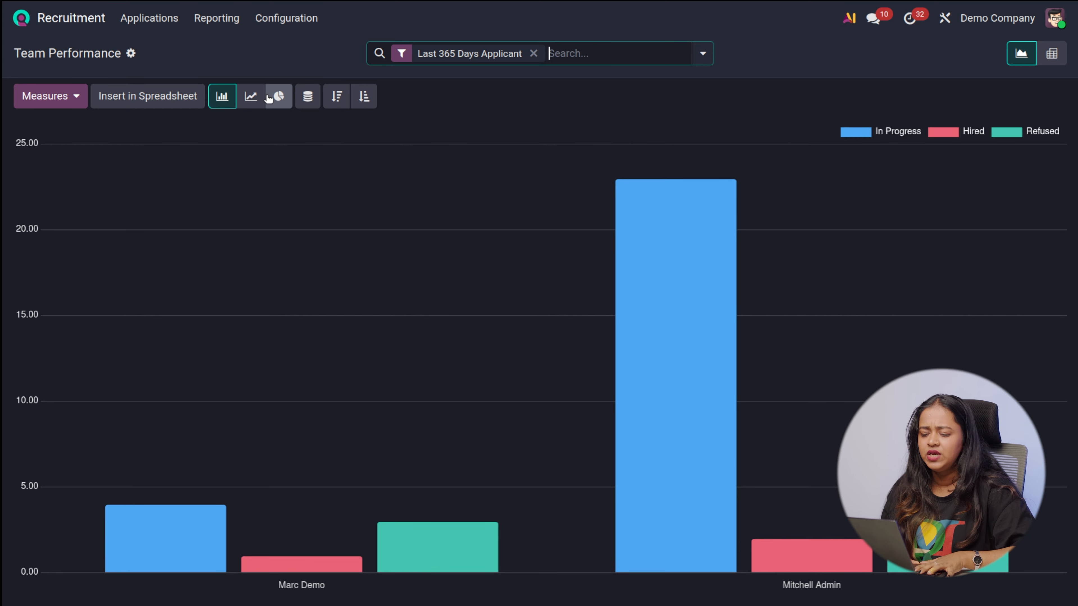
pyautogui.click(249, 96)
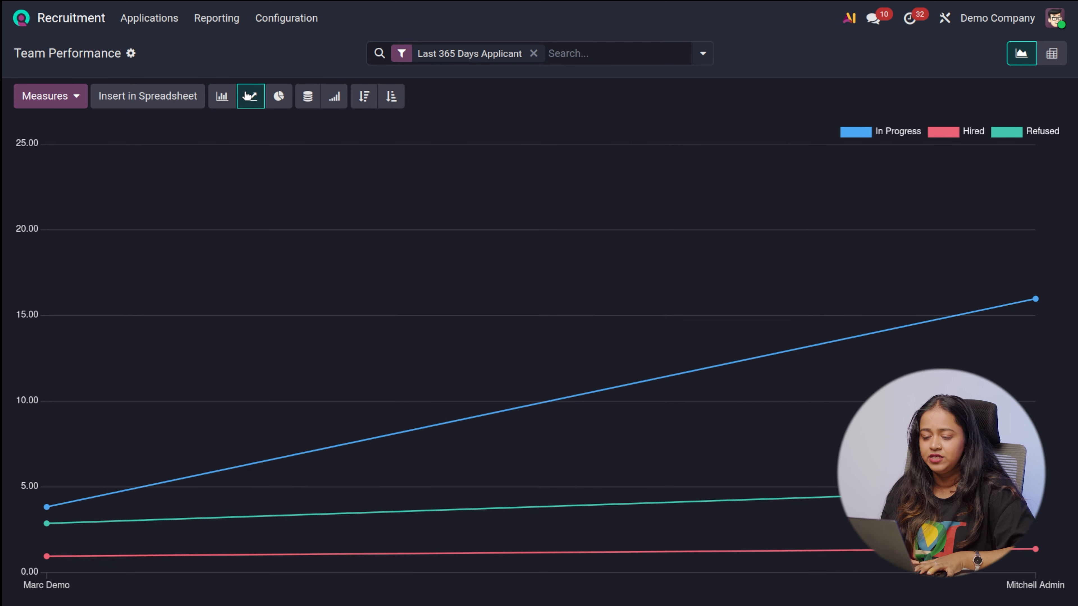
pyautogui.click(280, 96)
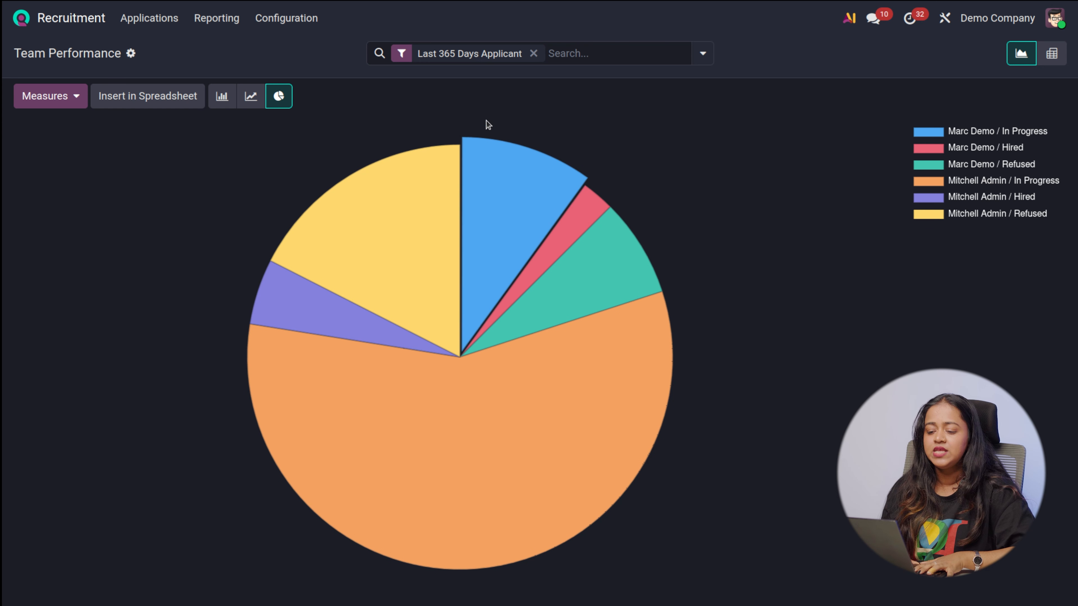
# Open the Offer Analysis report and examine its offer counts per job position
pyautogui.click(231, 18)
pyautogui.click(286, 18)
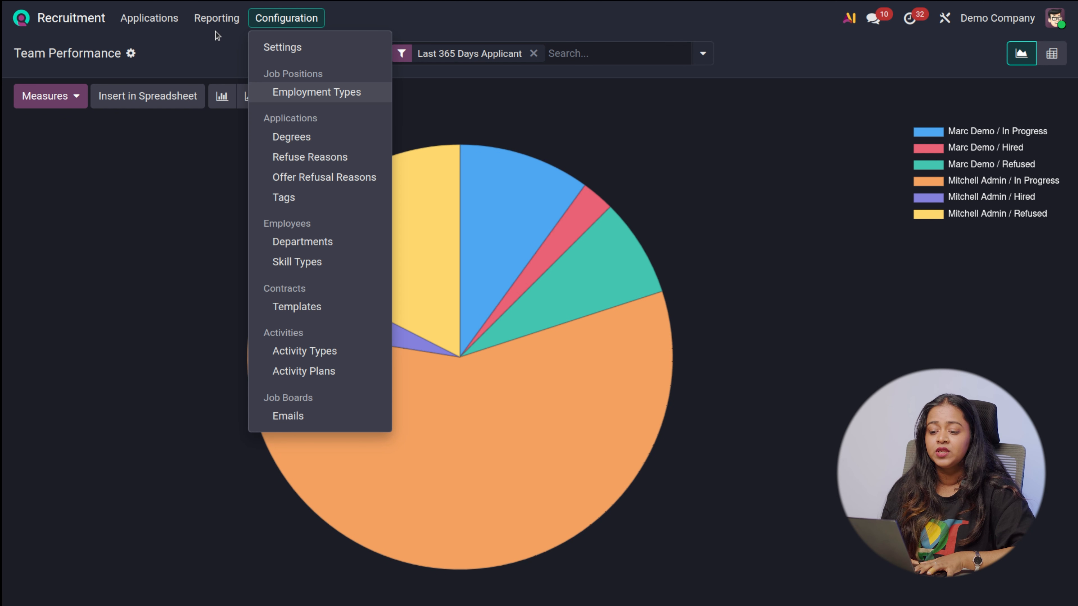
pyautogui.click(210, 21)
pyautogui.click(229, 135)
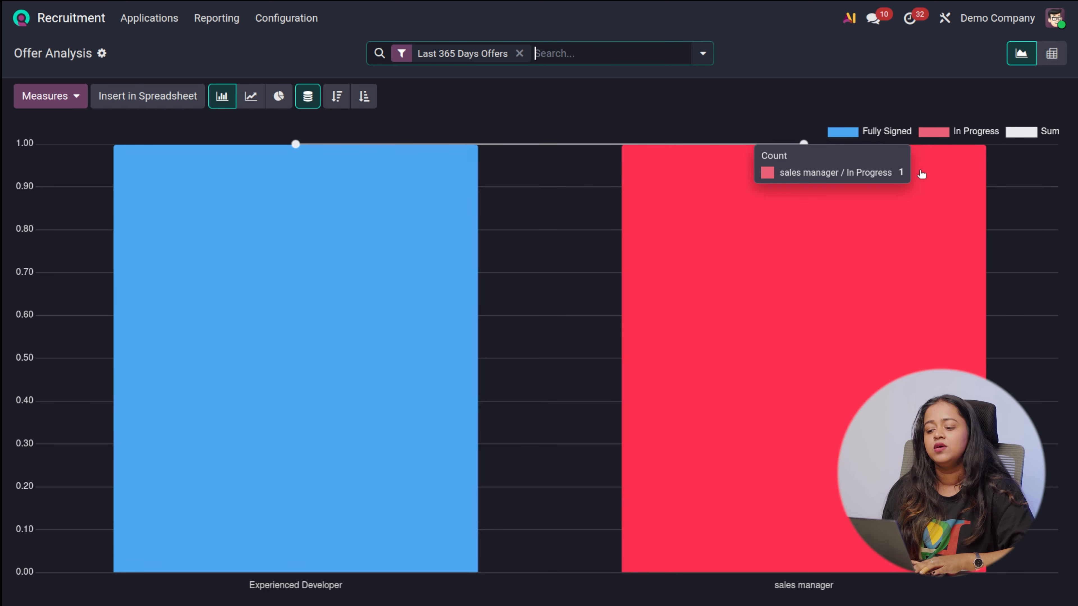
# Open the Recruitment settings and review the job posting, process and in-app purchase options
pyautogui.click(209, 19)
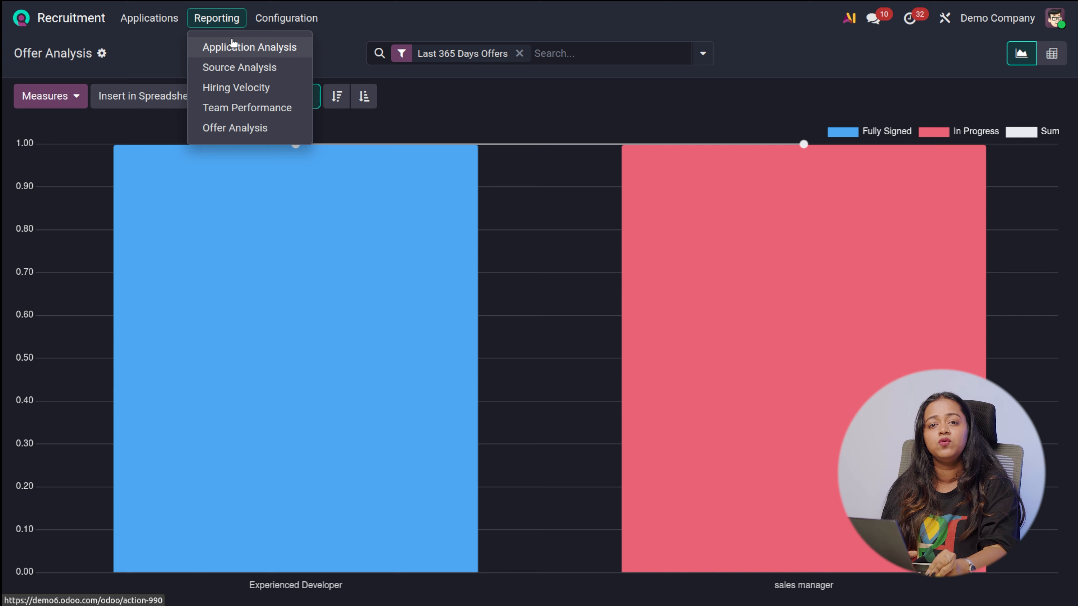
pyautogui.moveTo(289, 18)
pyautogui.click(295, 44)
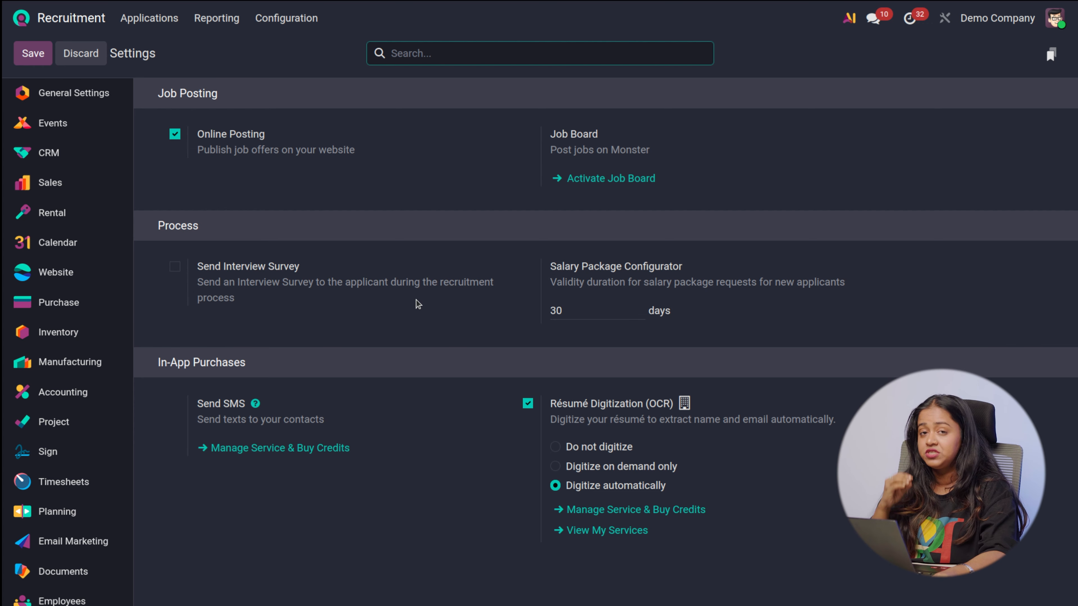
pyautogui.moveTo(418, 304)
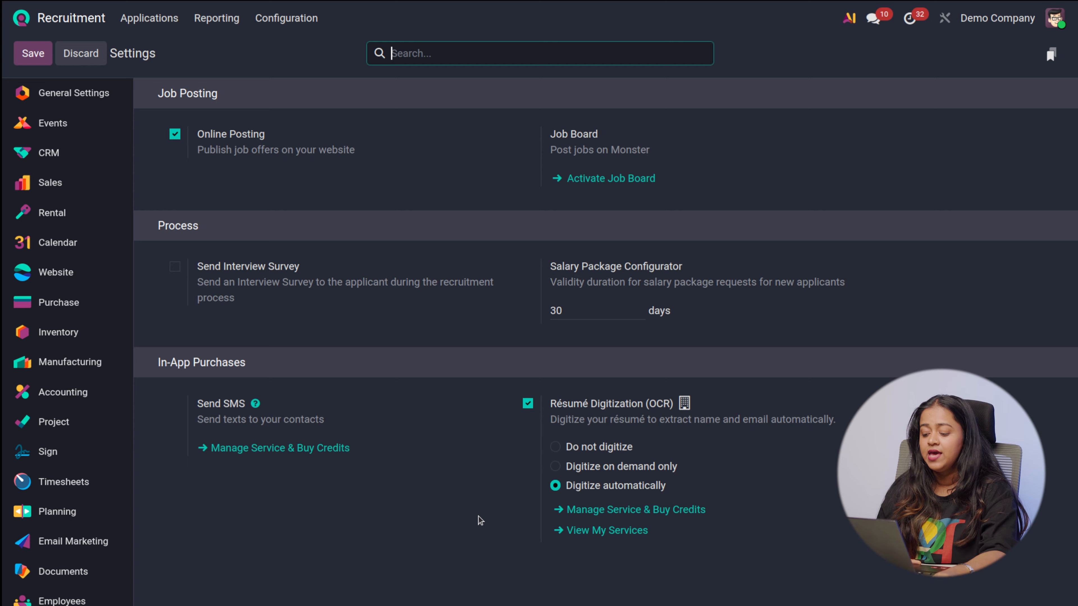
# Review the Employment Types list, starting and discarding a blank entry
pyautogui.click(280, 28)
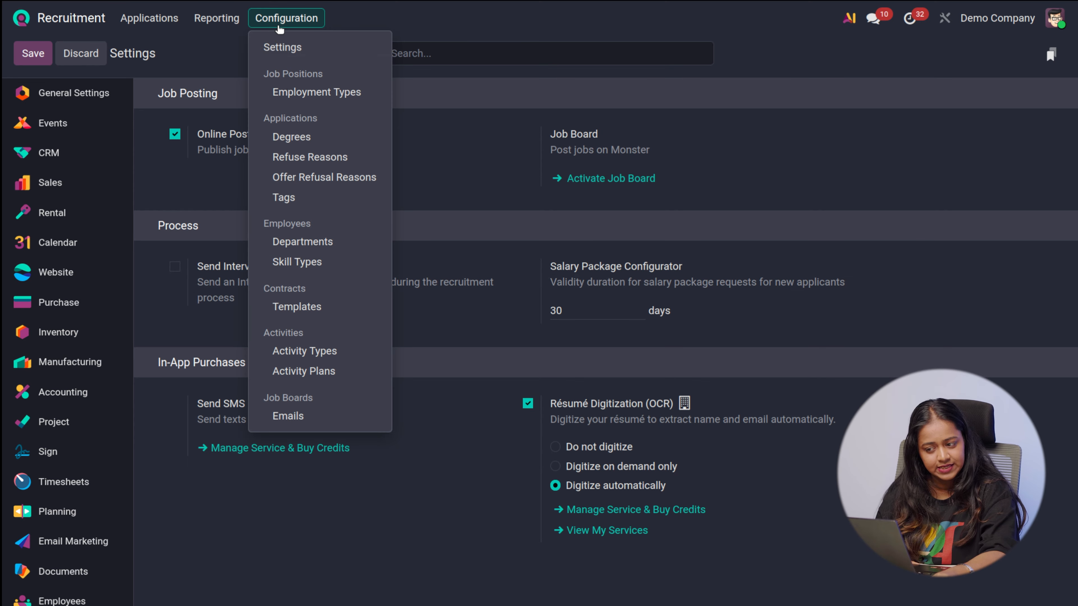
pyautogui.click(296, 92)
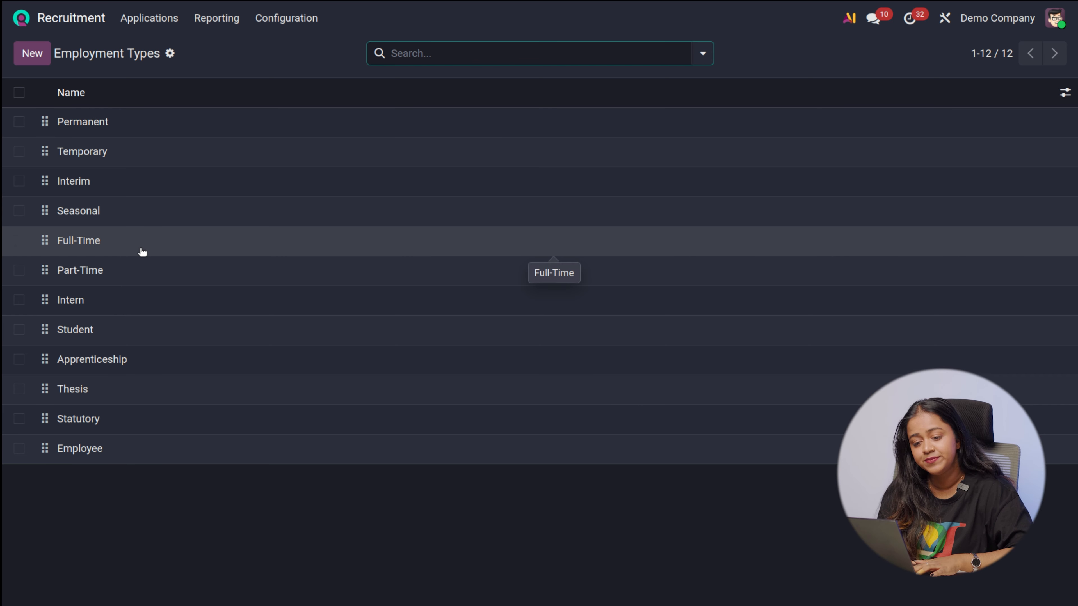
pyautogui.click(39, 58)
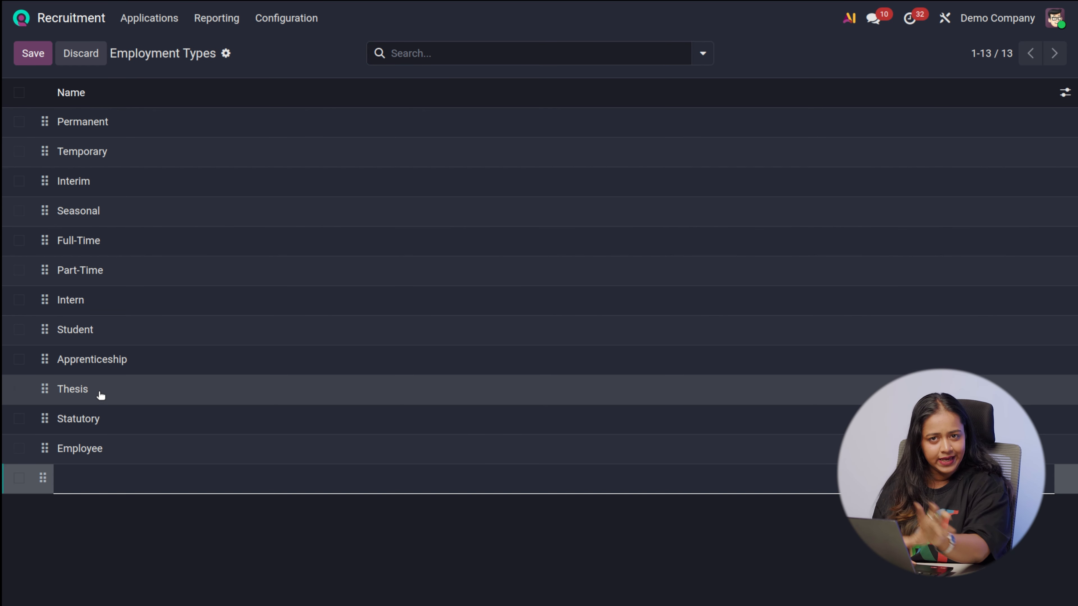
pyautogui.click(261, 61)
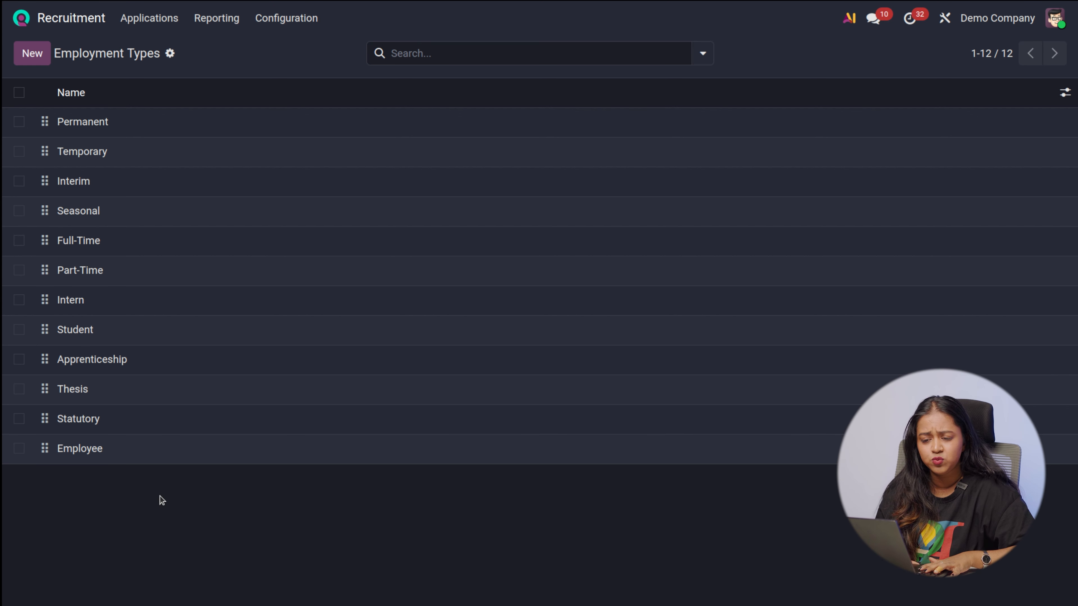
# Open the Degrees list and review the score assigned to each degree
pyautogui.click(313, 19)
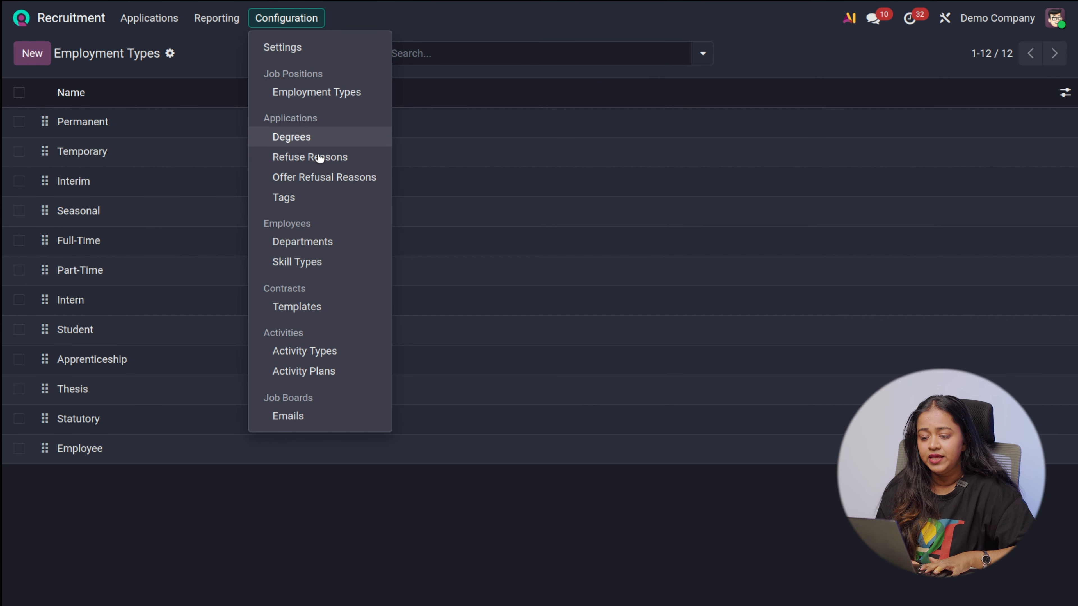
pyautogui.click(304, 138)
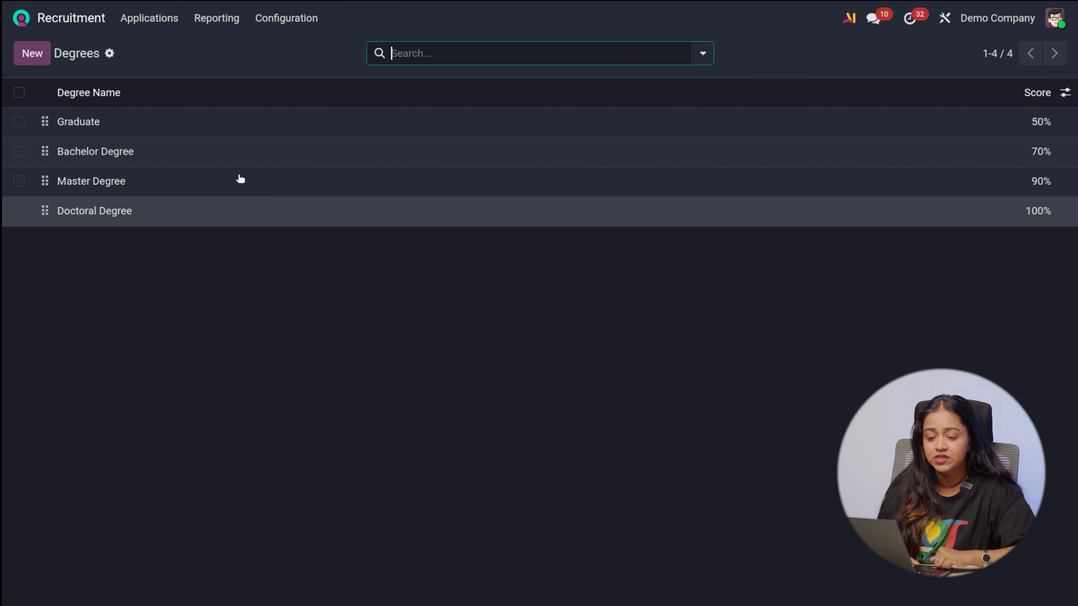
pyautogui.click(30, 52)
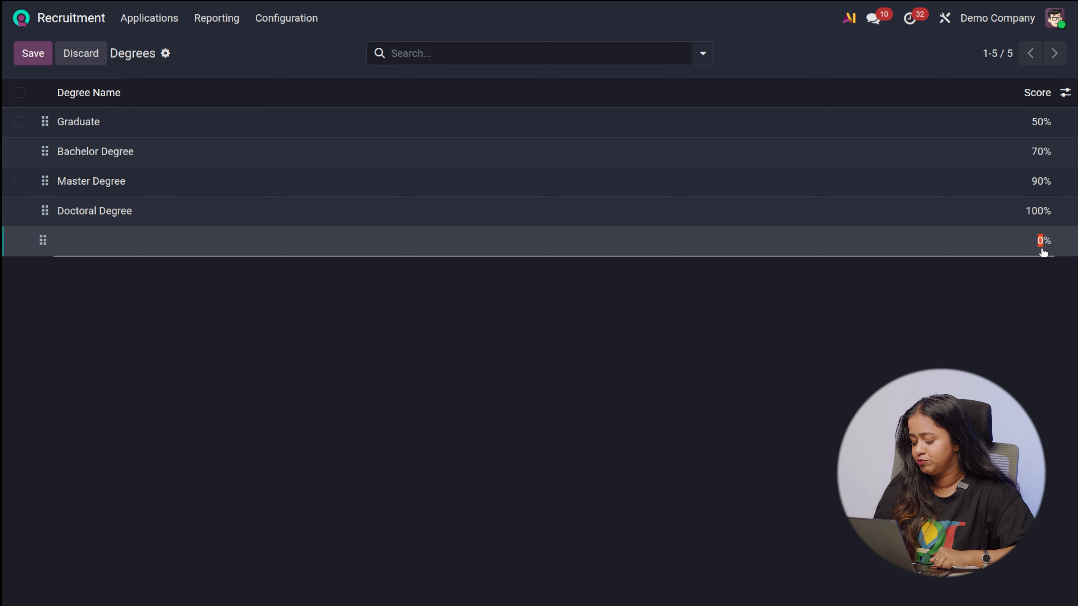
pyautogui.write('10')
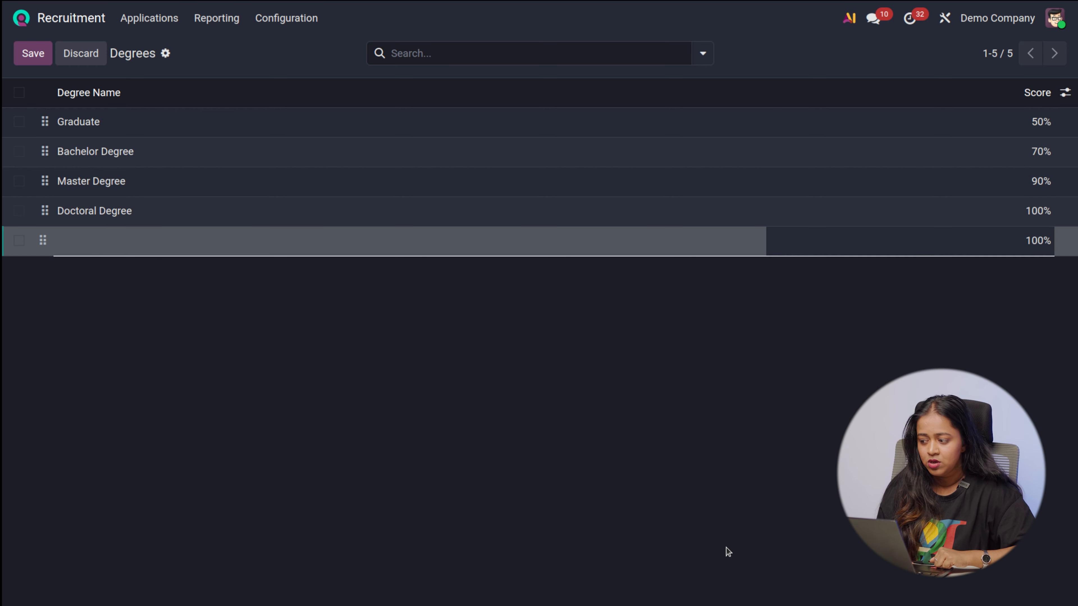
pyautogui.press('Return')
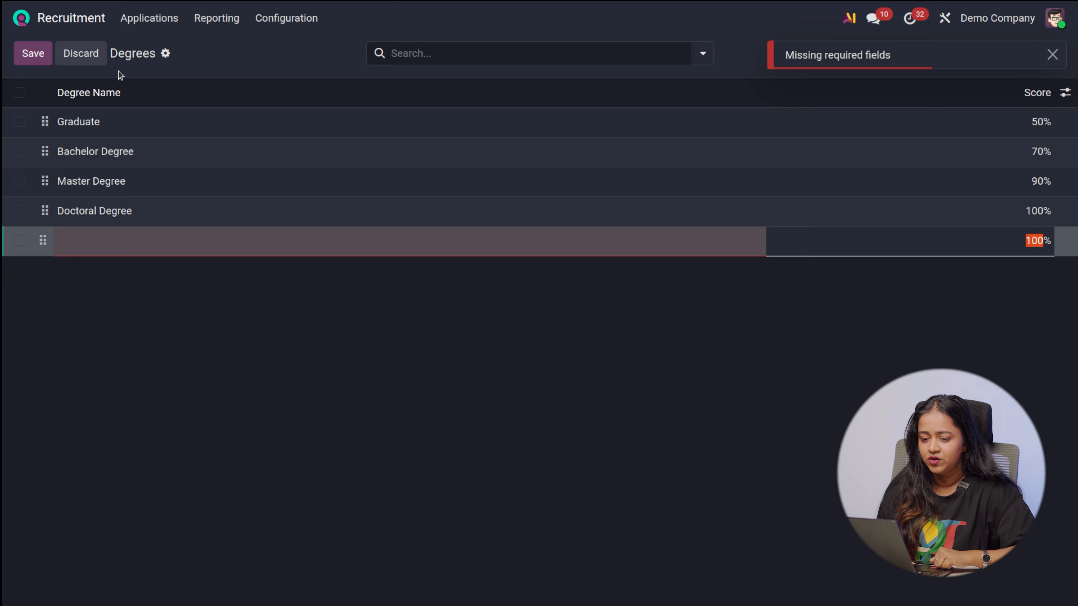
pyautogui.click(72, 62)
# Review the Refuse Reasons list and the Offer Refusal Reasons list, starting and abandoning a blank offer refusal reason
pyautogui.click(287, 19)
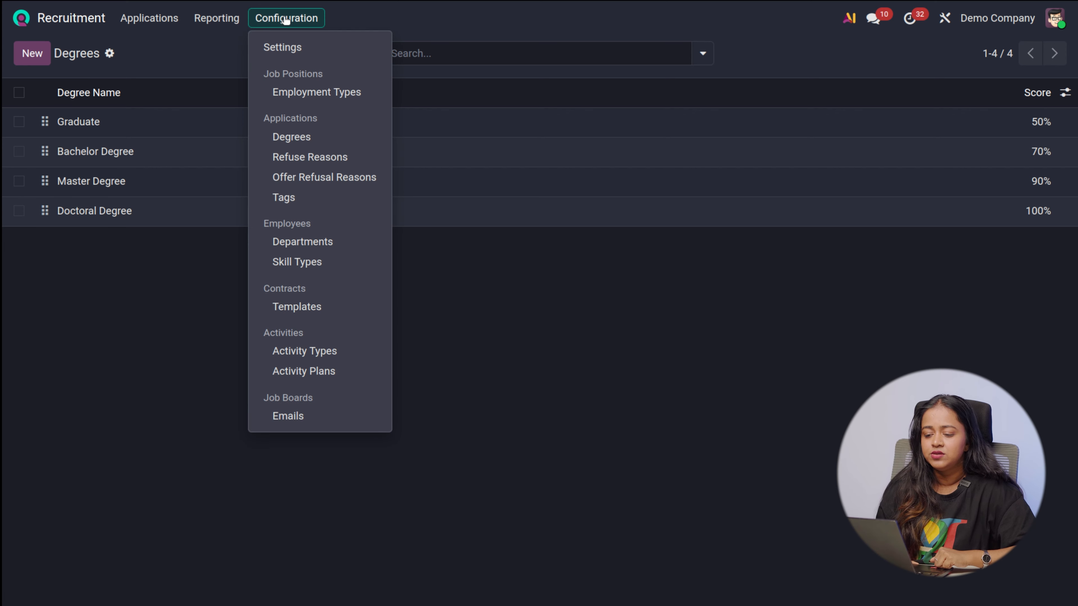
pyautogui.click(316, 156)
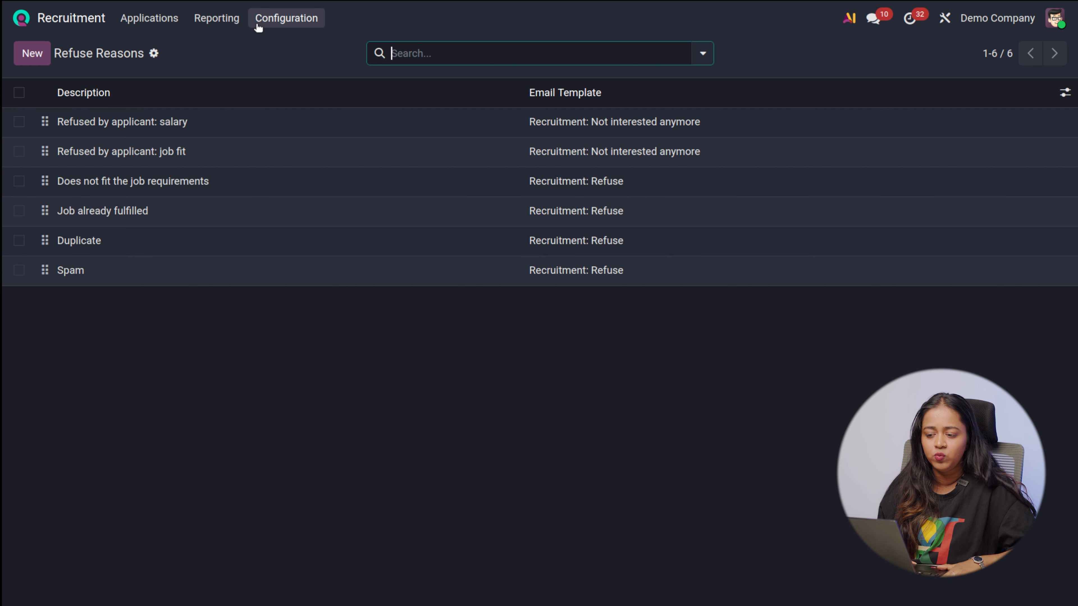
pyautogui.click(275, 22)
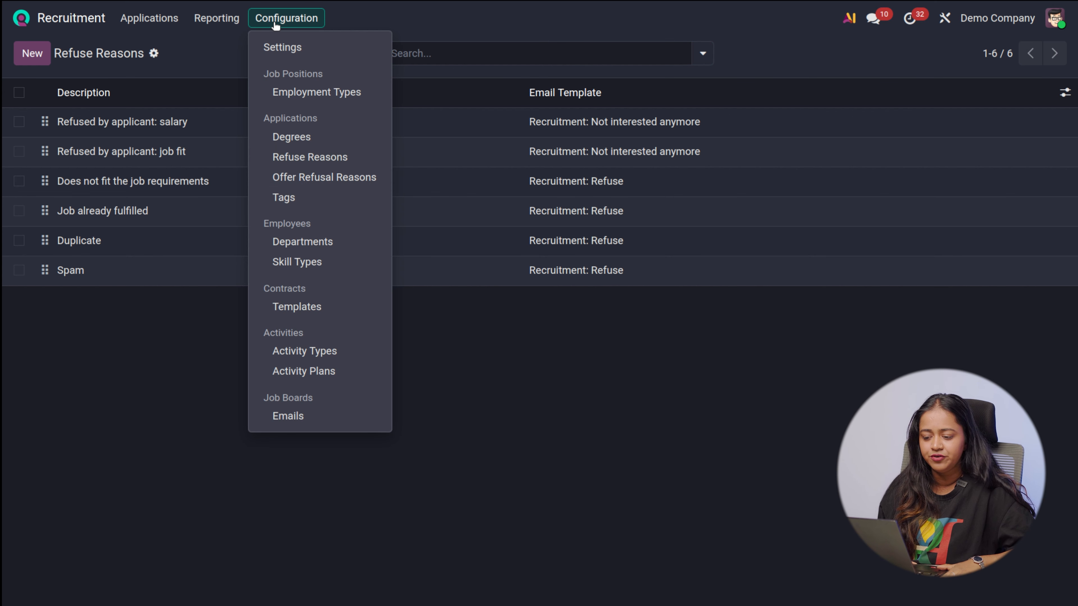
pyautogui.click(312, 176)
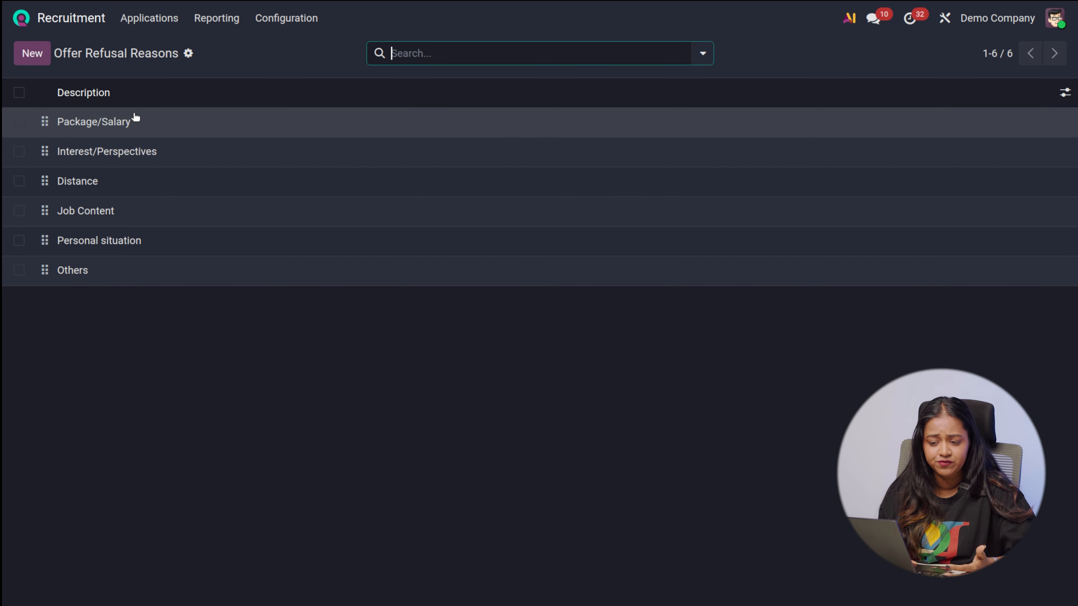
pyautogui.click(23, 51)
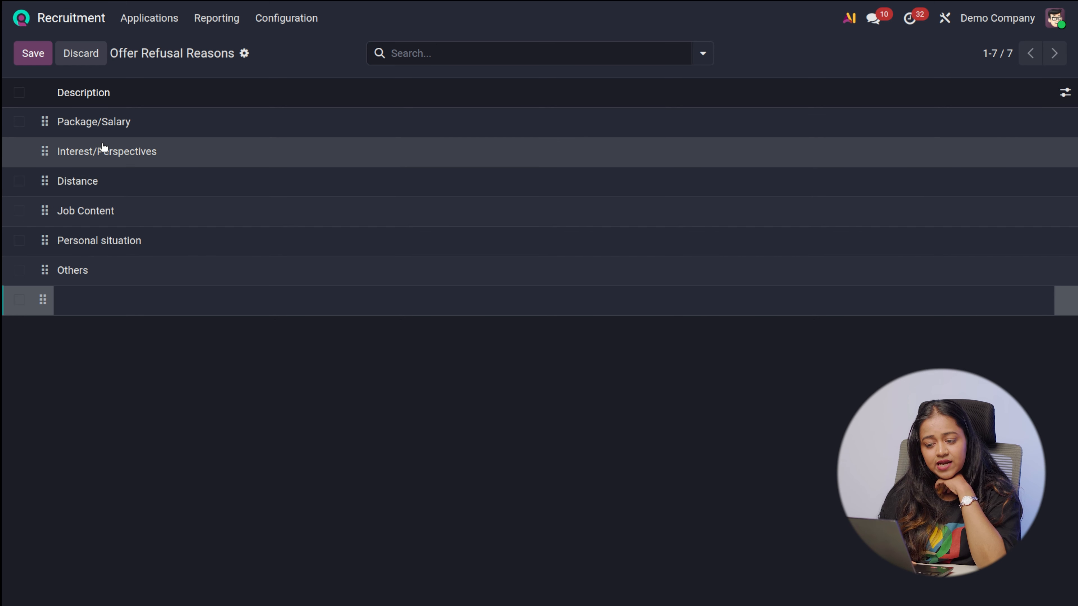
pyautogui.click(147, 71)
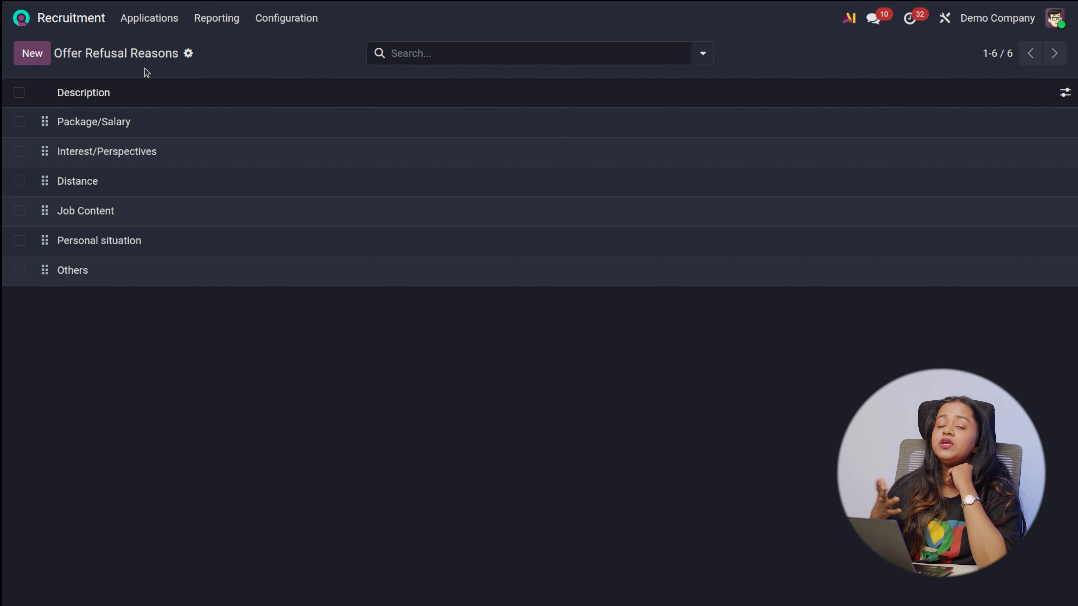
# Open the applicant Tags list and the Departments list for review
pyautogui.click(304, 21)
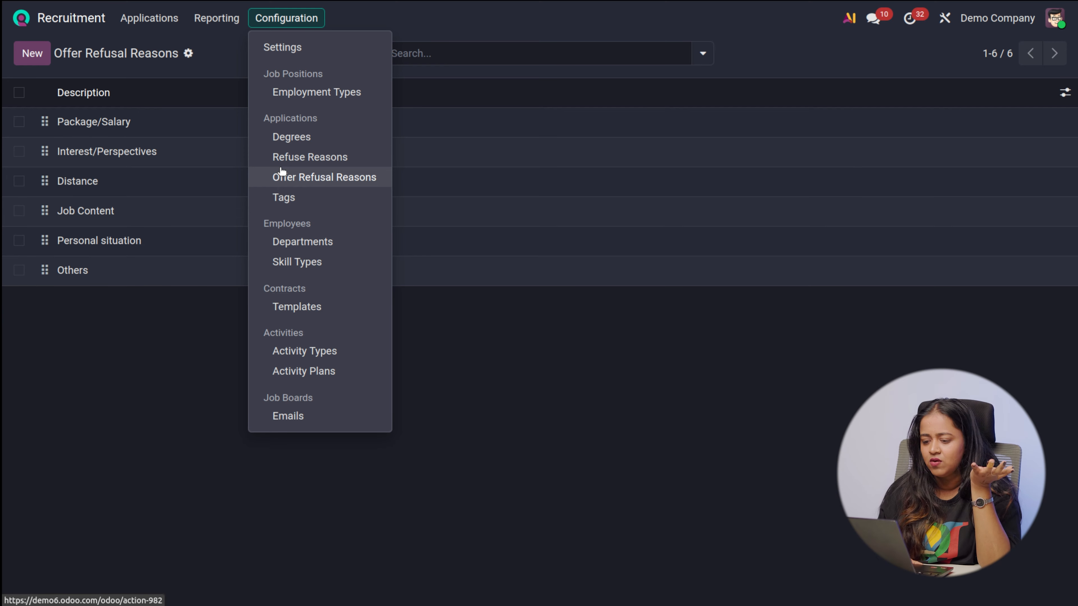
pyautogui.click(284, 198)
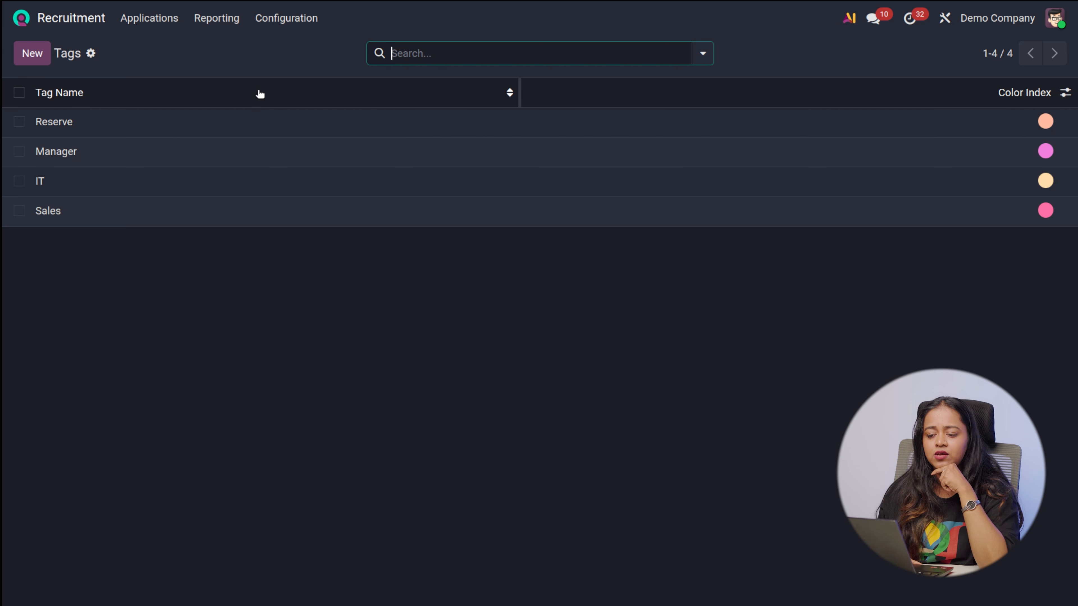
pyautogui.click(282, 18)
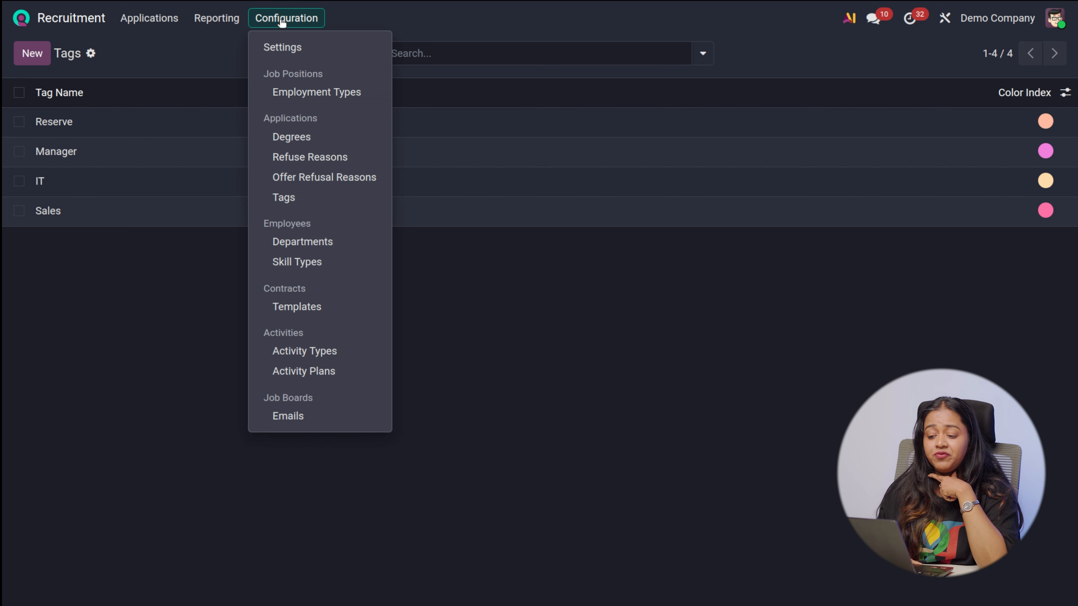
pyautogui.click(299, 241)
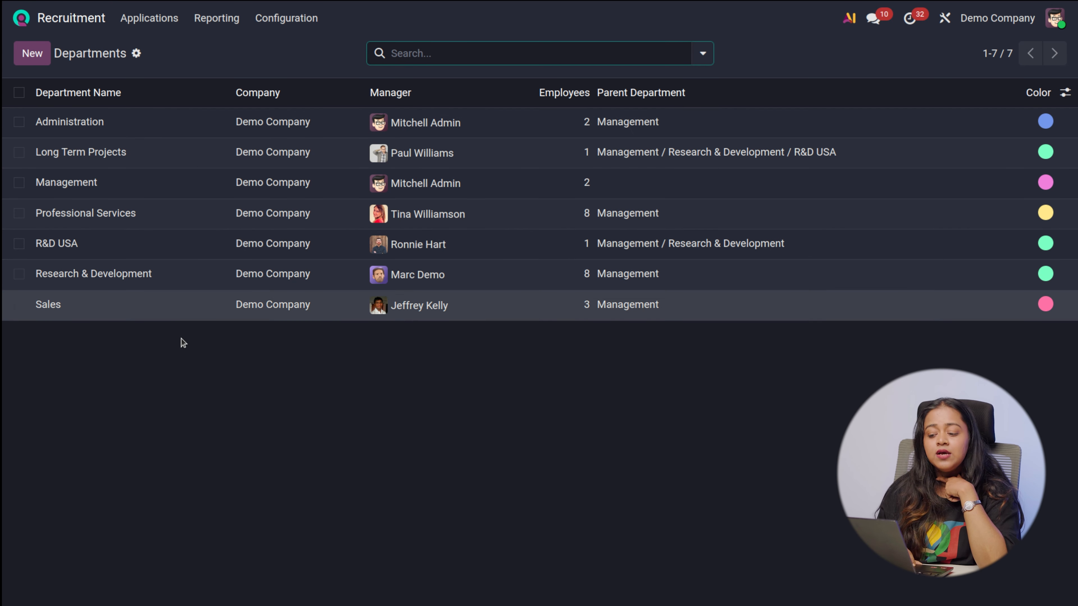
# Start a new department record and name it social media
pyautogui.click(19, 60)
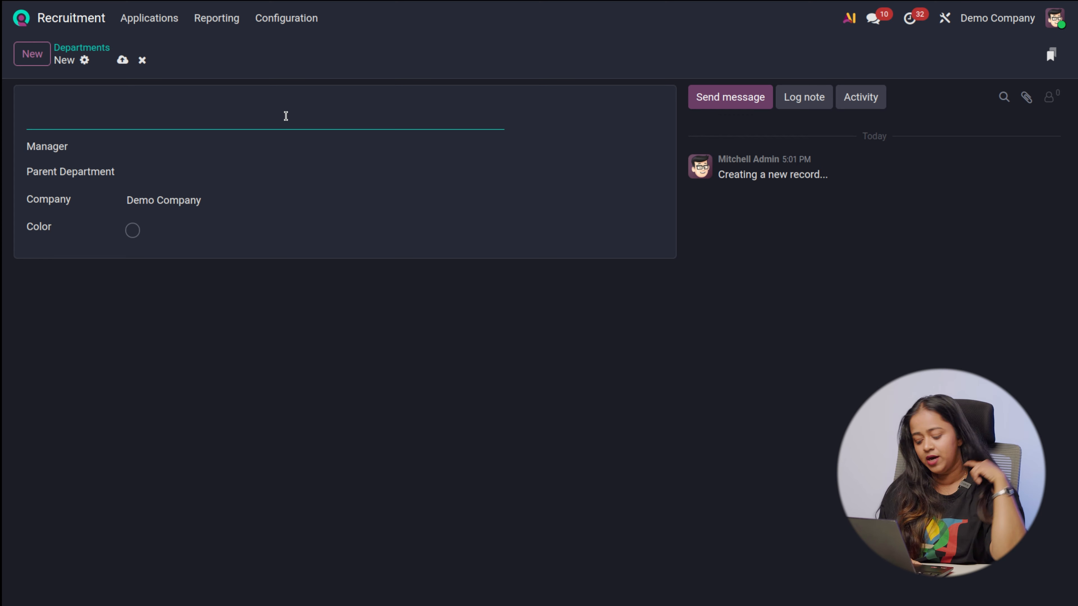
pyautogui.write('n')
pyautogui.press('BackSpace')
pyautogui.write('sale')
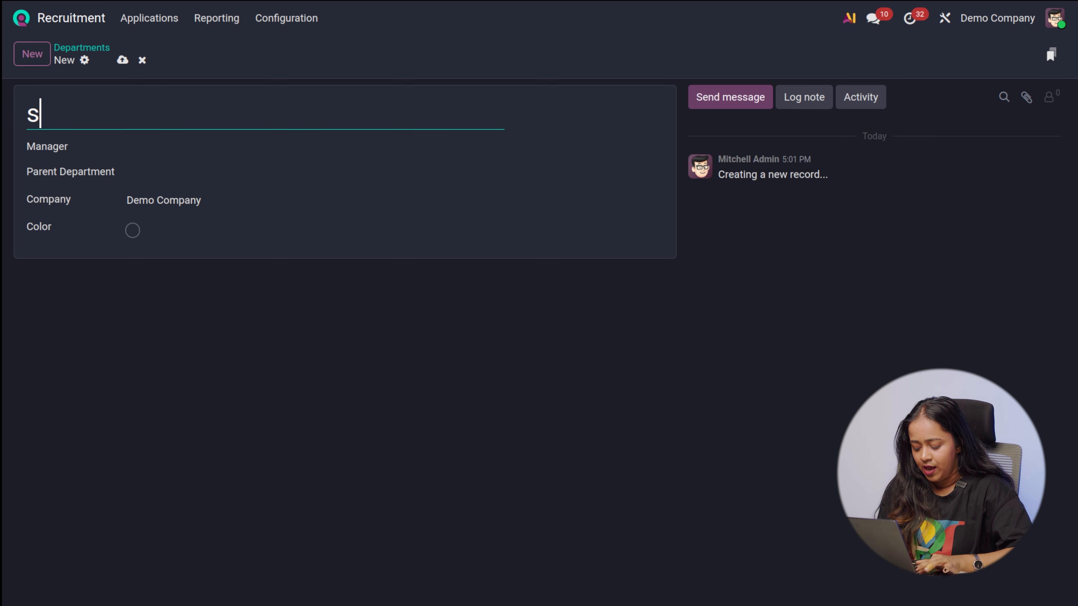
pyautogui.write('s')
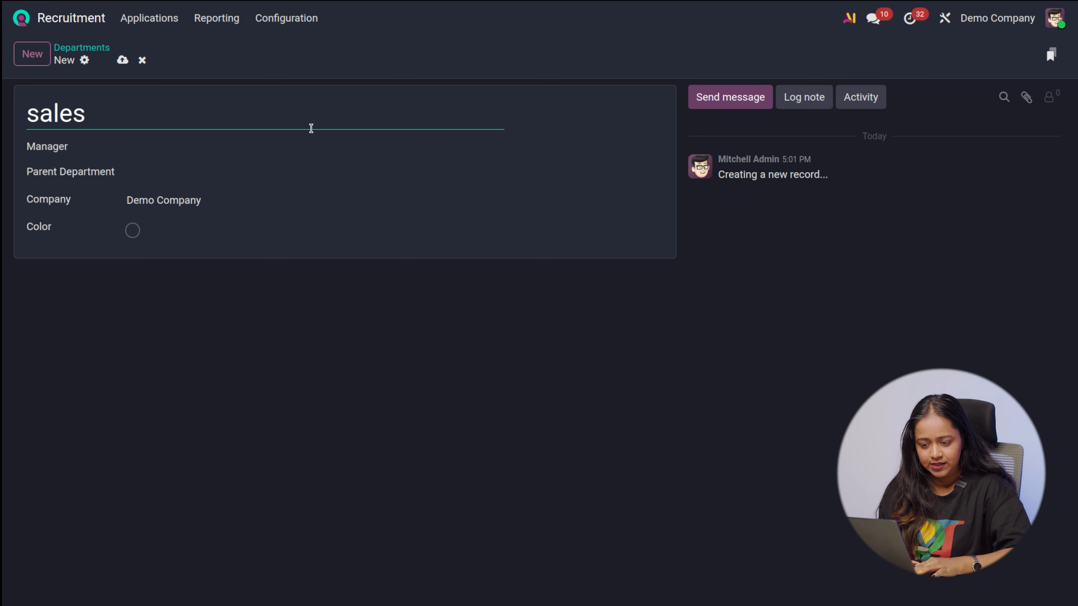
pyautogui.press('BackSpace')
pyautogui.press('BackSpace')
pyautogui.press('BackSpace')
pyautogui.press('BackSpace')
pyautogui.write('o')
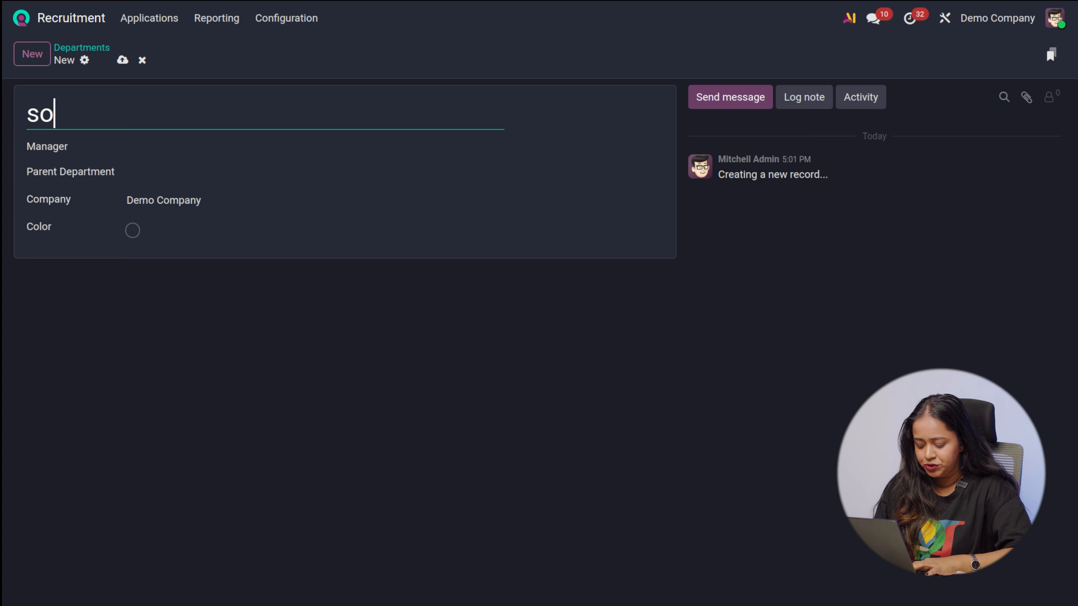
pyautogui.write('cialm')
pyautogui.press('BackSpace')
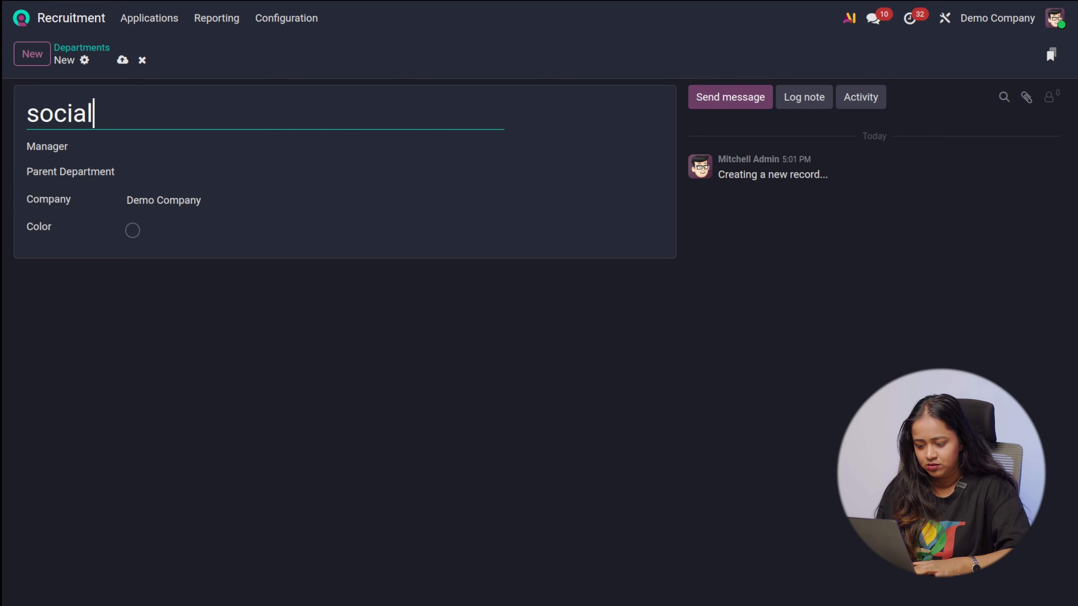
pyautogui.write('m')
pyautogui.press('BackSpace')
pyautogui.write('media')
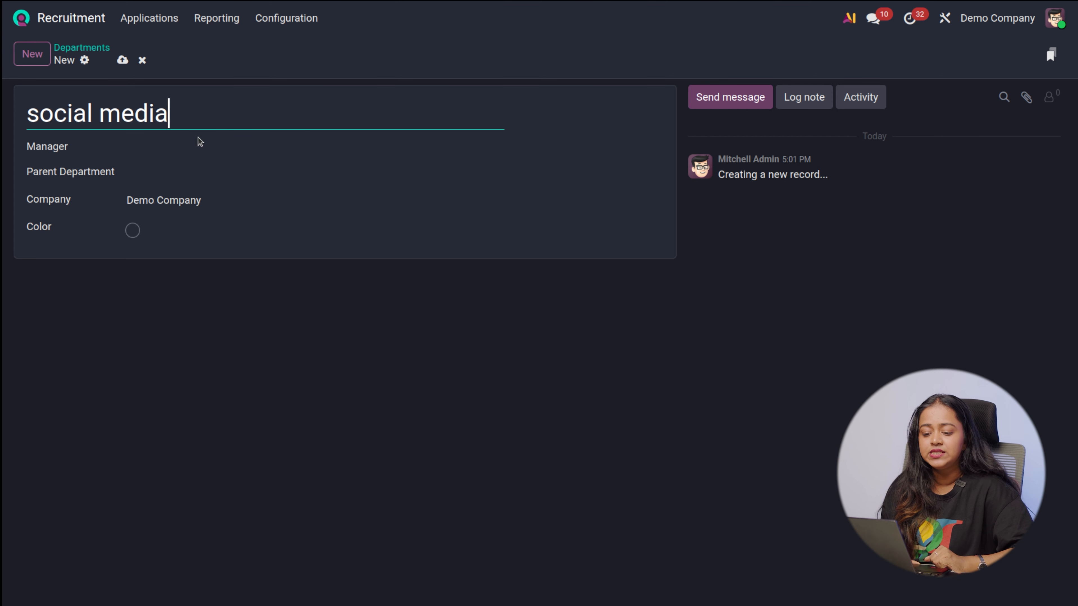
# Assign the first suggested employee as the department's manager, set the parent department to Management / Sales, and save it to the Departments list
pyautogui.click(200, 145)
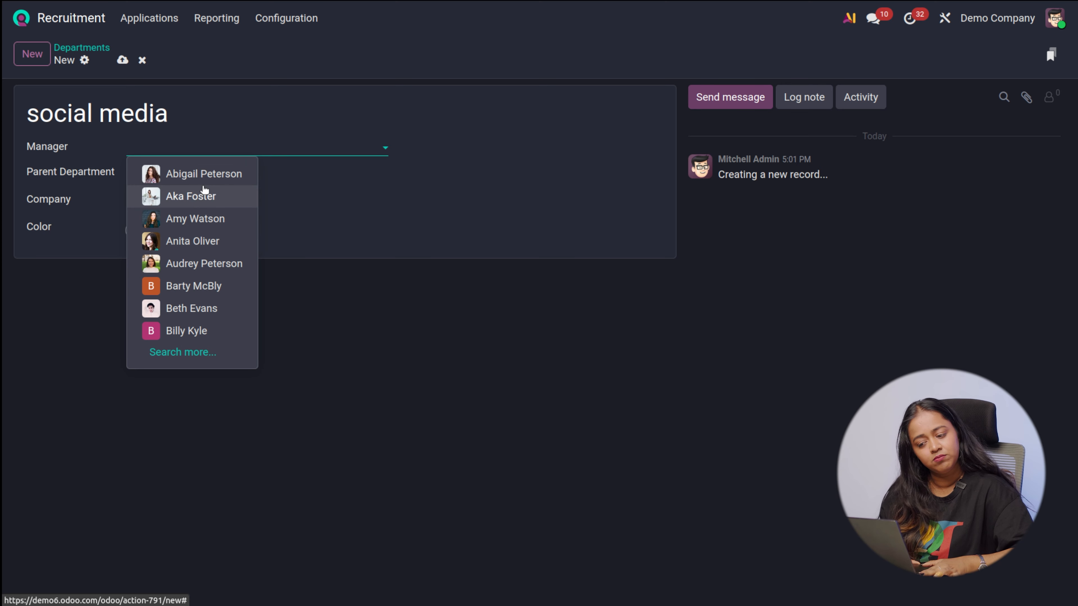
pyautogui.click(201, 175)
pyautogui.click(191, 178)
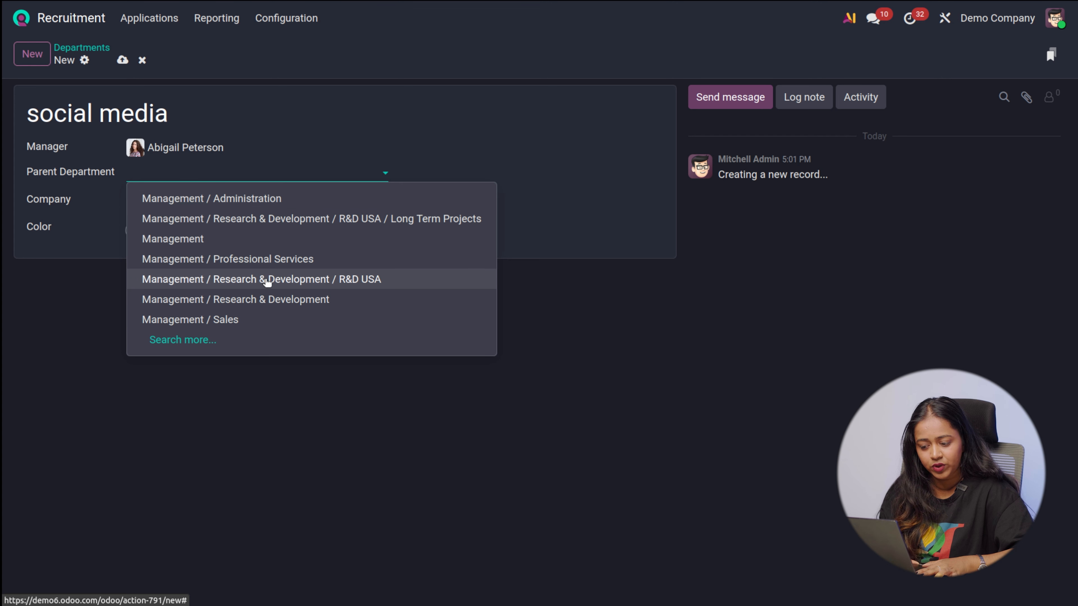
pyautogui.click(203, 340)
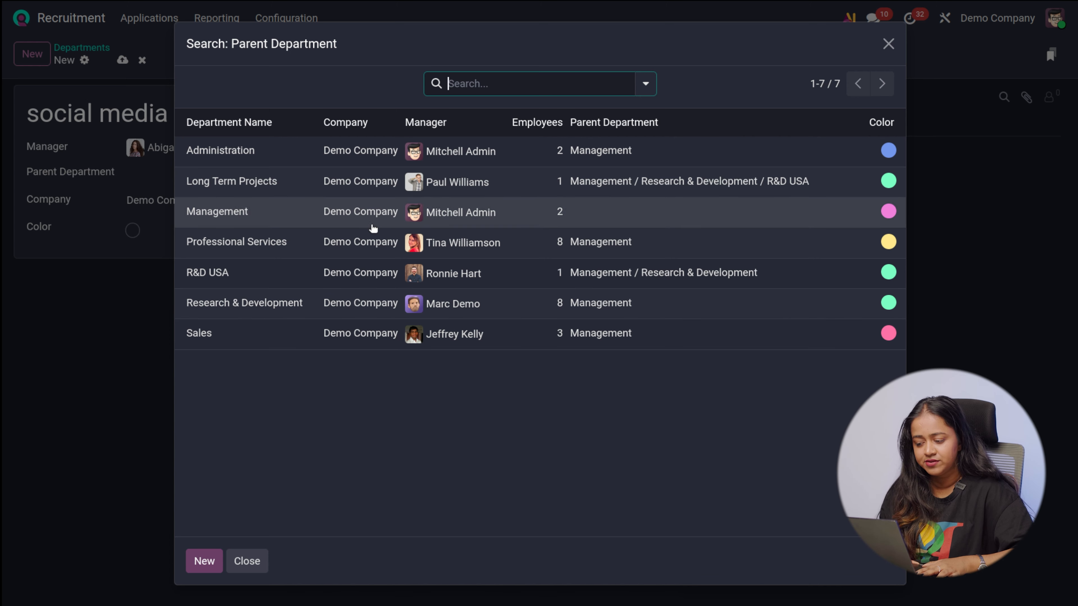
pyautogui.click(243, 335)
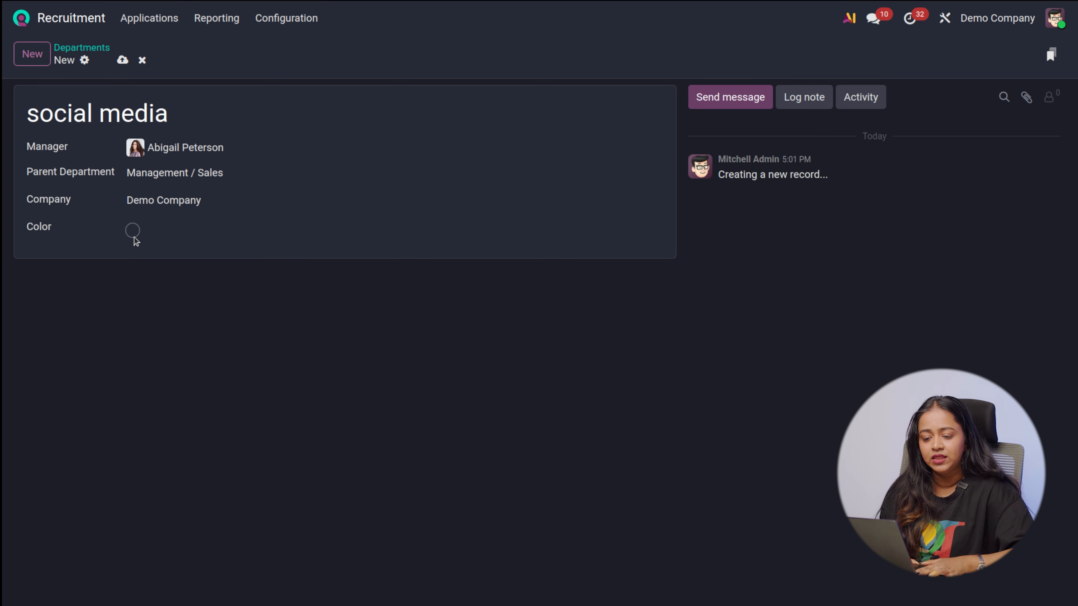
pyautogui.click(123, 59)
pyautogui.click(102, 49)
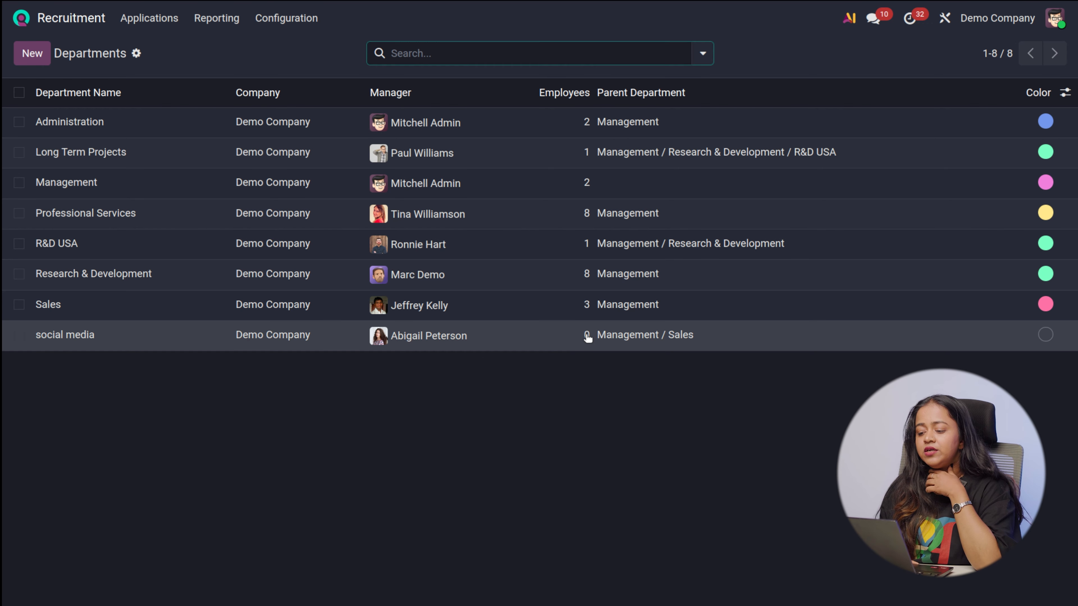
# Check the employees of the social media department, opening and abandoning a blank employee record, and return to the Departments list
pyautogui.click(588, 338)
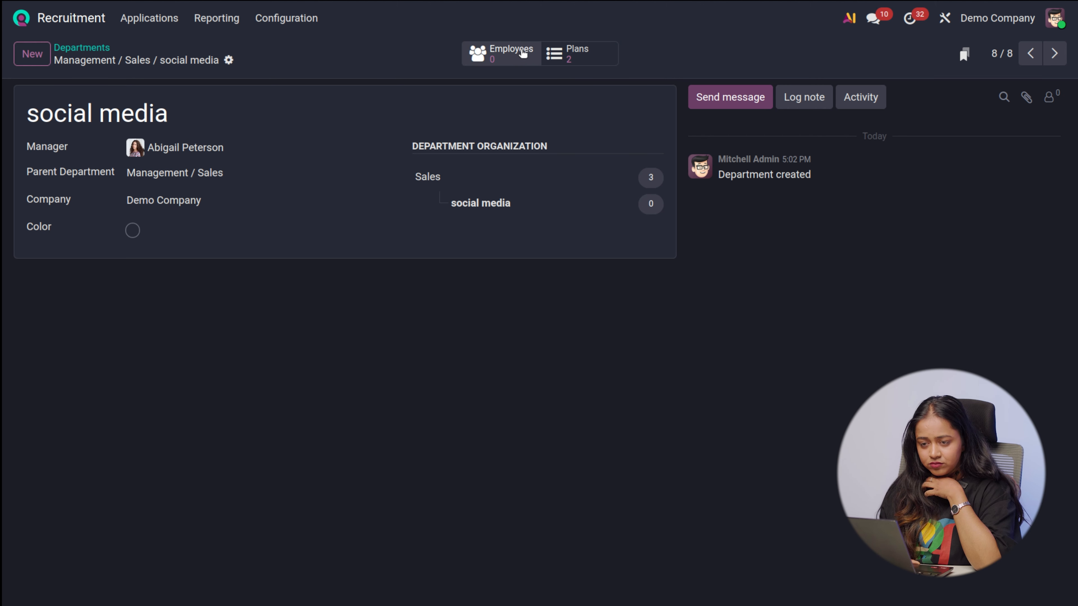
pyautogui.click(508, 59)
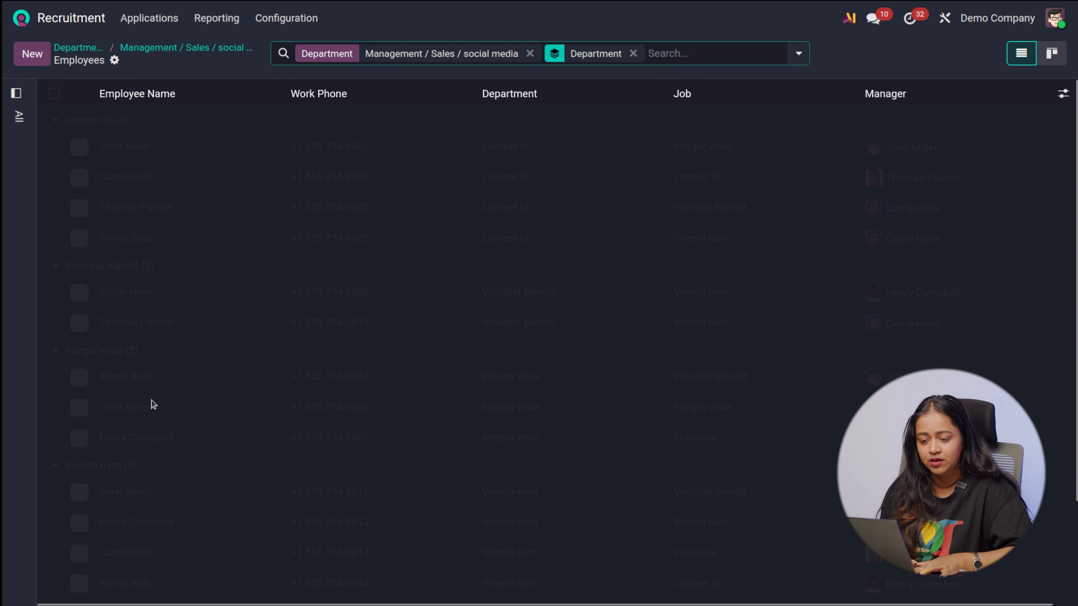
pyautogui.click(35, 62)
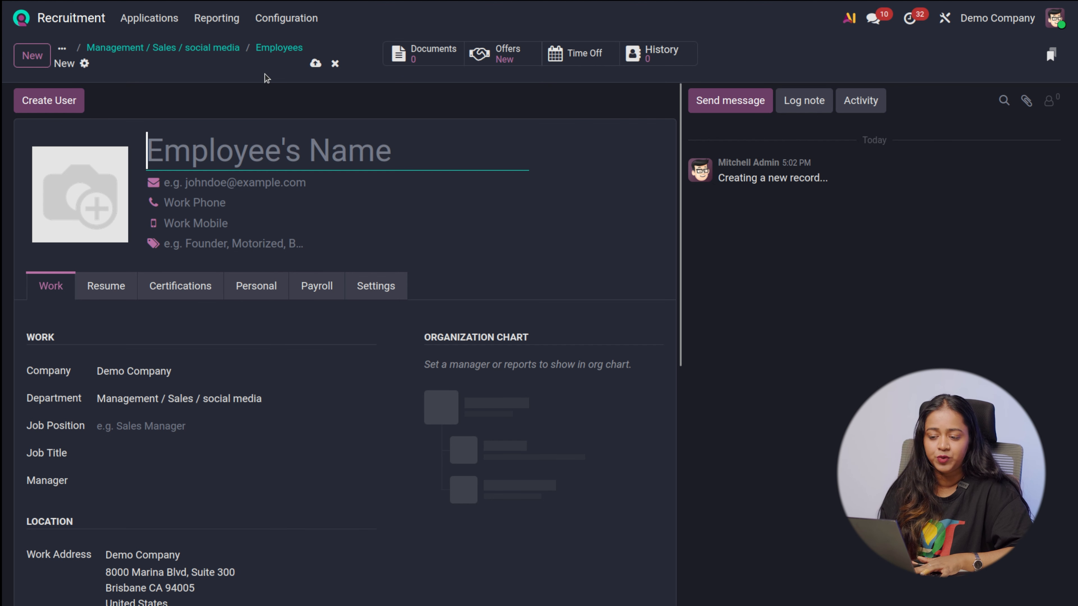
pyautogui.click(190, 51)
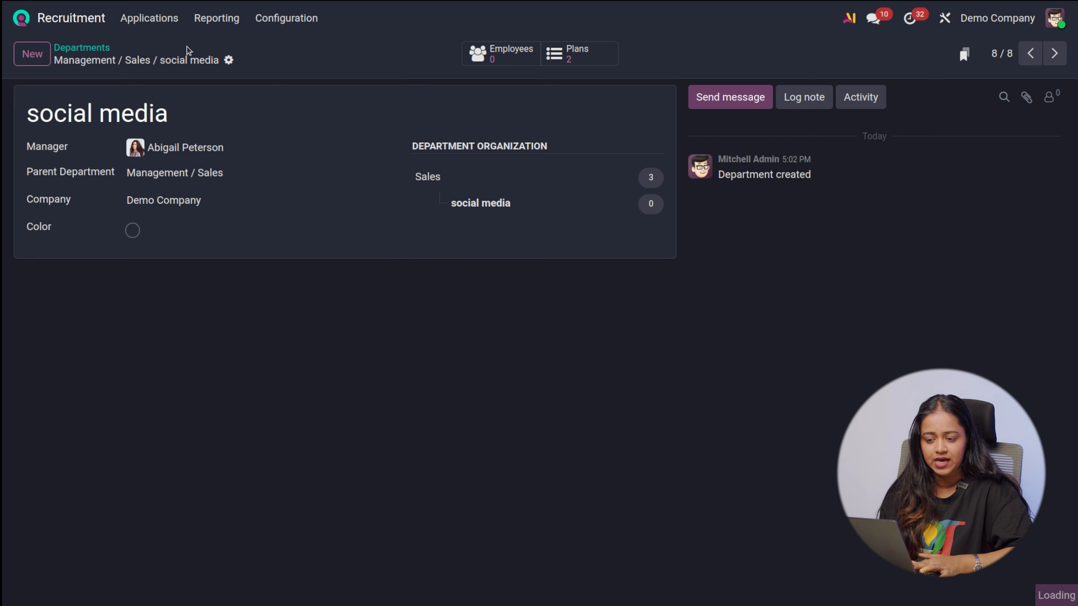
pyautogui.click(98, 55)
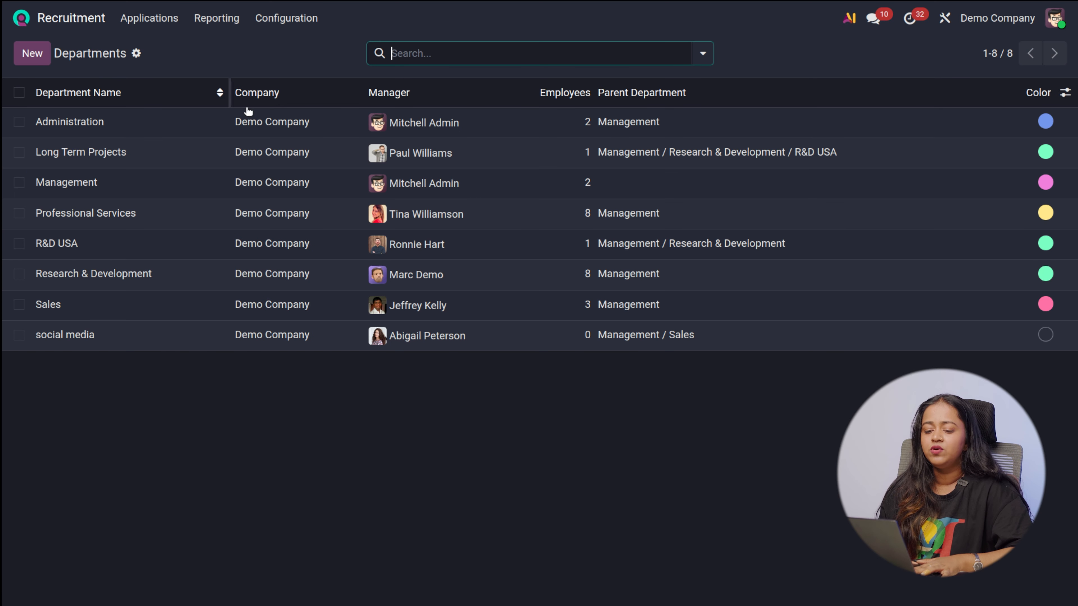
# Open the Skill Types list and review the skills and levels of each type
pyautogui.click(300, 18)
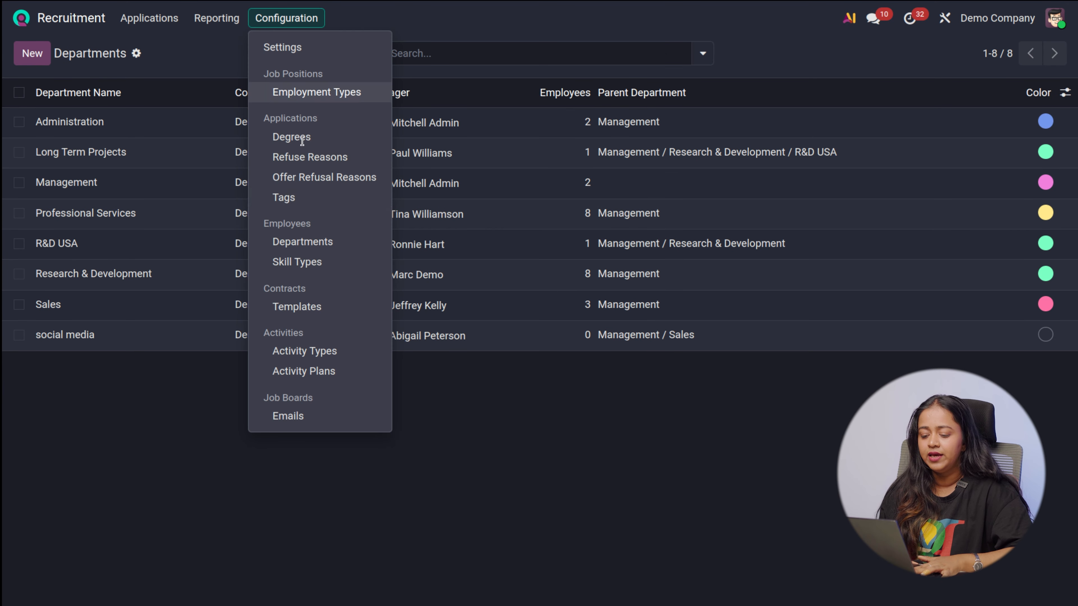
pyautogui.click(313, 263)
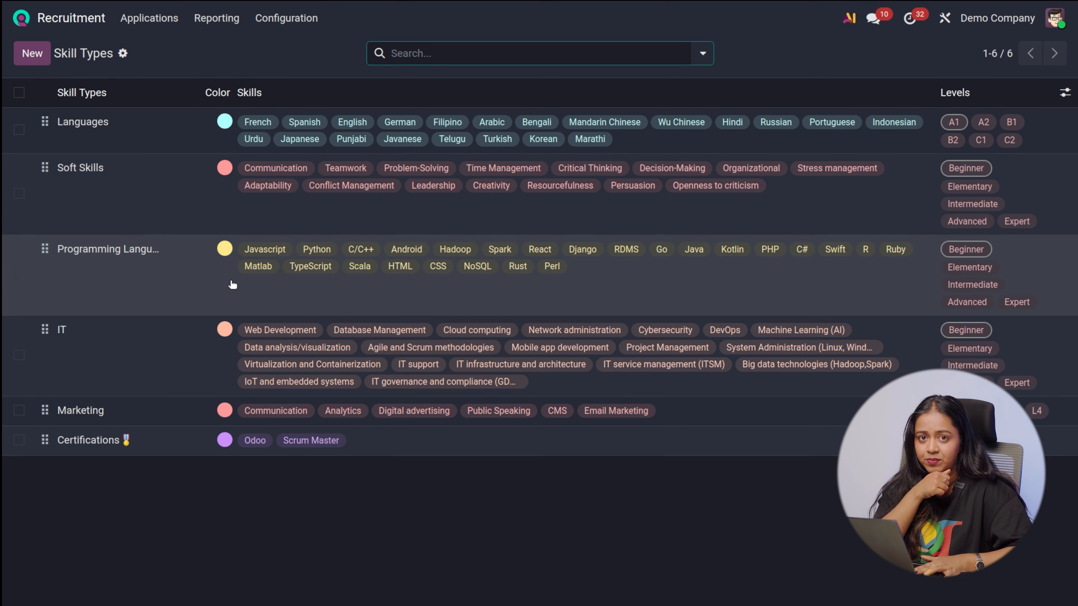
pyautogui.moveTo(233, 285); pyautogui.dragTo(312, 605)
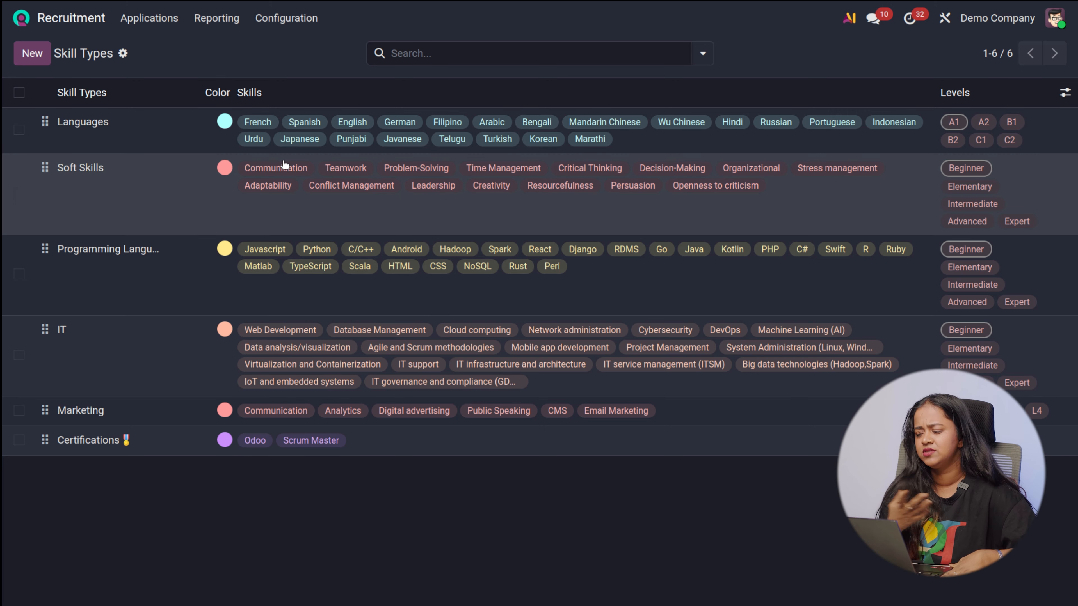
# Open the Languages skill type and examine its certification option, skills and level progress
pyautogui.click(145, 137)
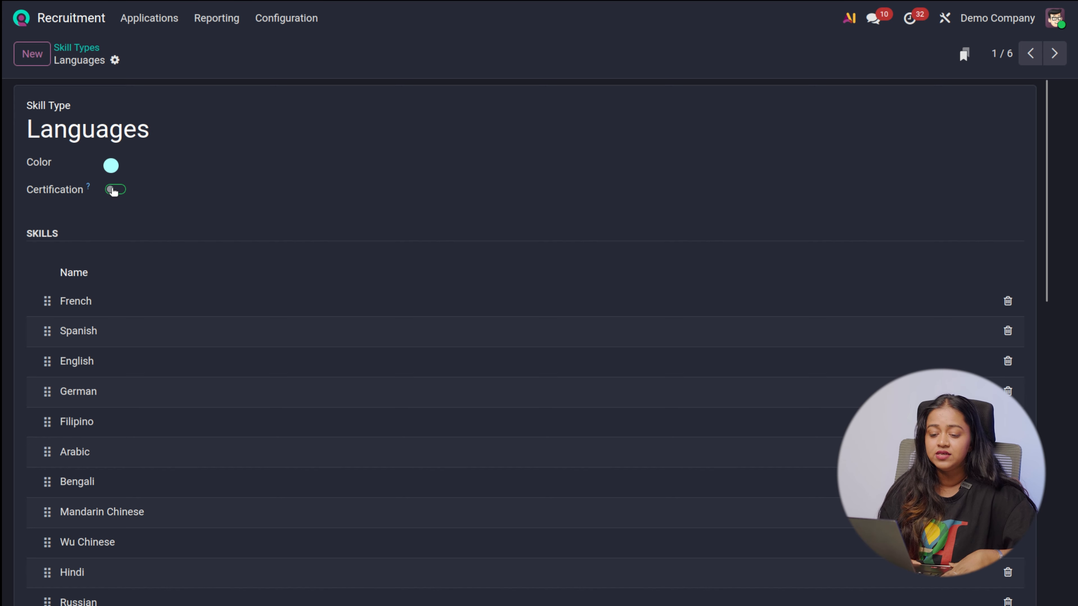
pyautogui.scroll(-10, 164, 320)
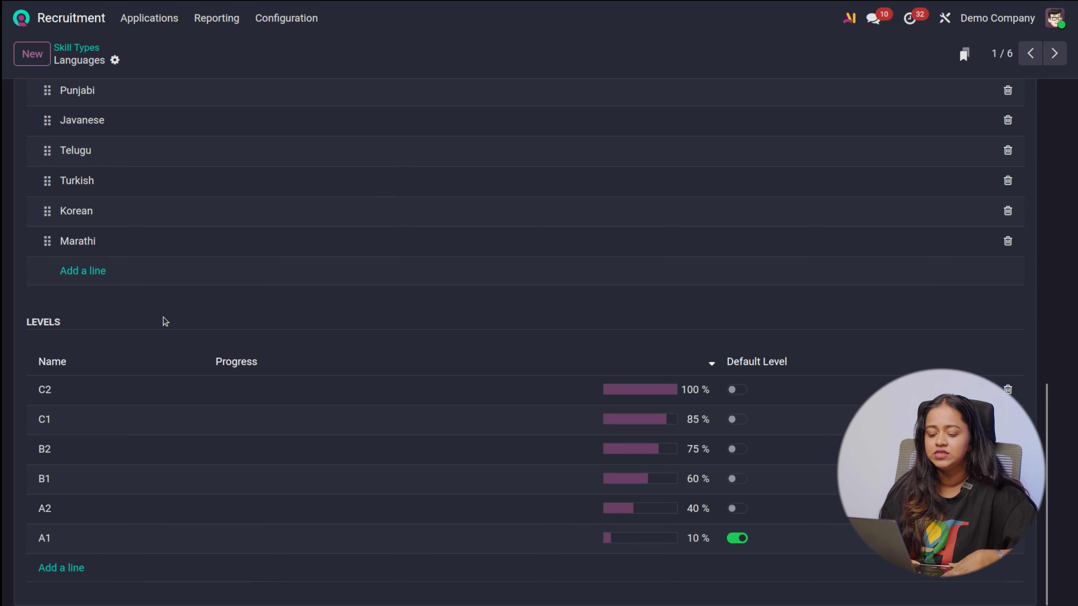
pyautogui.scroll(5, 165, 322)
pyautogui.scroll(5, 166, 322)
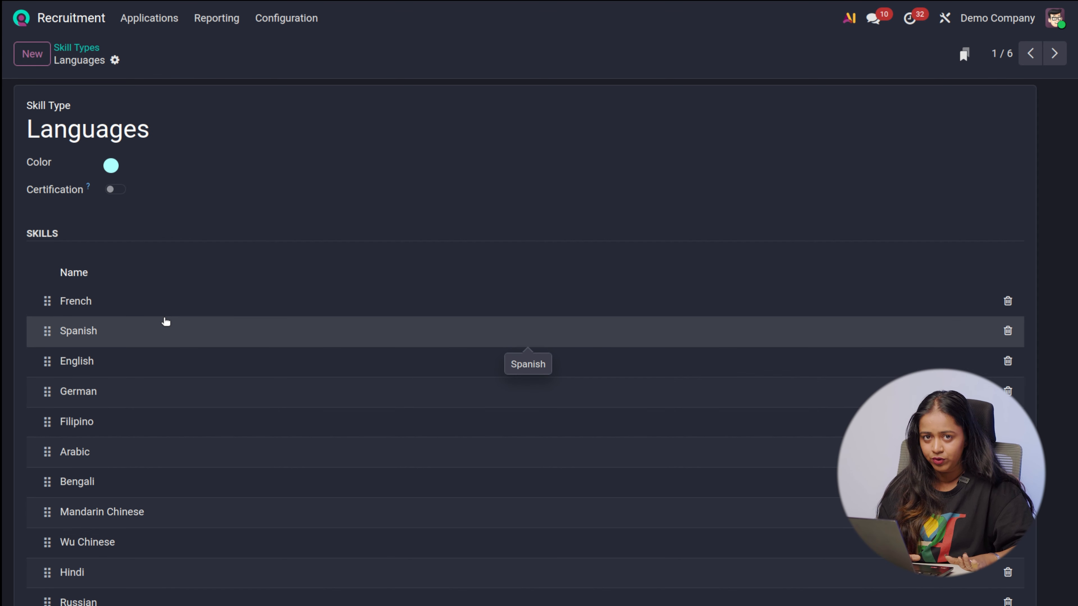
pyautogui.scroll(-10, 165, 321)
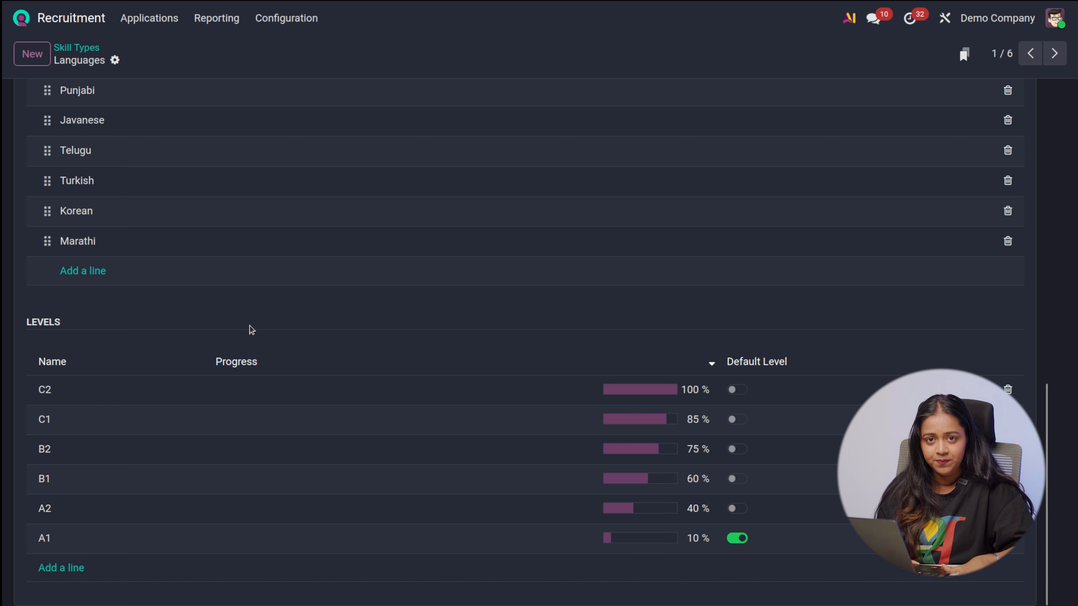
pyautogui.scroll(10, 251, 330)
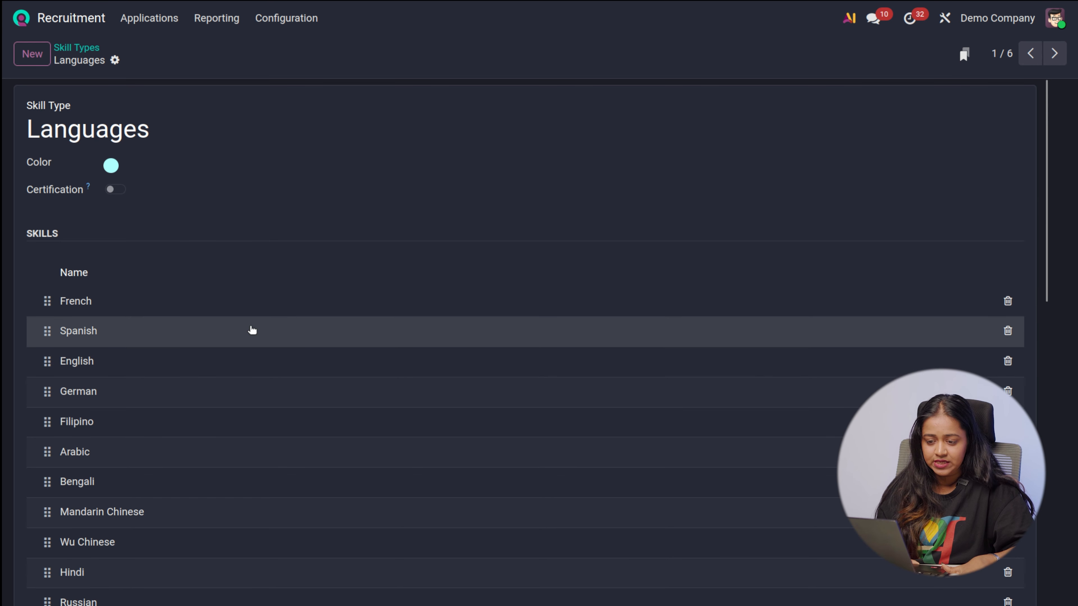
# Open the Developer USA contract template and review its salary information and signatories
pyautogui.click(299, 20)
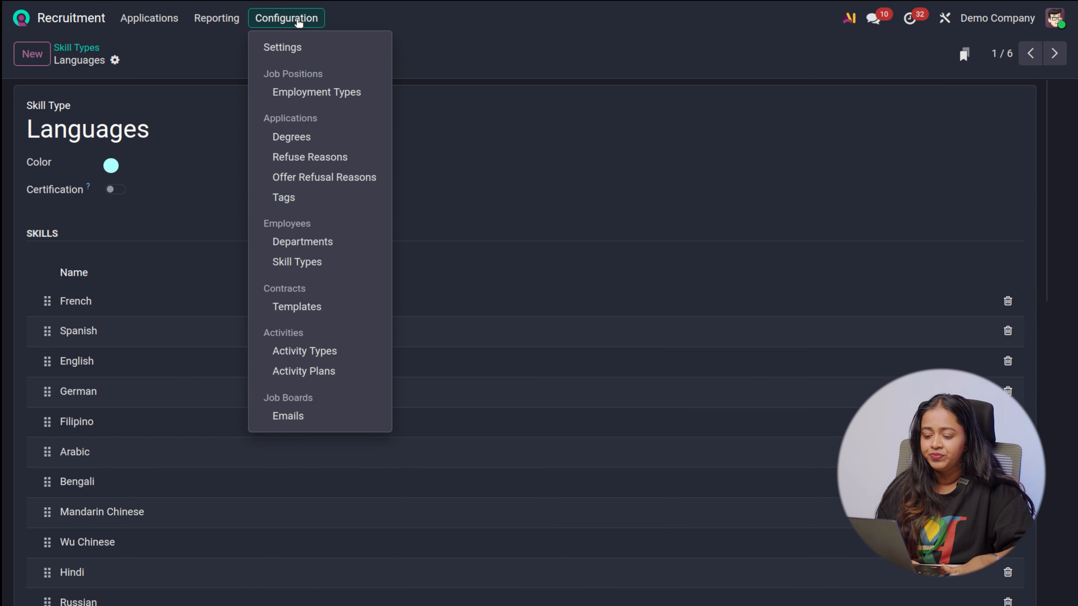
pyautogui.click(316, 307)
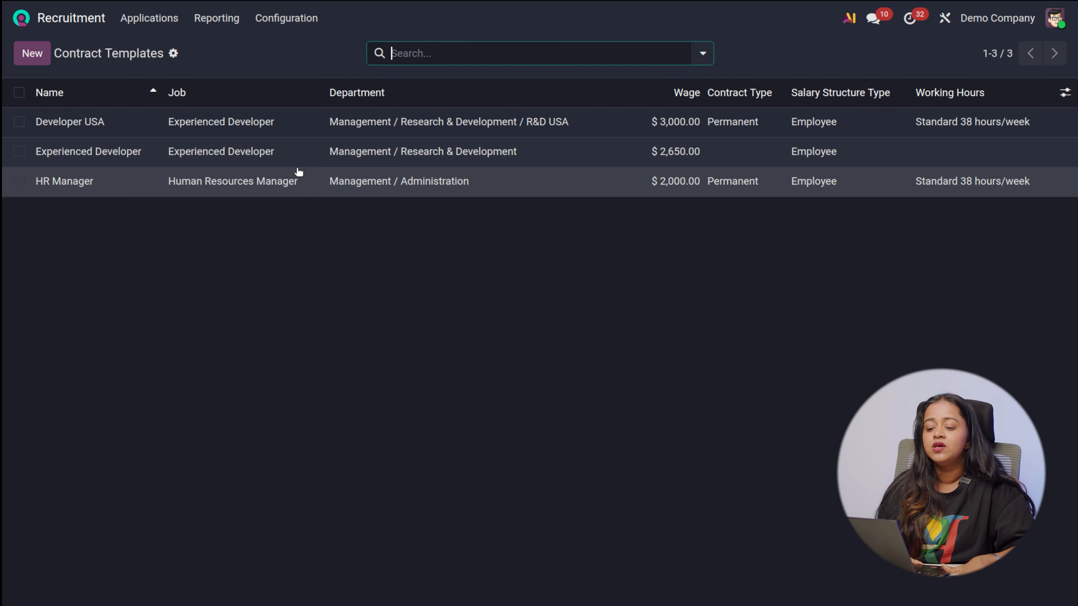
pyautogui.click(263, 123)
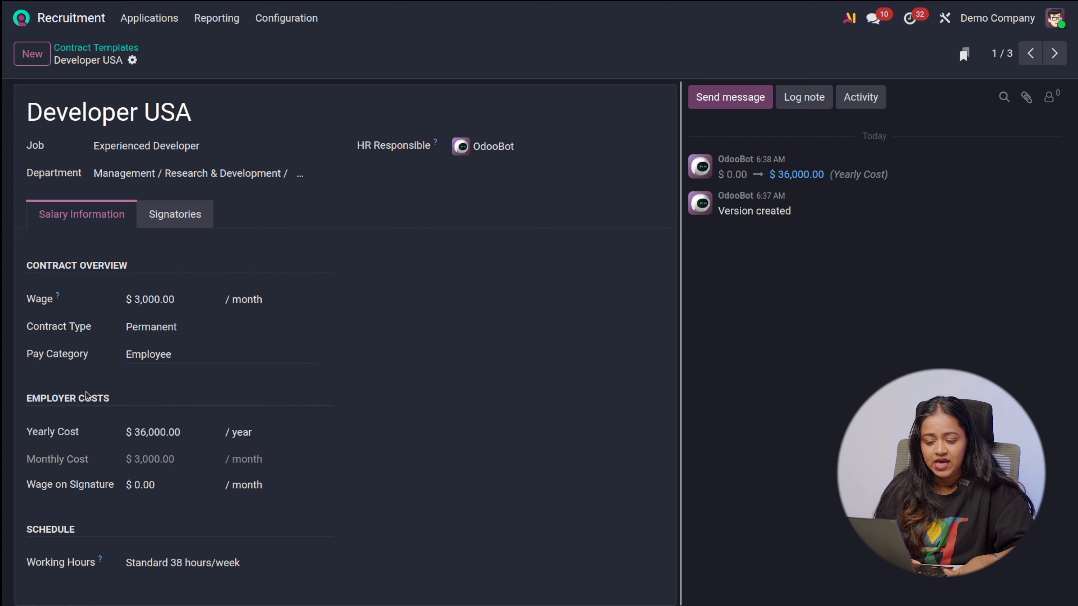
pyautogui.click(193, 215)
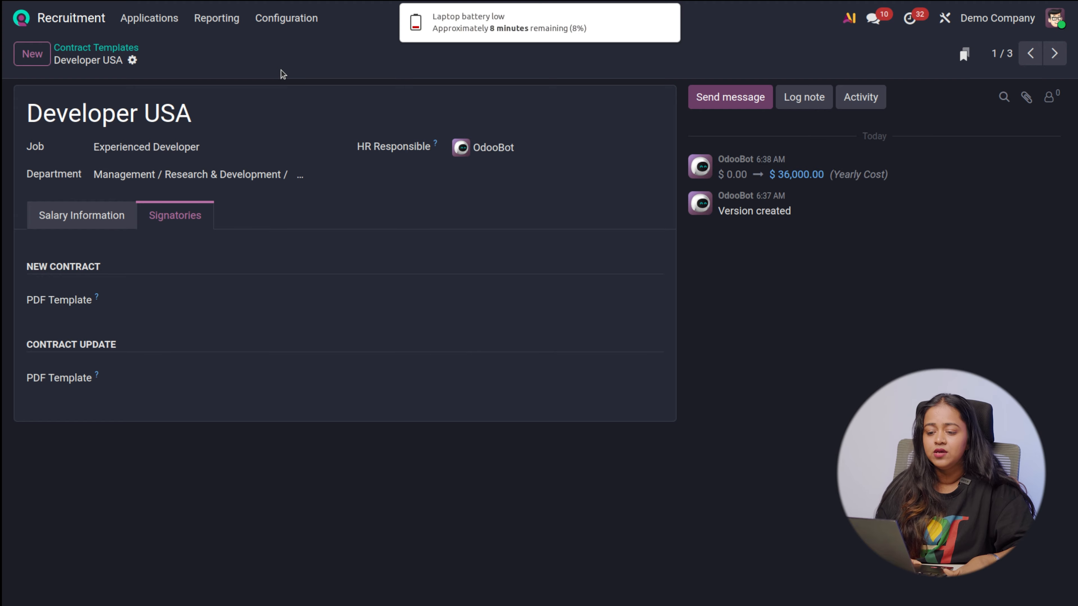
# Review the job board Emails list, opening and abandoning a blank email entry
pyautogui.click(321, 18)
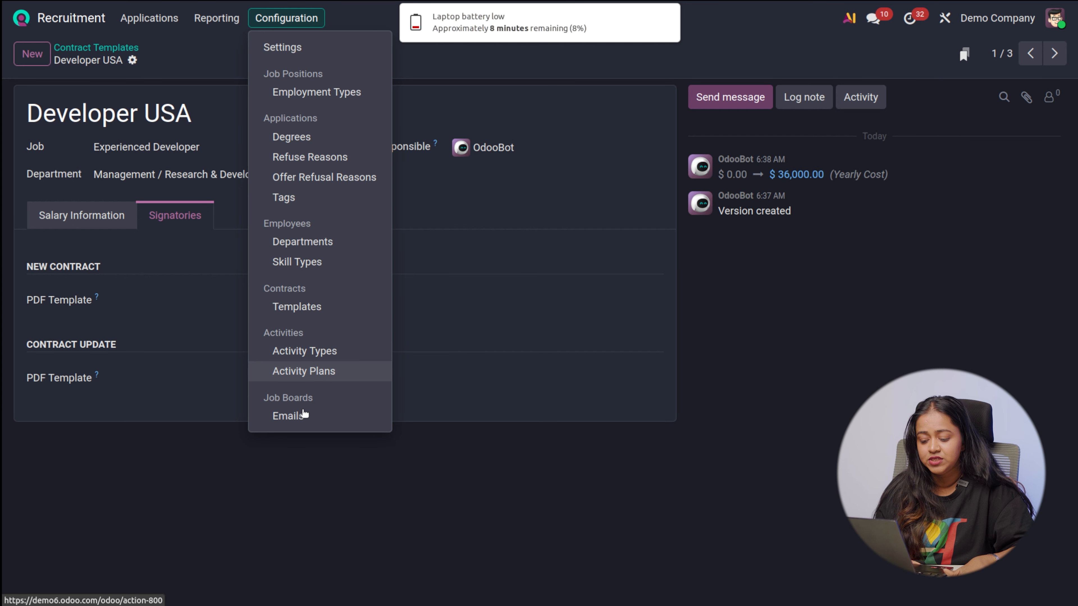
pyautogui.click(299, 417)
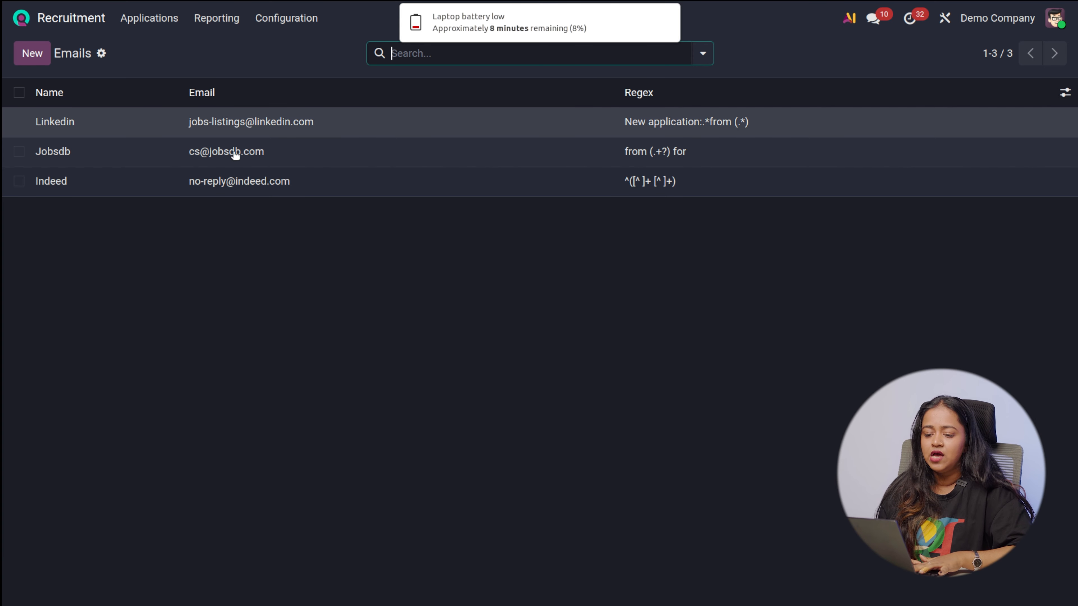
pyautogui.click(40, 48)
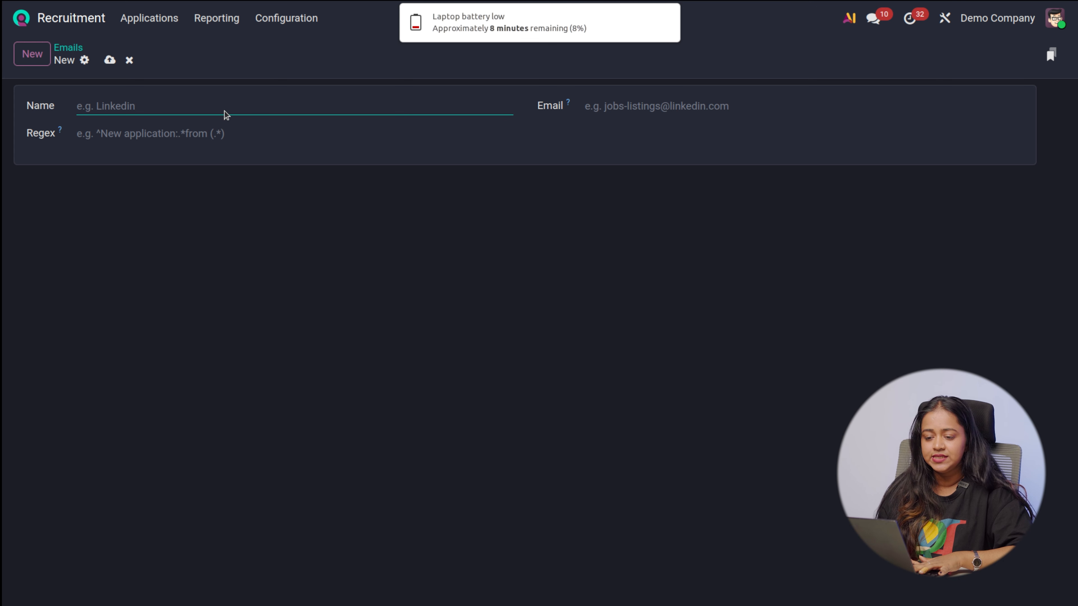
pyautogui.click(72, 46)
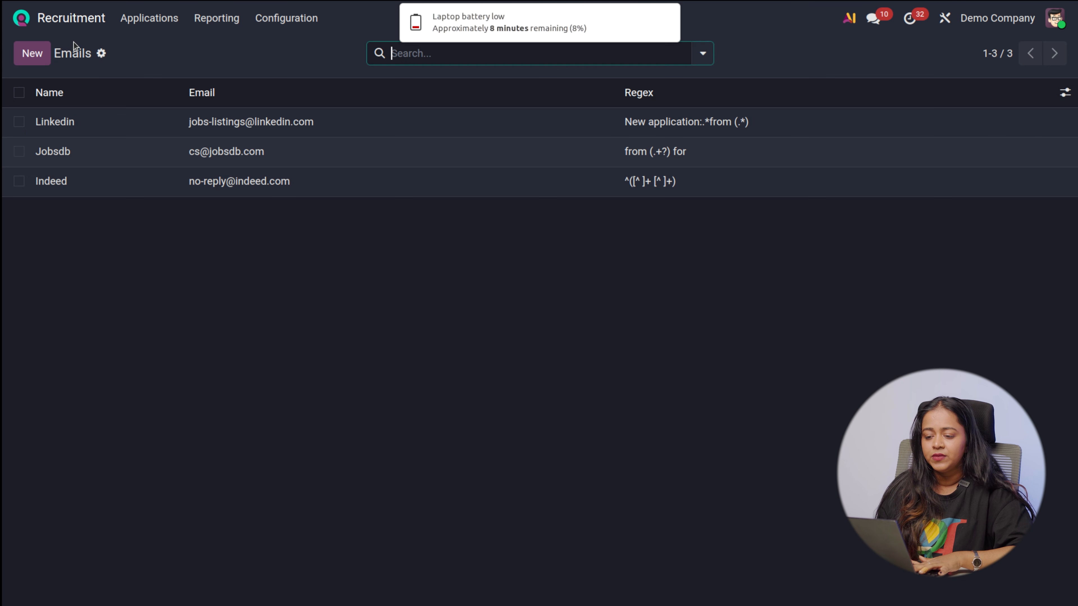
# Review the configured Activity Types list and open the recruitment Activity Plans list
pyautogui.click(273, 19)
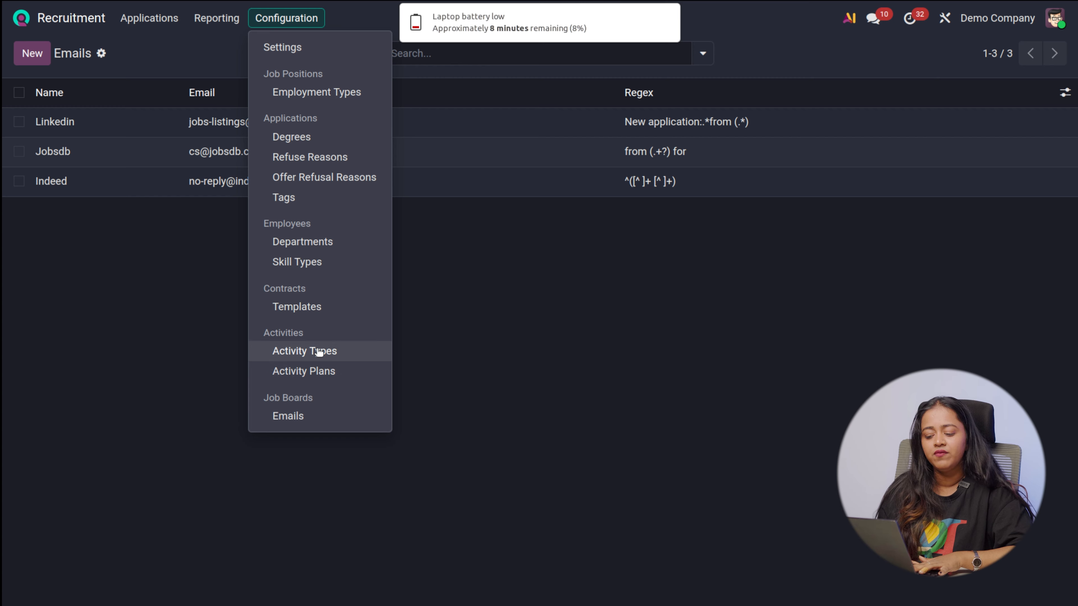
pyautogui.click(318, 352)
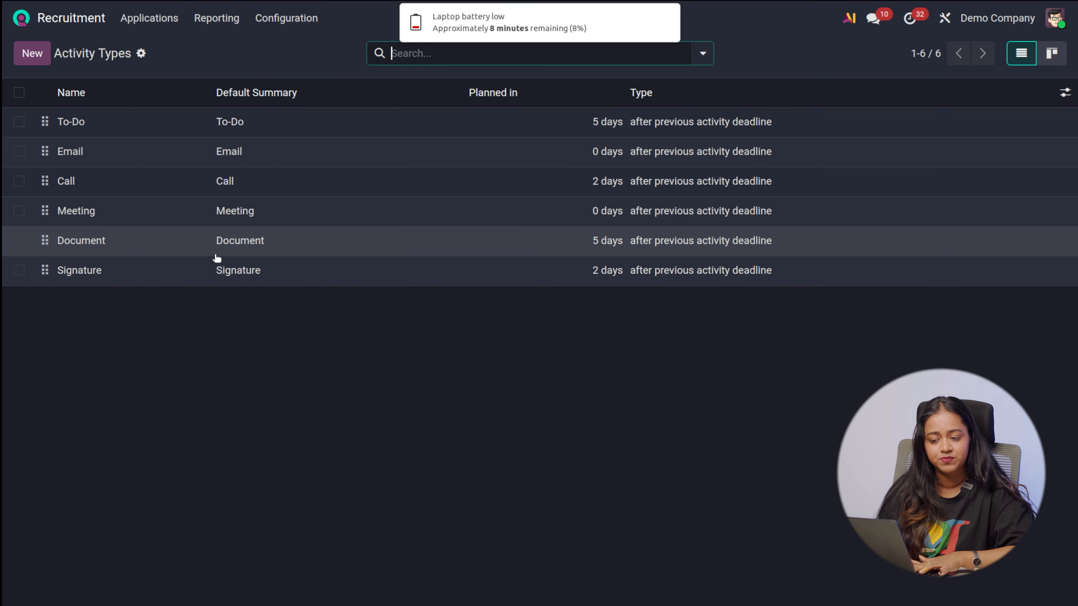
pyautogui.click(288, 20)
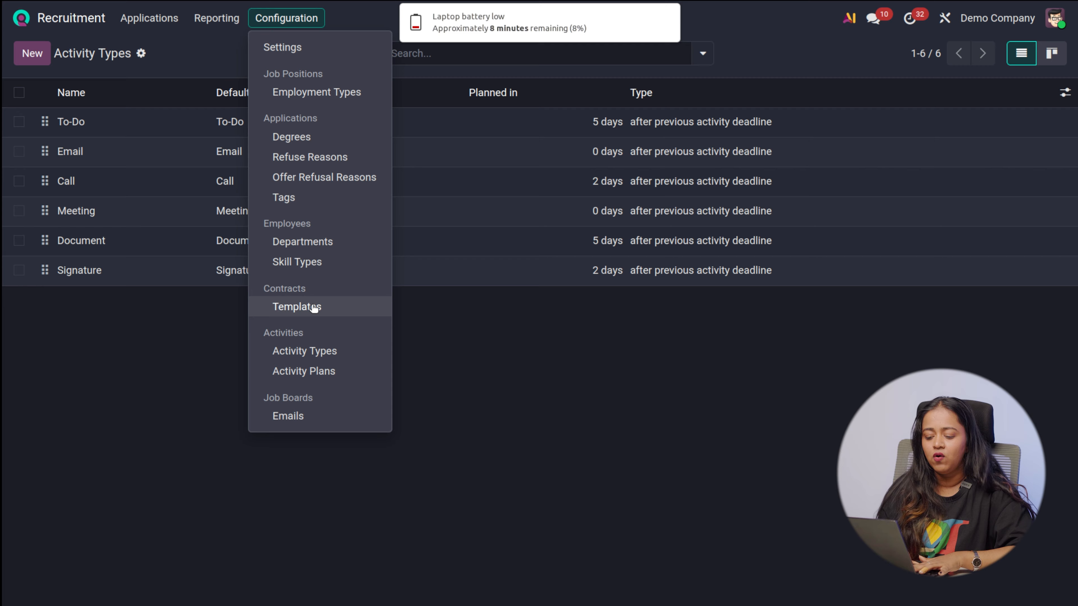
pyautogui.click(318, 369)
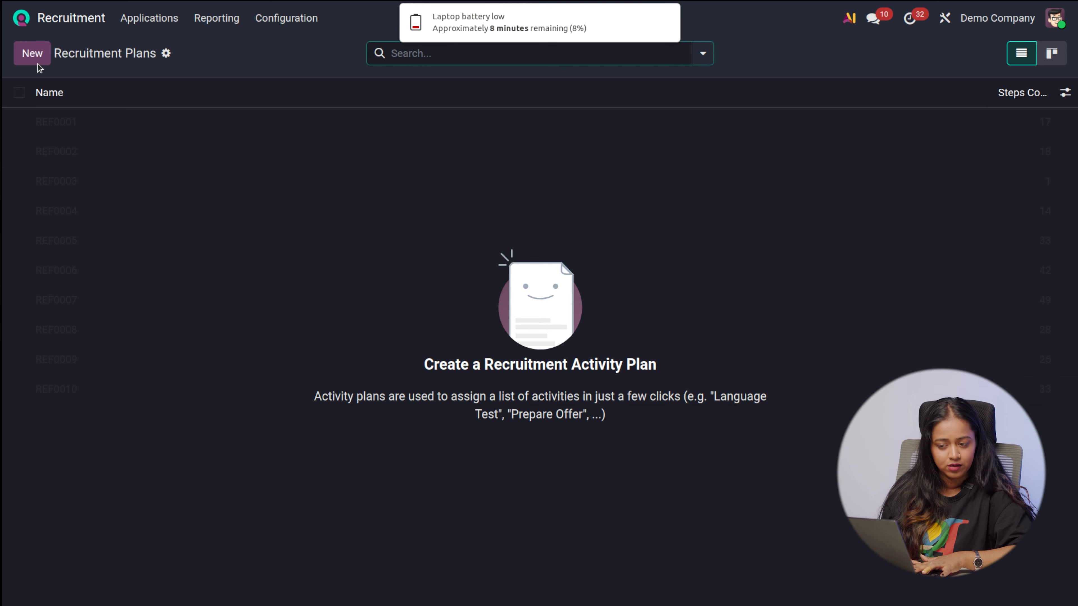
# Open a blank recruitment activity plan to examine its fields and activities table, and discard it
pyautogui.click(32, 54)
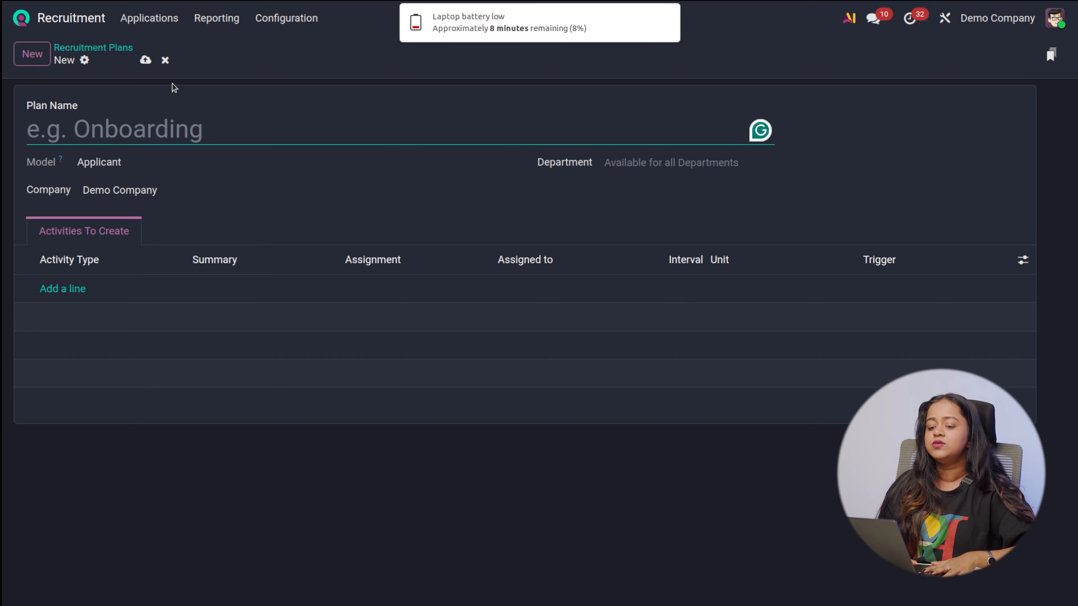
pyautogui.click(164, 70)
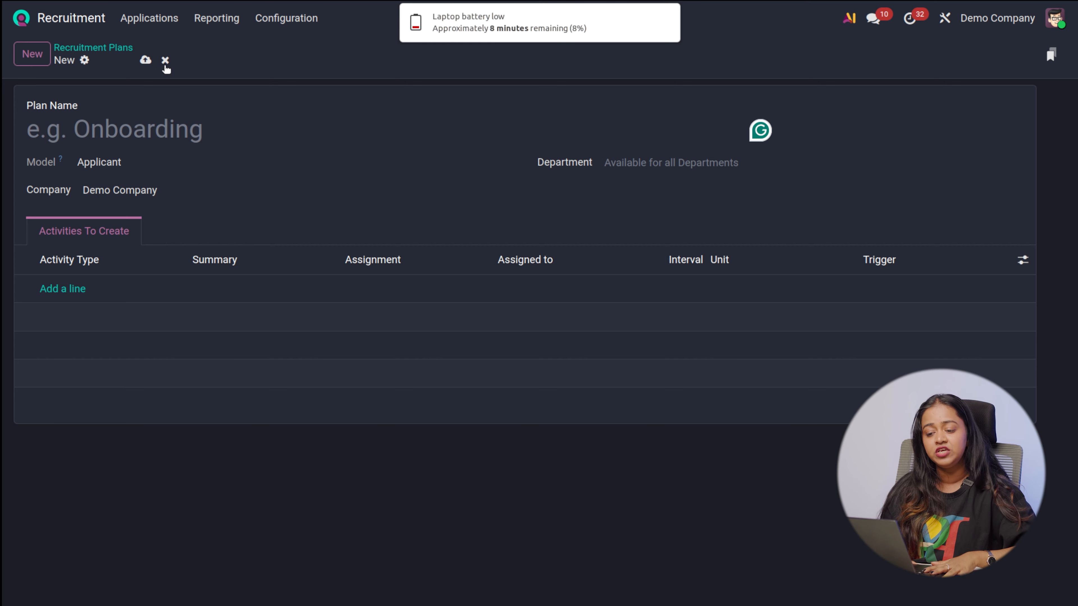
pyautogui.click(165, 63)
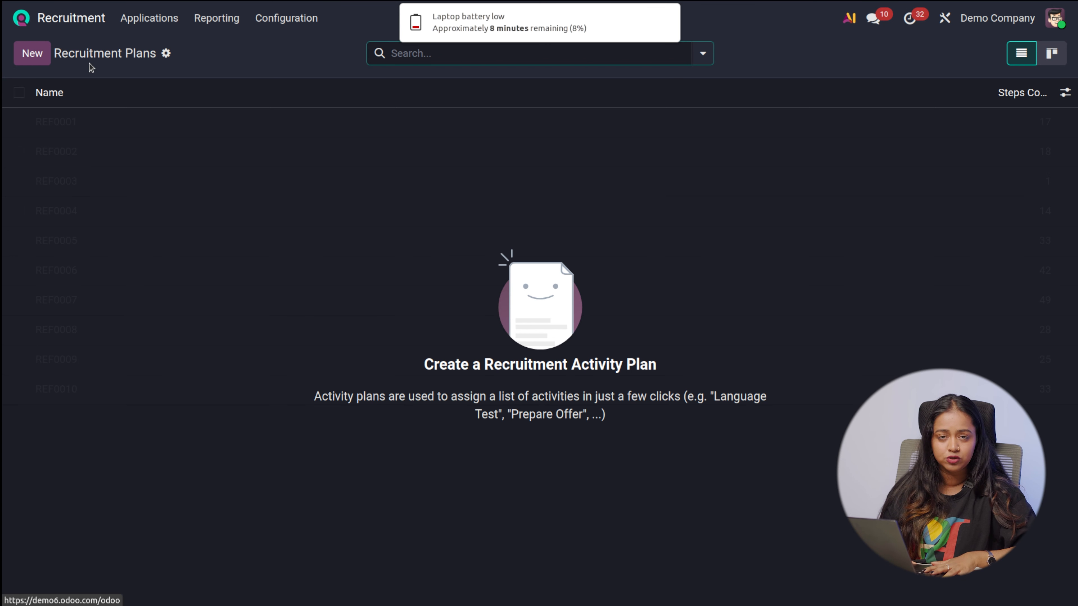
# Return to the applications overview by job position and look through the listed positions
pyautogui.click(154, 18)
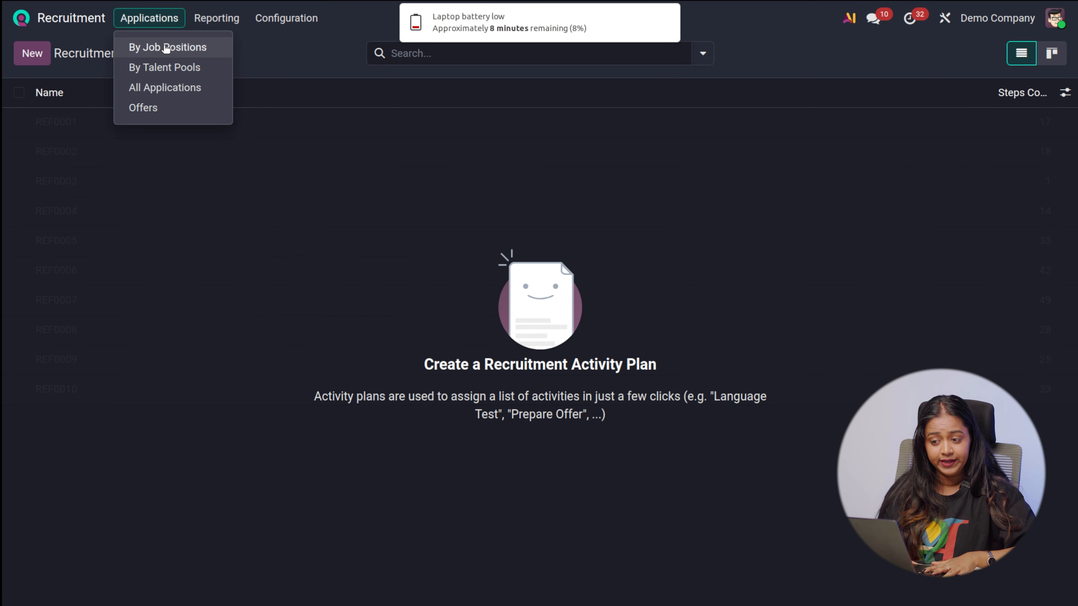
pyautogui.click(166, 47)
pyautogui.scroll(-1, 338, 458)
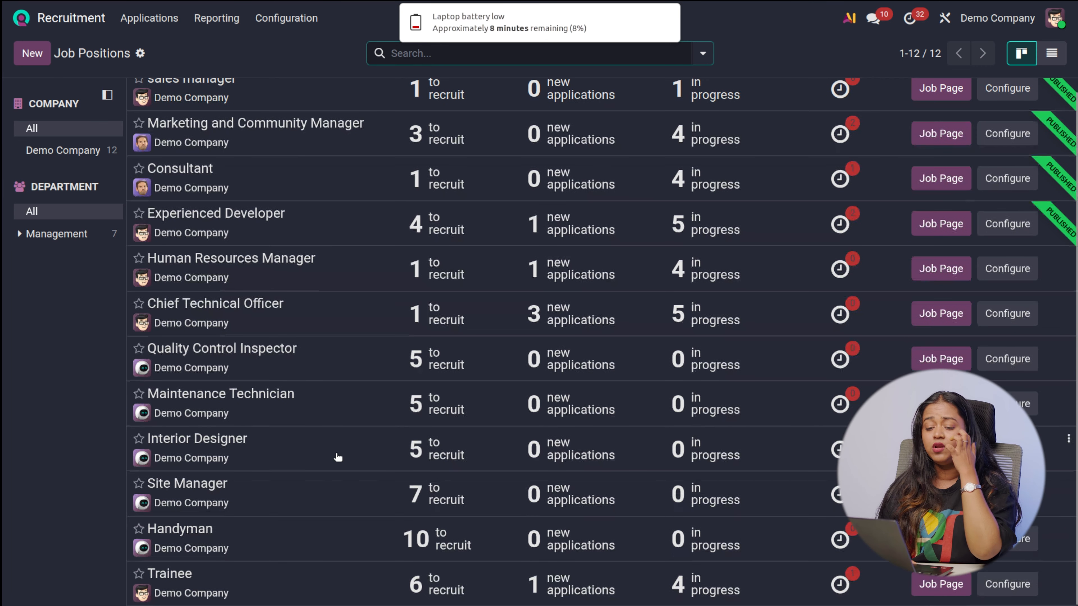